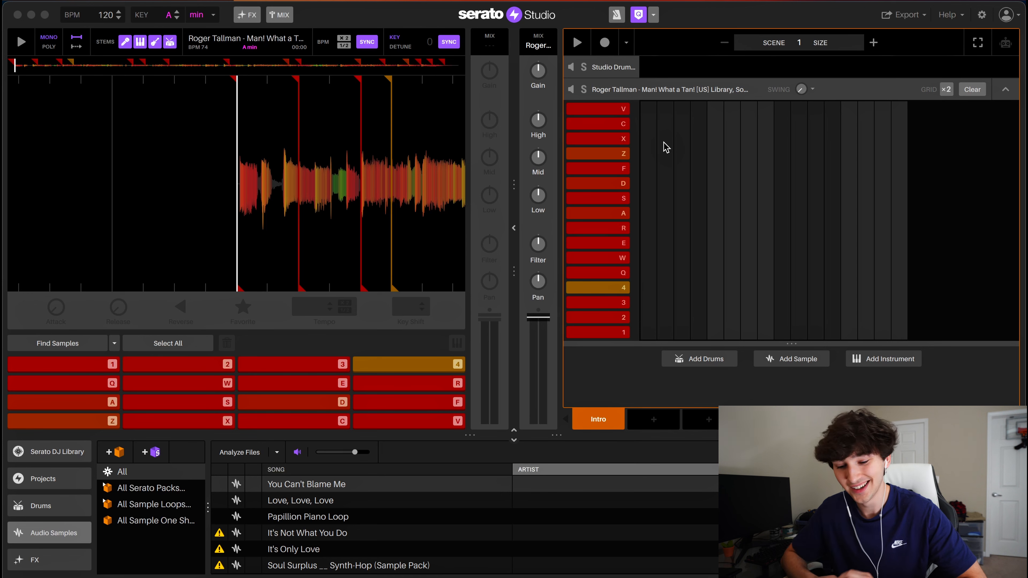
# - Audition the sample's first slice and set the project tempo to 74 BPM
pyautogui.click(92, 364)
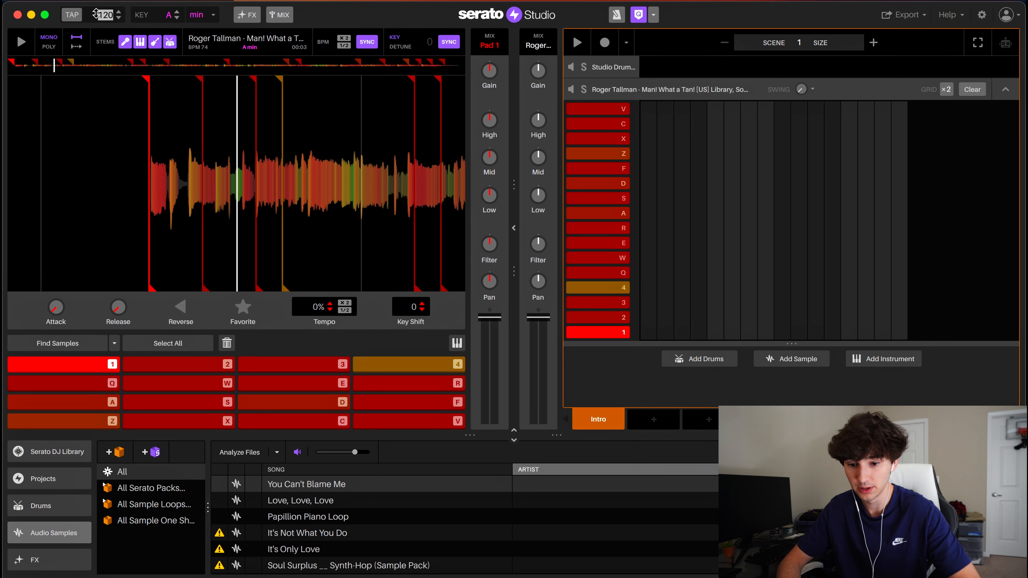
pyautogui.press('Return')
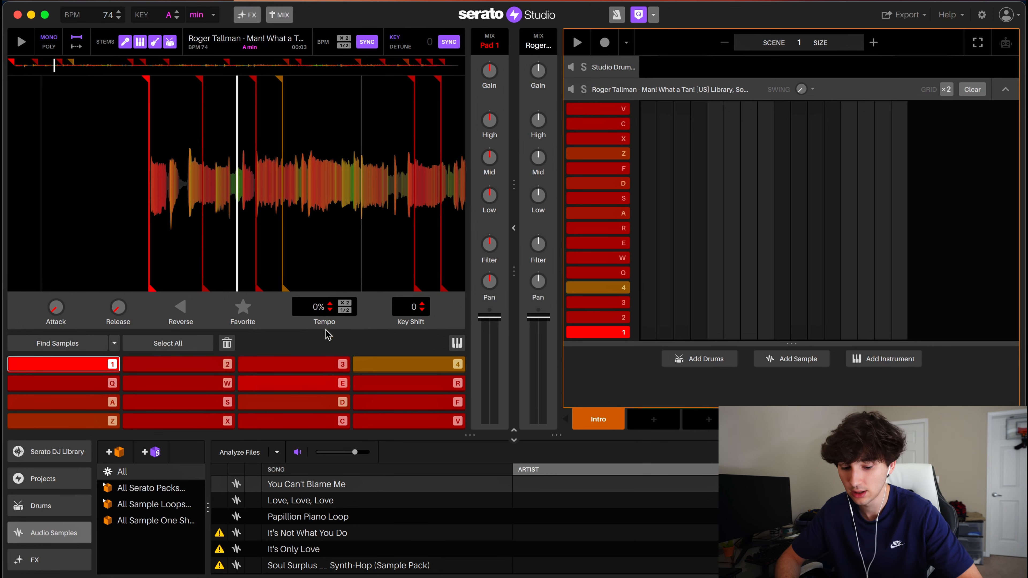
# - Audition the automatically found slices on pads 1, S, W and E
pyautogui.press('1')
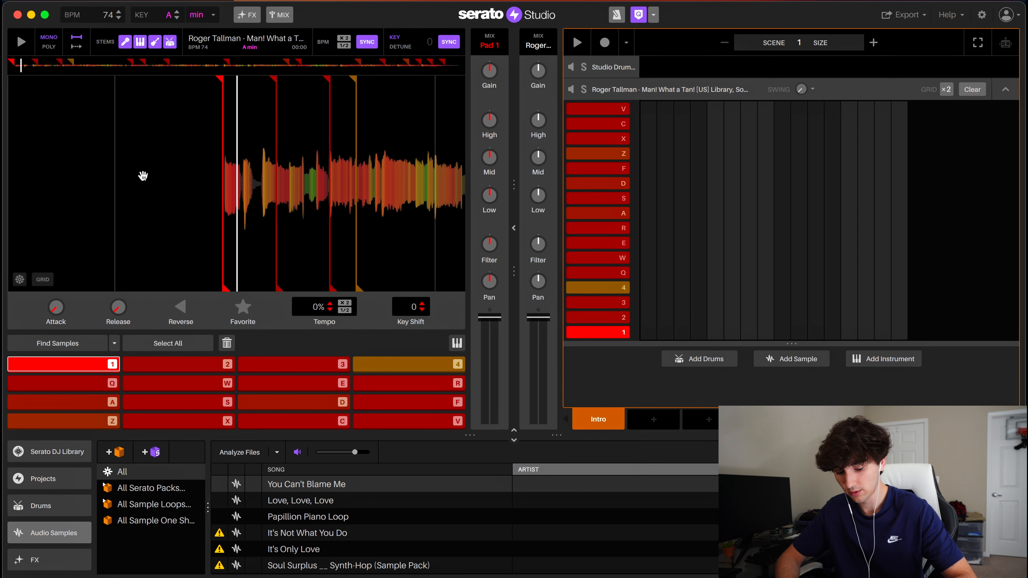
pyautogui.press('s')
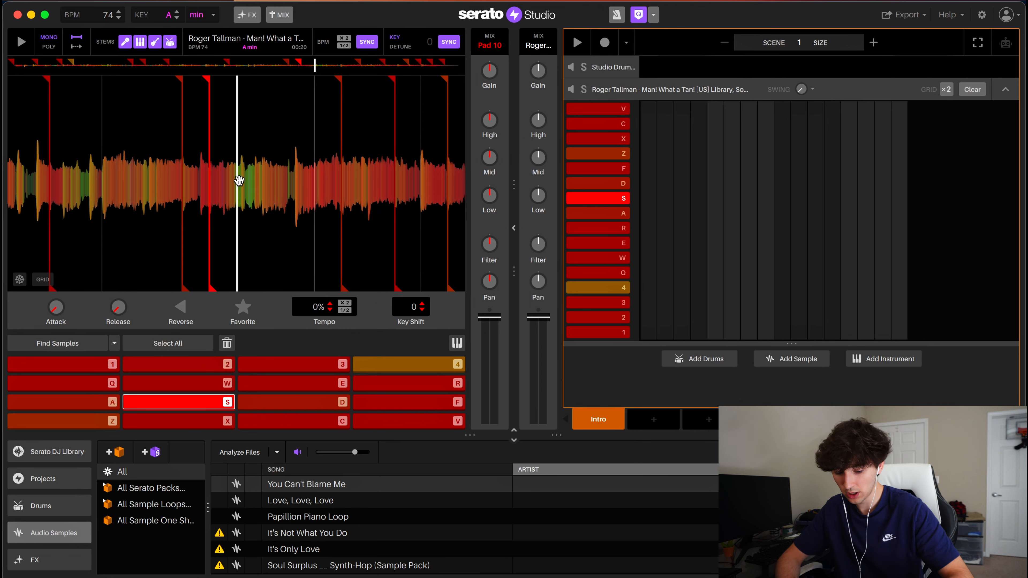
pyautogui.press('w')
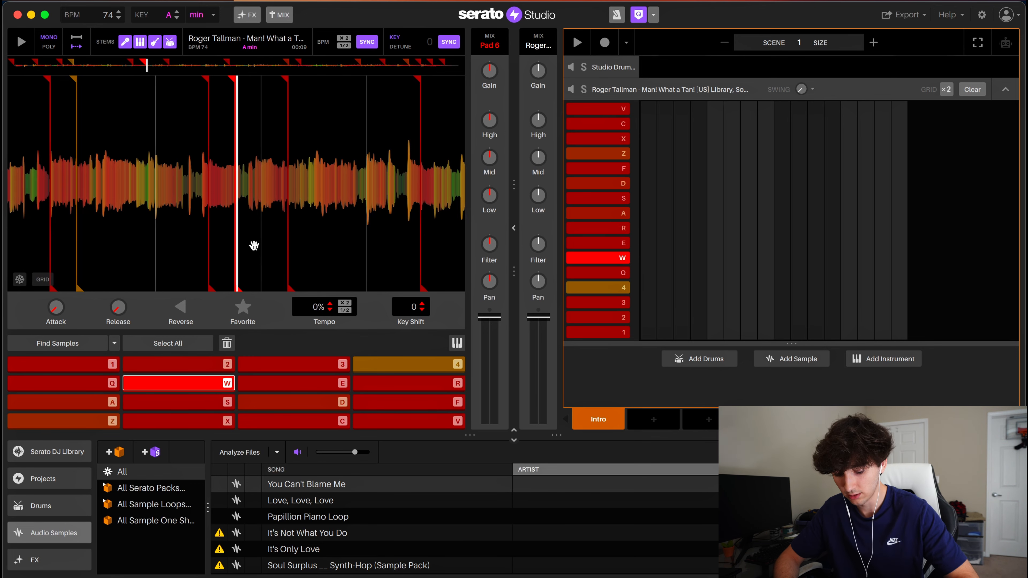
pyautogui.press('e')
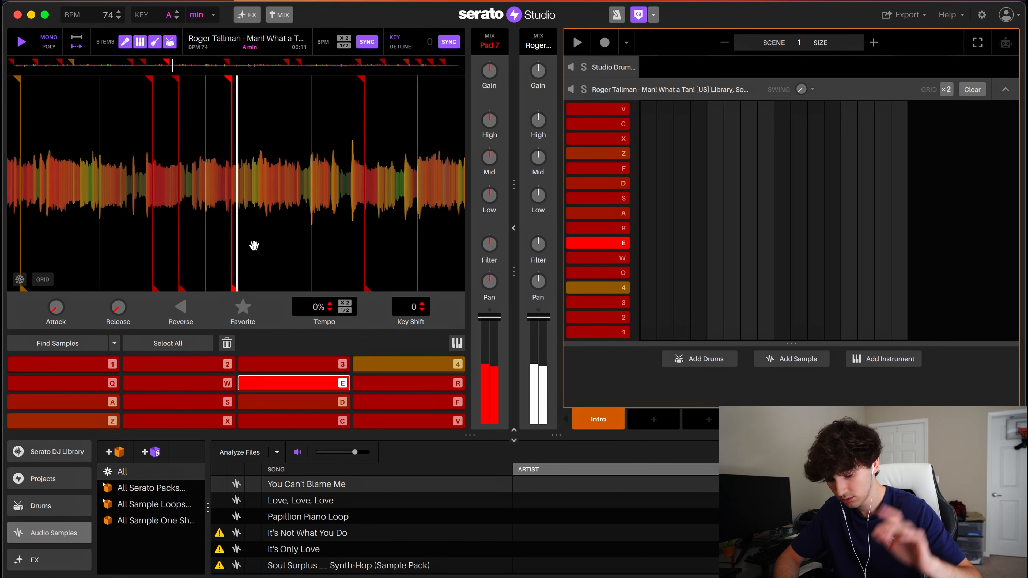
pyautogui.press('w')
pyautogui.press('space')
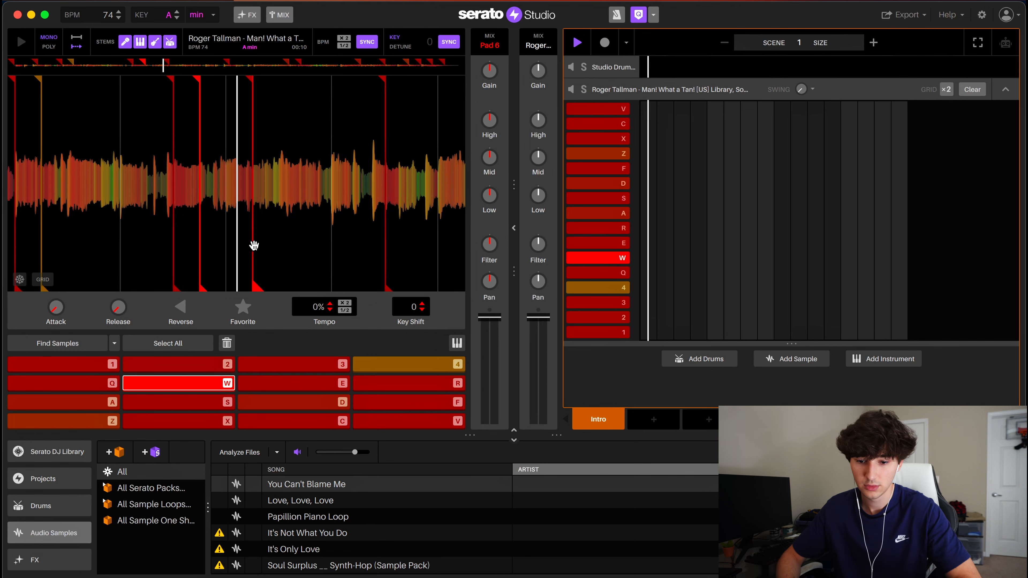
pyautogui.press('space')
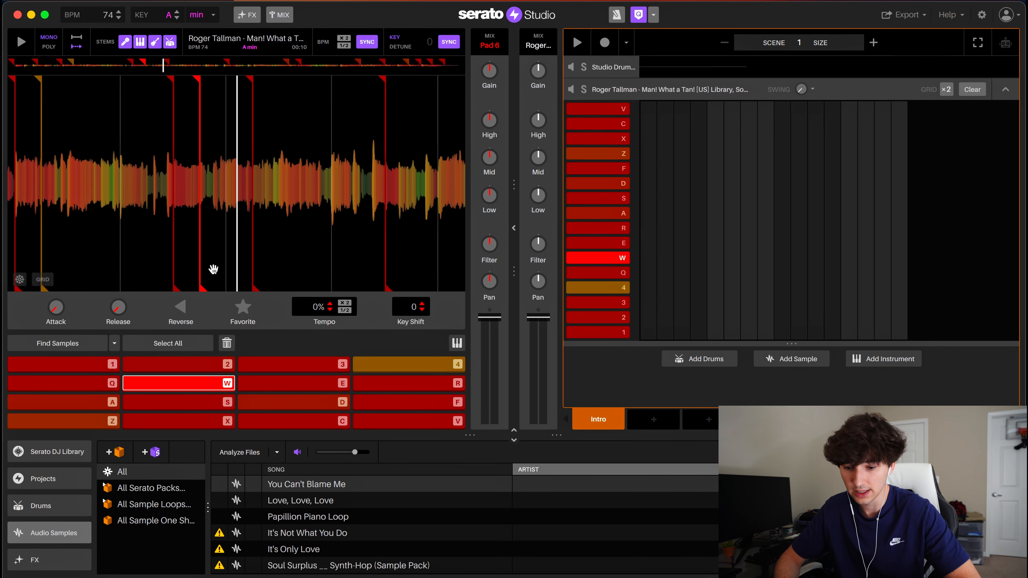
# - Select all the automatically found slices and delete them from the pads
pyautogui.scroll(-5, 215, 268)
pyautogui.scroll(5, 267, 215)
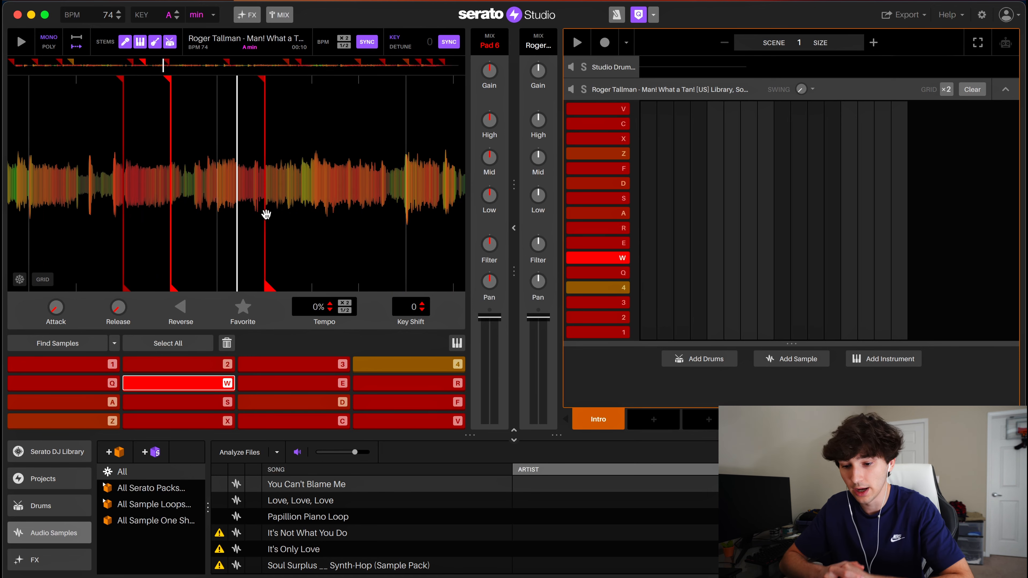
pyautogui.click(166, 344)
pyautogui.press('Delete')
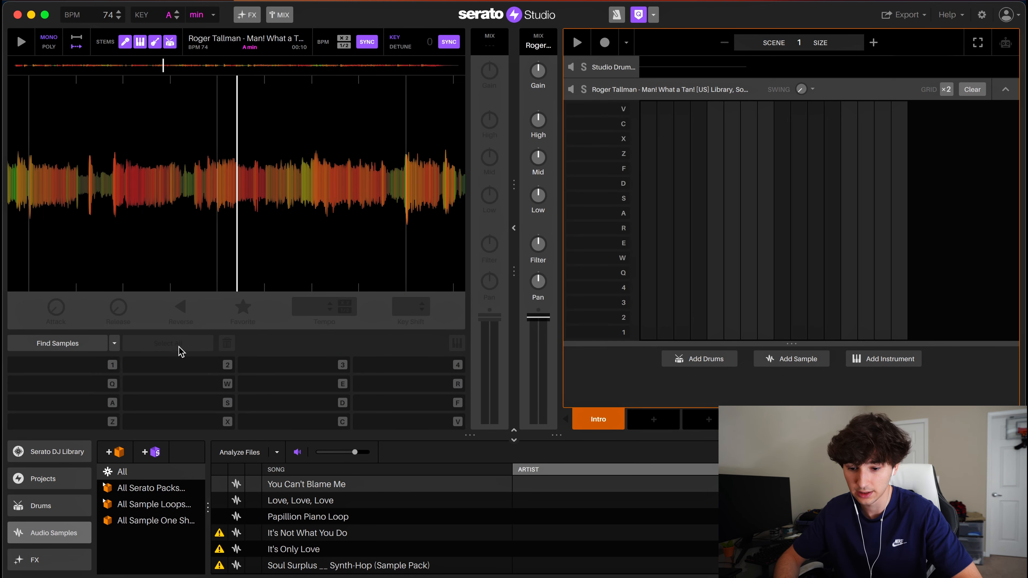
# - Return the playhead to the very start of the track and mark the first slice there on pad 1
pyautogui.moveTo(187, 157); pyautogui.dragTo(594, 161)
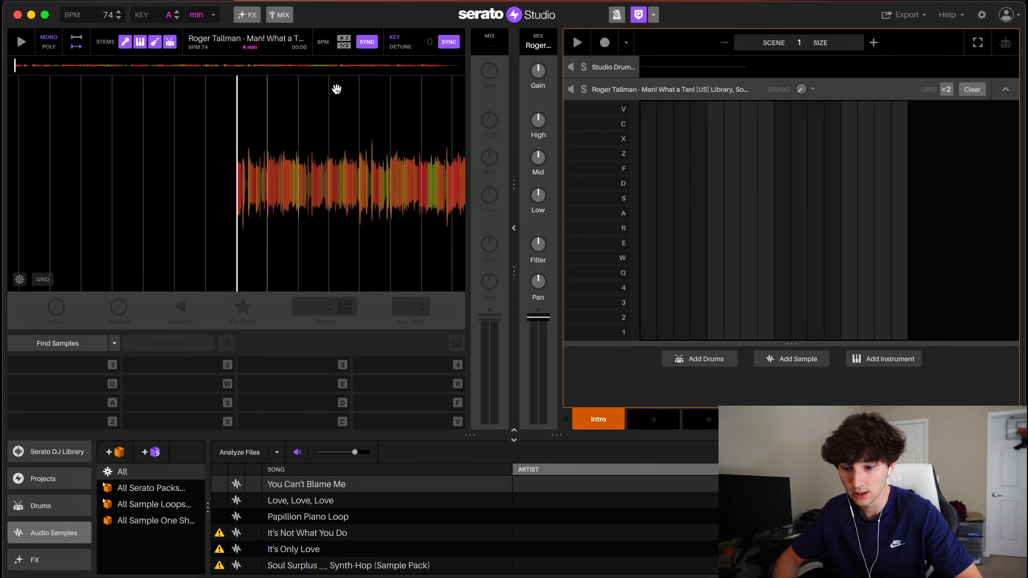
pyautogui.moveTo(18, 67)
pyautogui.mouseDown()
pyautogui.moveTo(474, 77)
pyautogui.moveTo(12, 69)
pyautogui.mouseUp()
pyautogui.scroll(10, 302, 253)
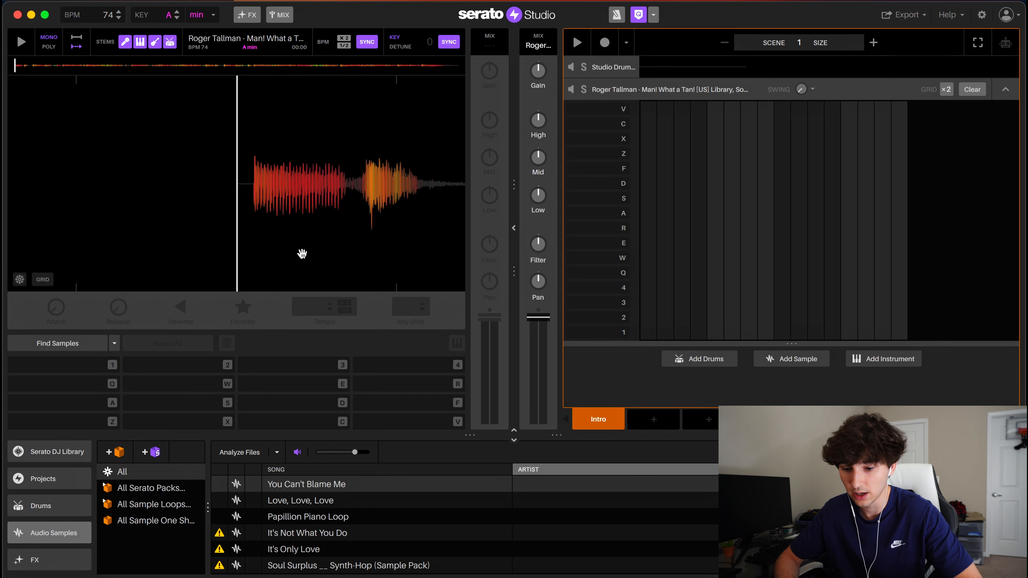
pyautogui.scroll(5, 322, 222)
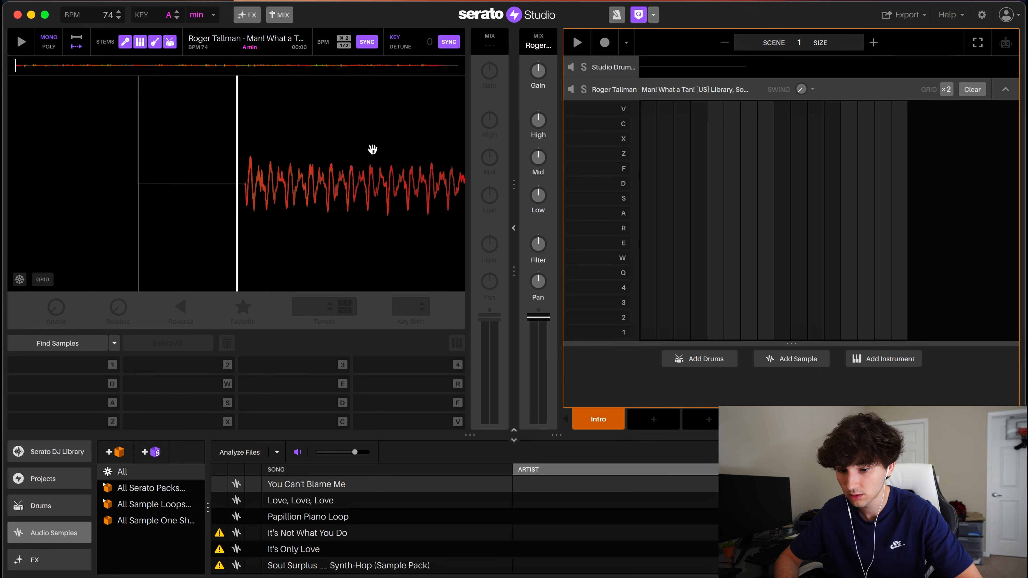
pyautogui.moveTo(372, 150); pyautogui.dragTo(537, 156)
pyautogui.scroll(-3, 296, 182)
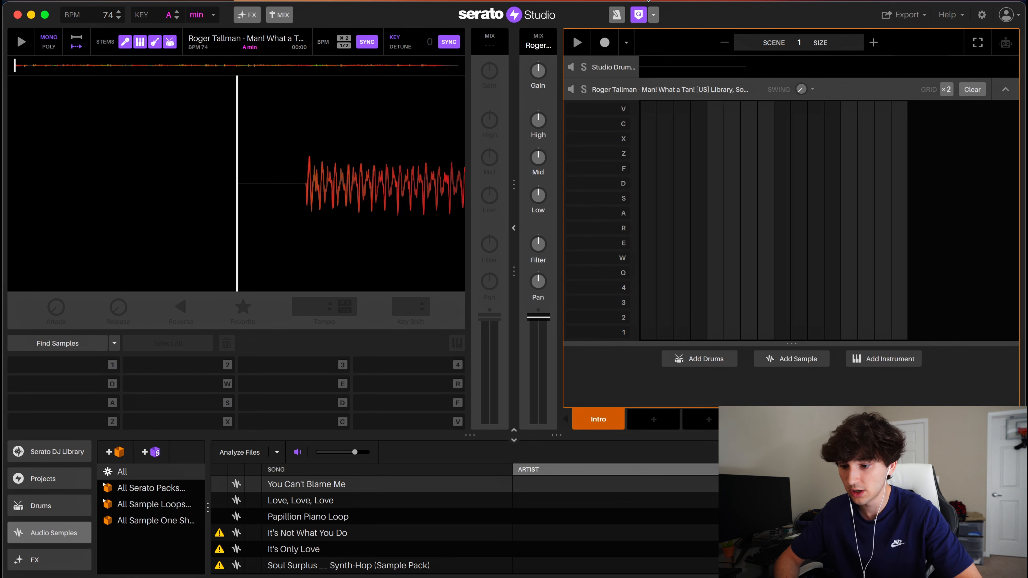
pyautogui.click(654, 15)
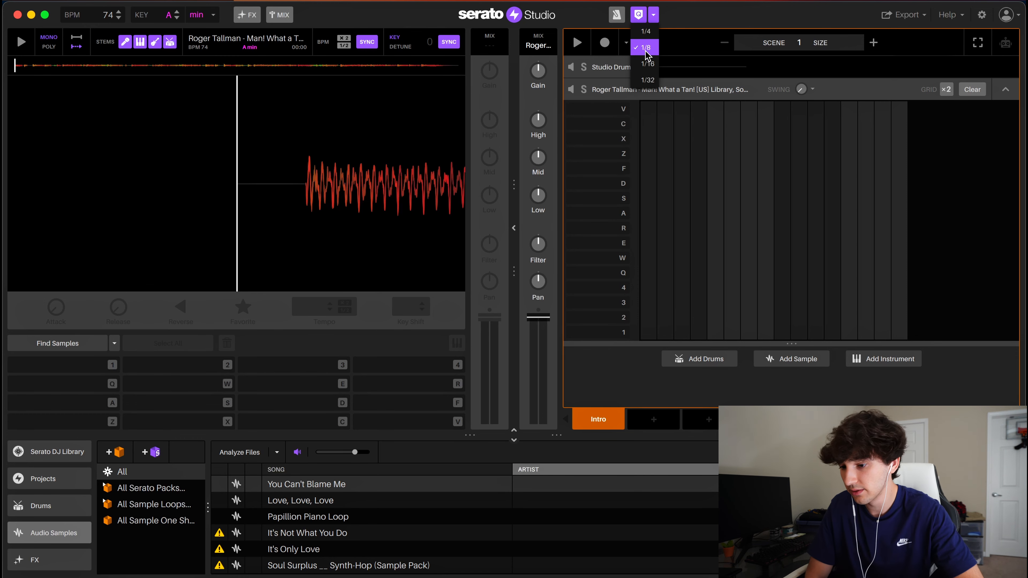
pyautogui.click(683, 18)
pyautogui.scroll(-1, 353, 152)
pyautogui.press('1')
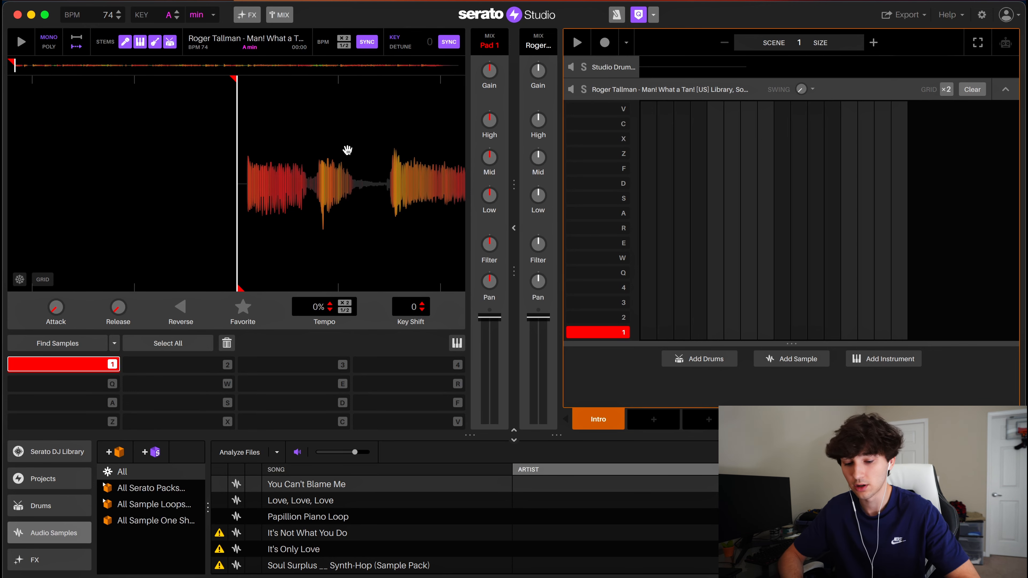
# - Play the track from the first slice and mark slices live on pads 2 and 3
pyautogui.press('space')
pyautogui.press('2')
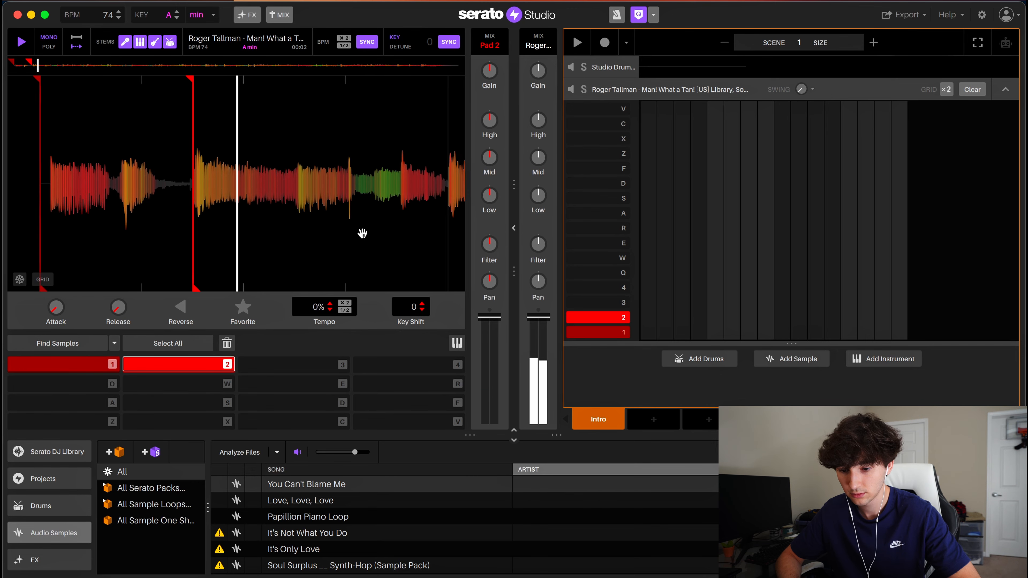
pyautogui.press('3')
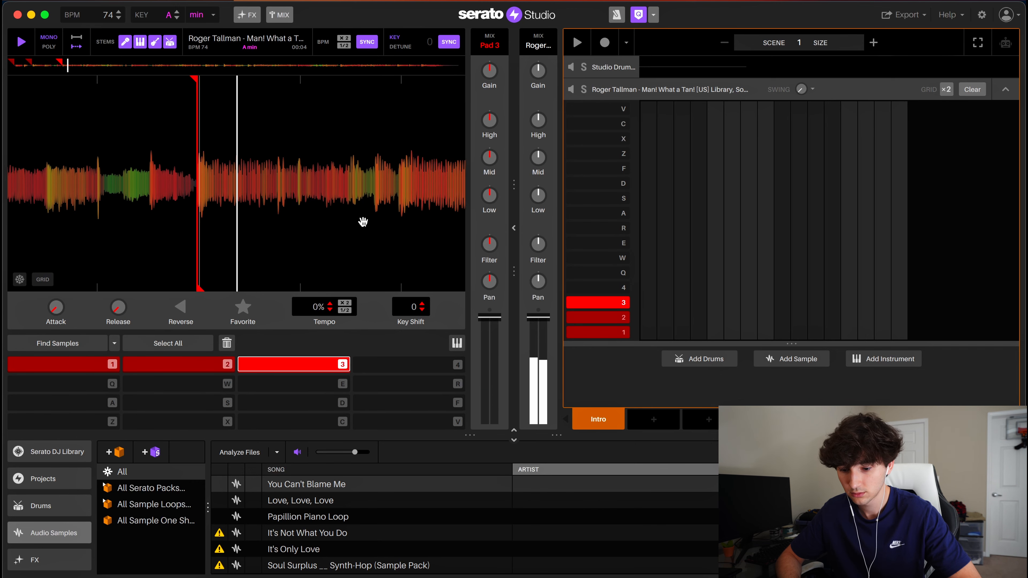
# - Stop playback, replay the slice on pad 2 and reselect 1/8 as the quantize value
pyautogui.press('space')
pyautogui.moveTo(224, 190); pyautogui.dragTo(482, 180)
pyautogui.moveTo(248, 132); pyautogui.dragTo(369, 150)
pyautogui.press('2')
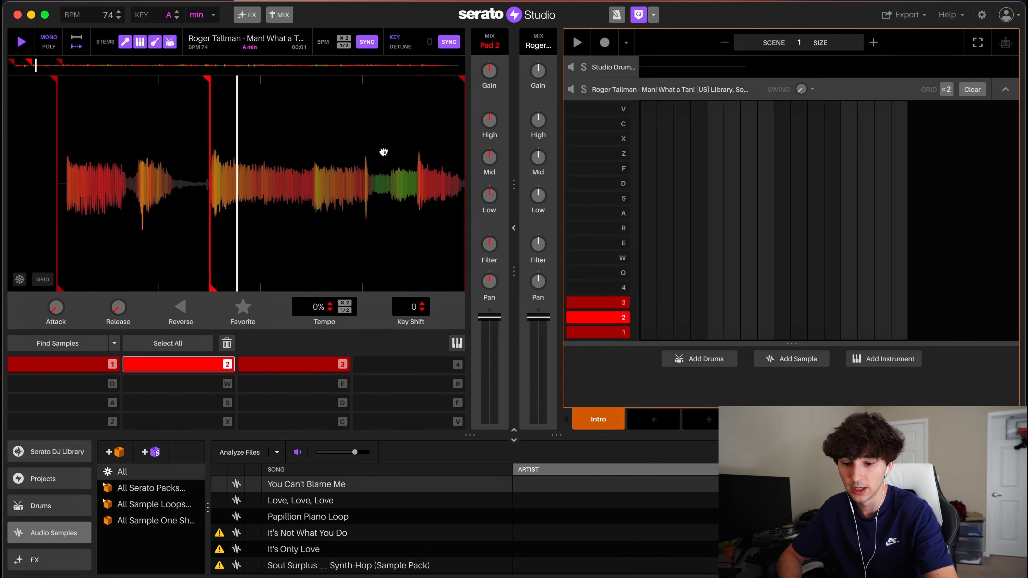
pyautogui.click(61, 46)
pyautogui.click(78, 41)
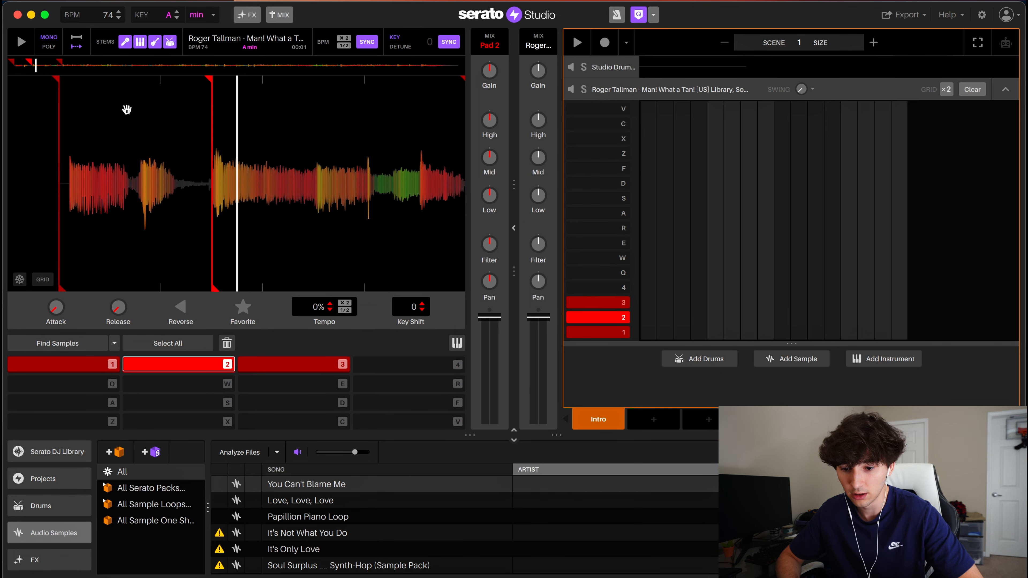
pyautogui.click(653, 16)
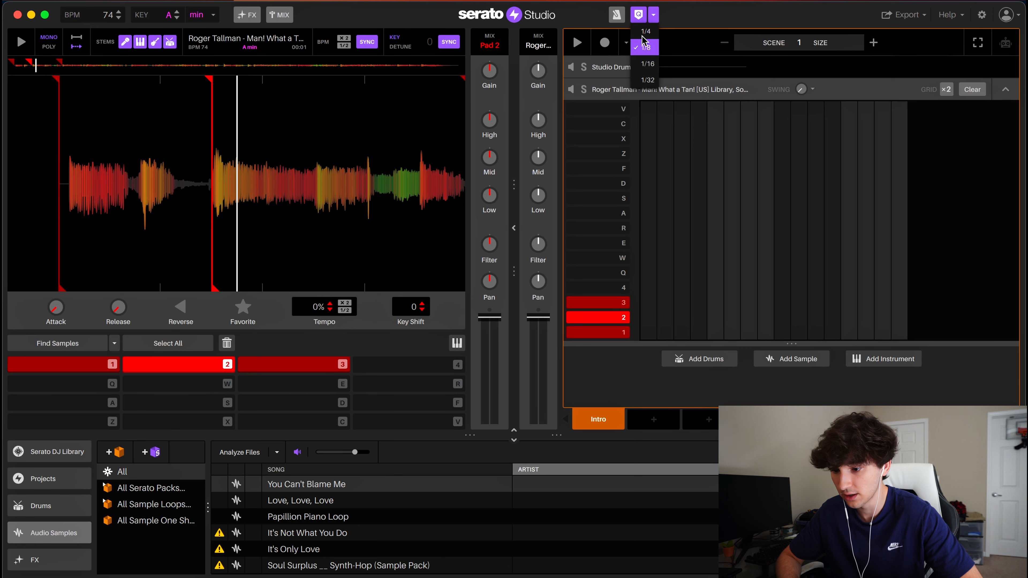
pyautogui.click(645, 49)
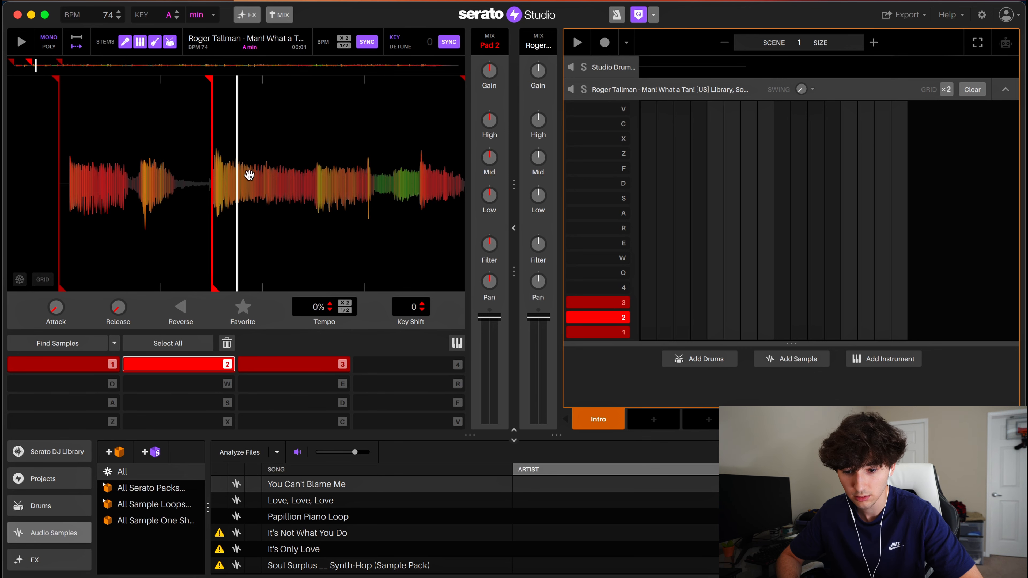
pyautogui.moveTo(286, 168)
pyautogui.mouseDown()
pyautogui.moveTo(325, 165)
pyautogui.moveTo(270, 172)
pyautogui.mouseUp()
pyautogui.press('Delete')
pyautogui.press('2')
pyautogui.press('2')
pyautogui.press('2')
pyautogui.moveTo(288, 163)
pyautogui.mouseDown()
pyautogui.moveTo(355, 168)
pyautogui.moveTo(308, 173)
pyautogui.mouseUp()
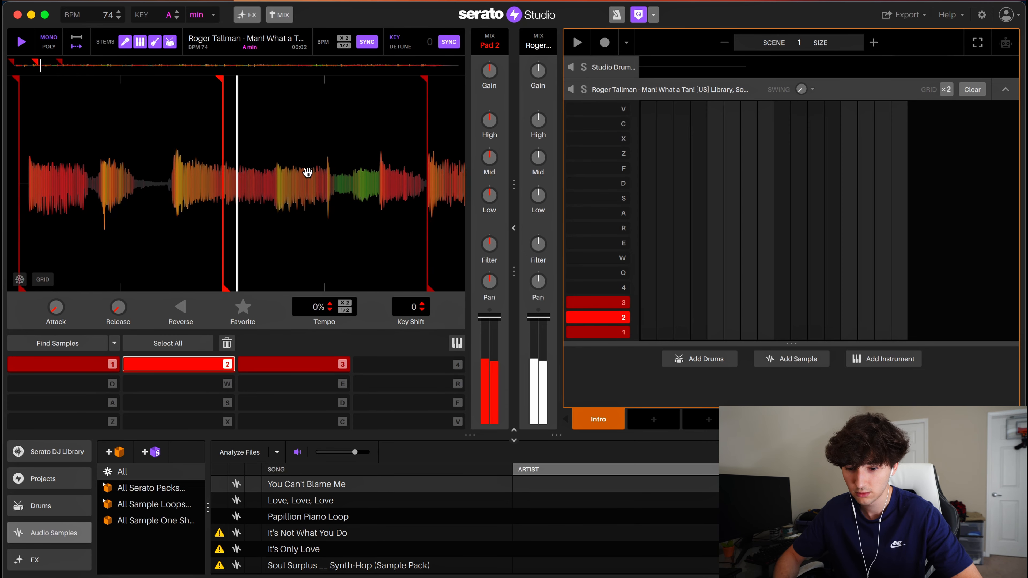
# - Delete the misplaced slice on pad 2 and mark it again right at the onset of the track's third note
pyautogui.press('Delete')
pyautogui.moveTo(314, 173)
pyautogui.mouseDown()
pyautogui.moveTo(406, 184)
pyautogui.moveTo(379, 184)
pyautogui.mouseUp()
pyautogui.press('2')
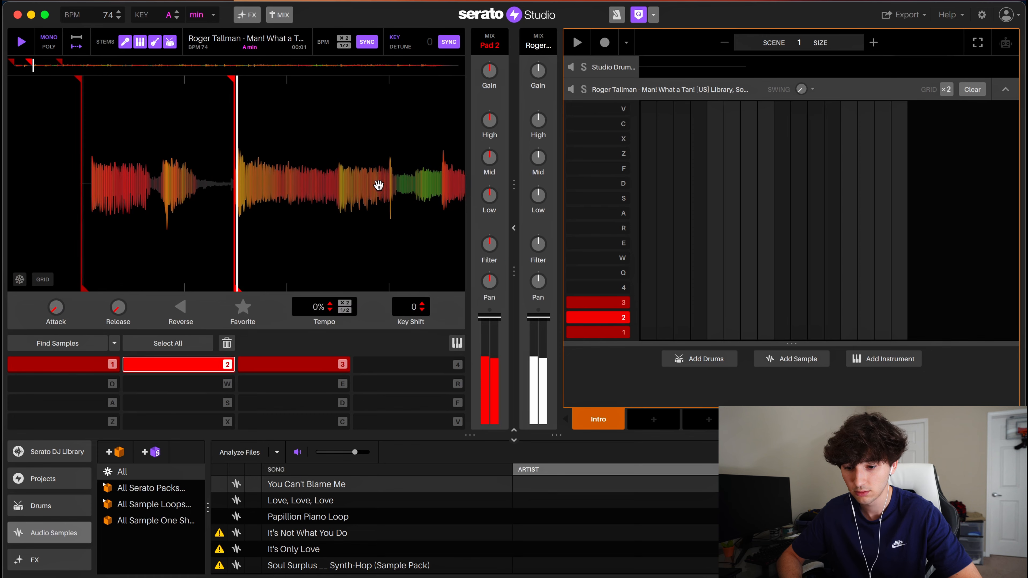
# - Replay the slices on pads 1 to 3 and mark new slices live on pads 4, Q, W, E and R
pyautogui.press('1')
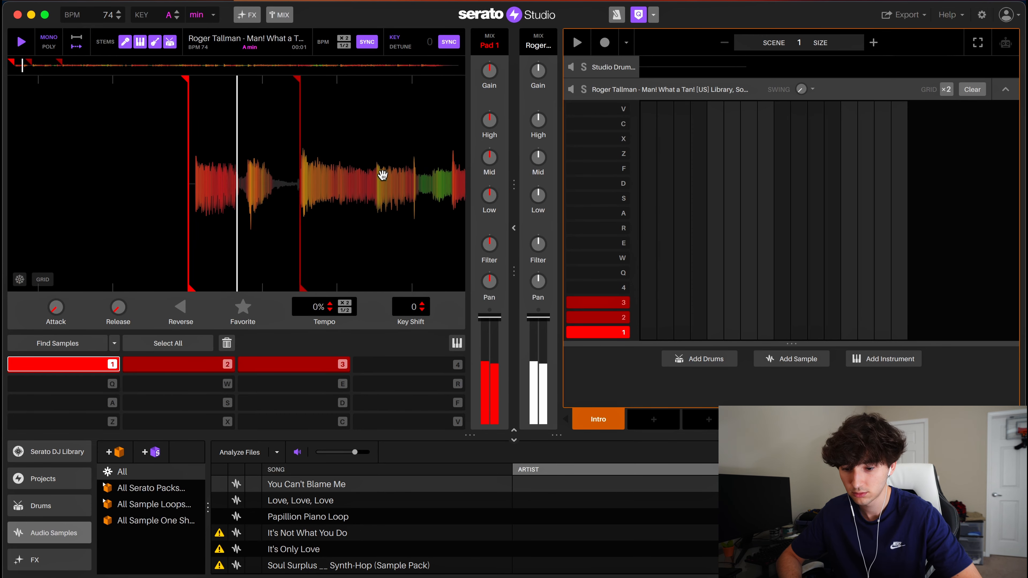
pyautogui.press('2')
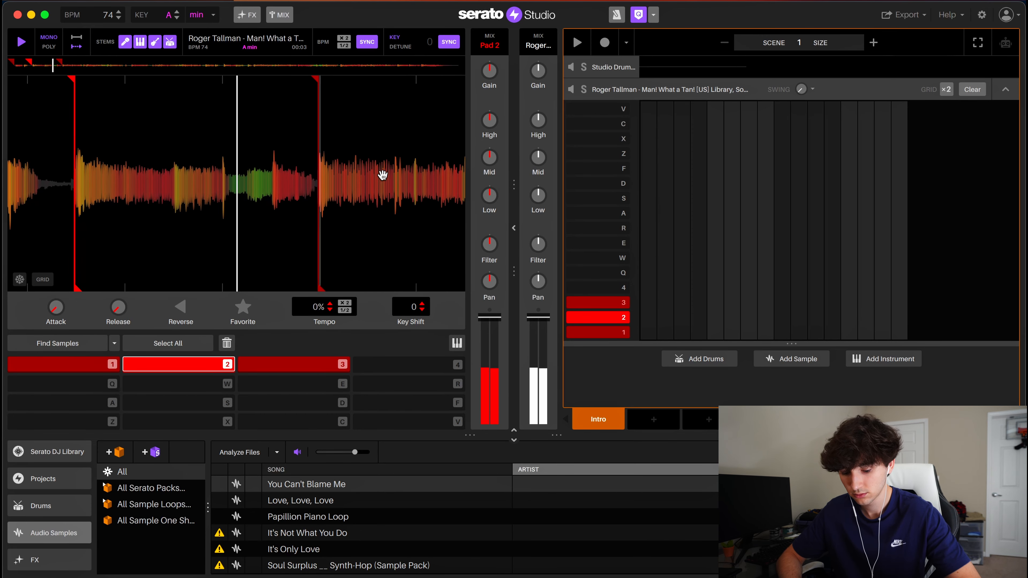
pyautogui.press('3')
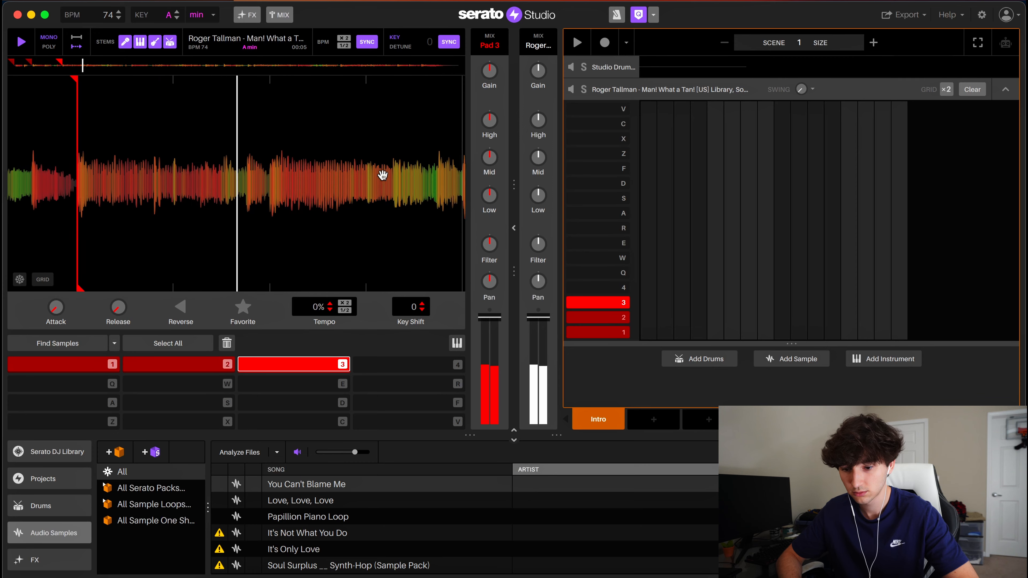
pyautogui.press('4')
pyautogui.press('q')
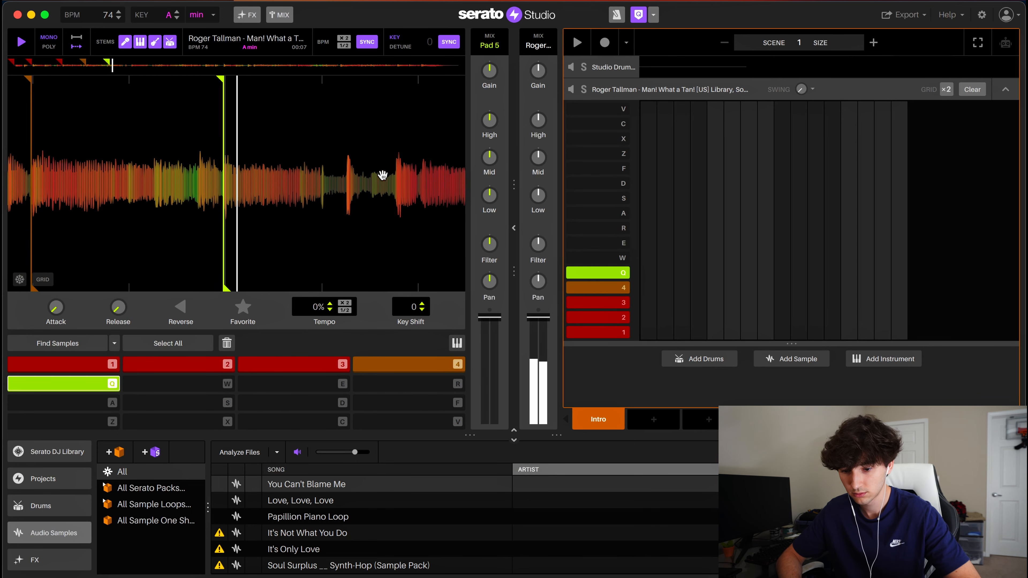
pyautogui.press('w')
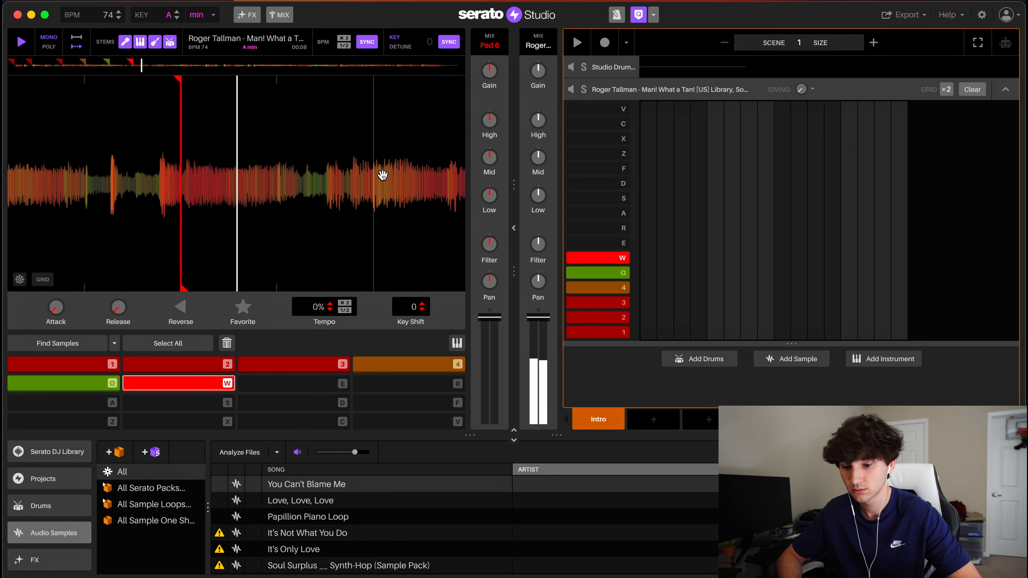
pyautogui.press('e')
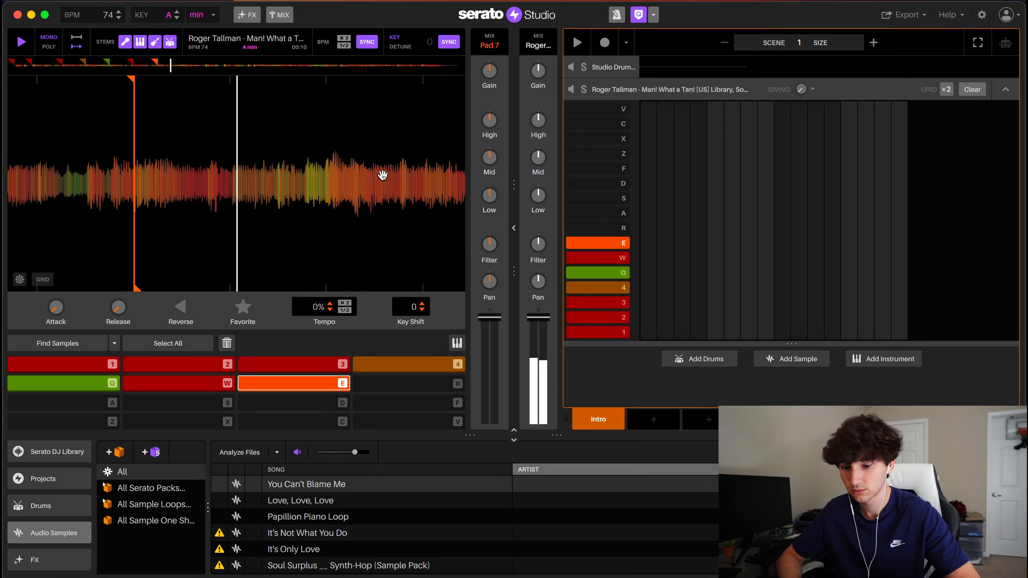
pyautogui.press('r')
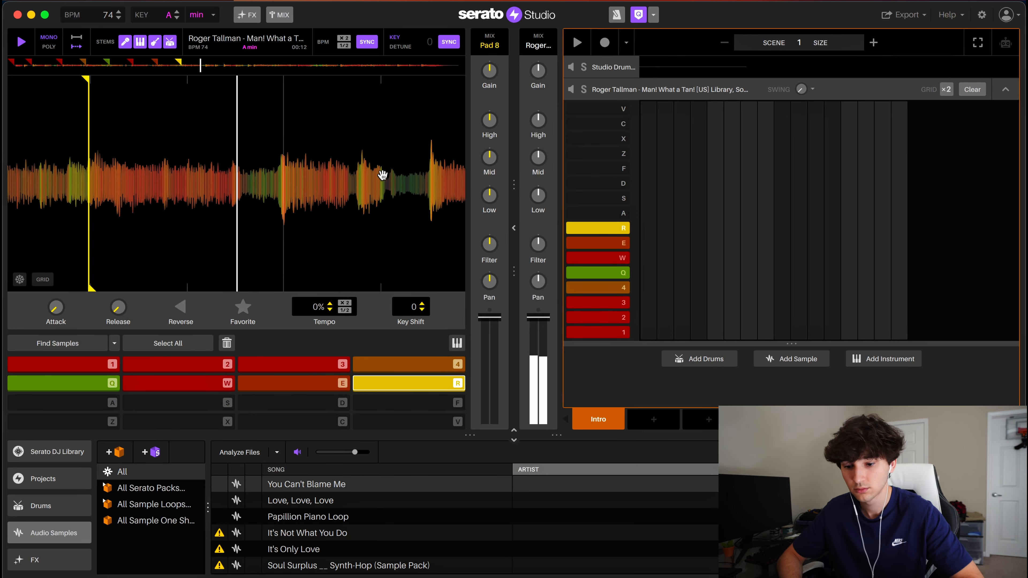
# - Mark further slices live on pads A, S, D, F, Z, X, C and V to fill the pad bank, raising the system volume meanwhile
pyautogui.press('a')
pyautogui.press('s')
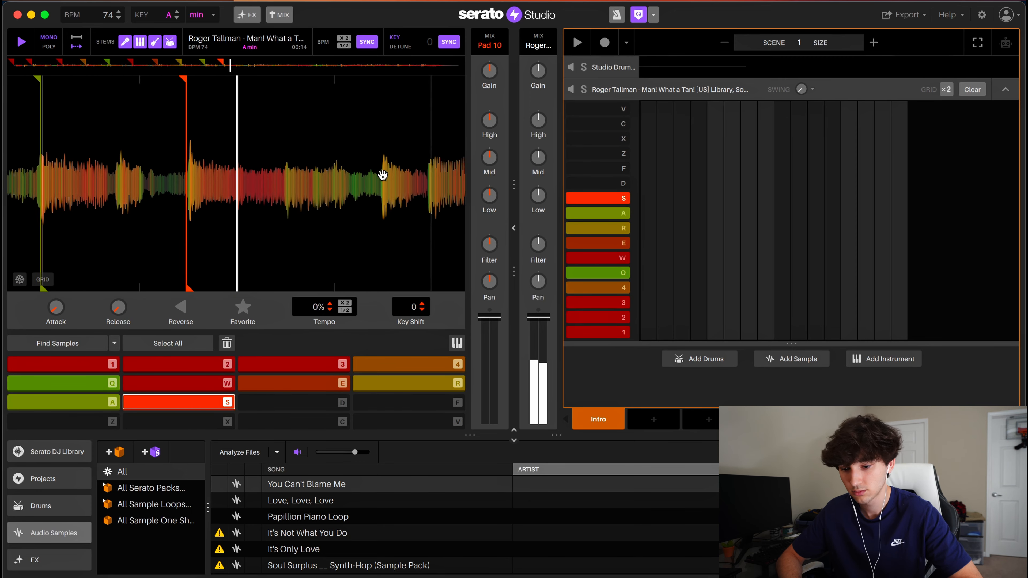
pyautogui.press('d')
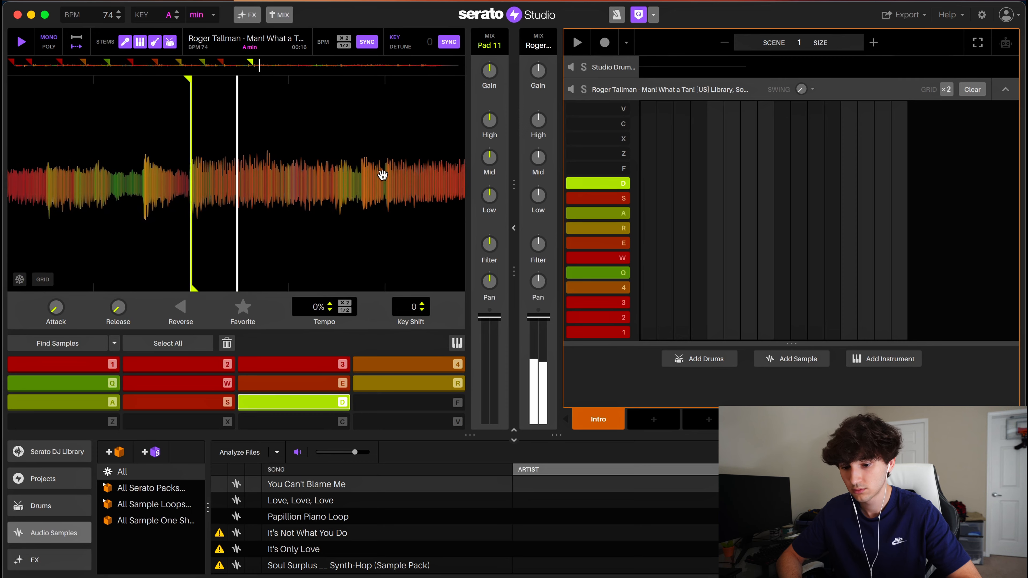
pyautogui.press('f')
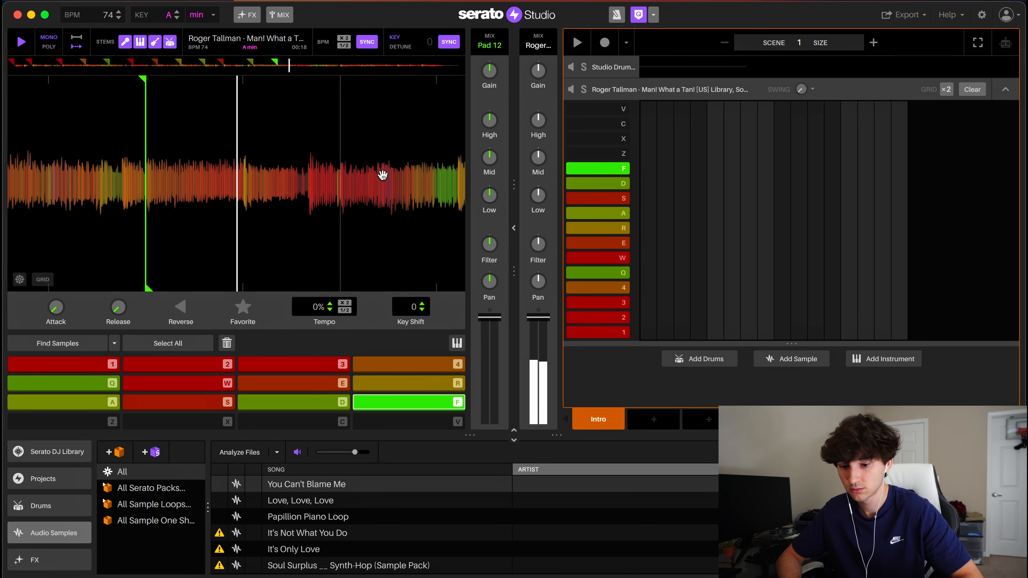
pyautogui.press('z')
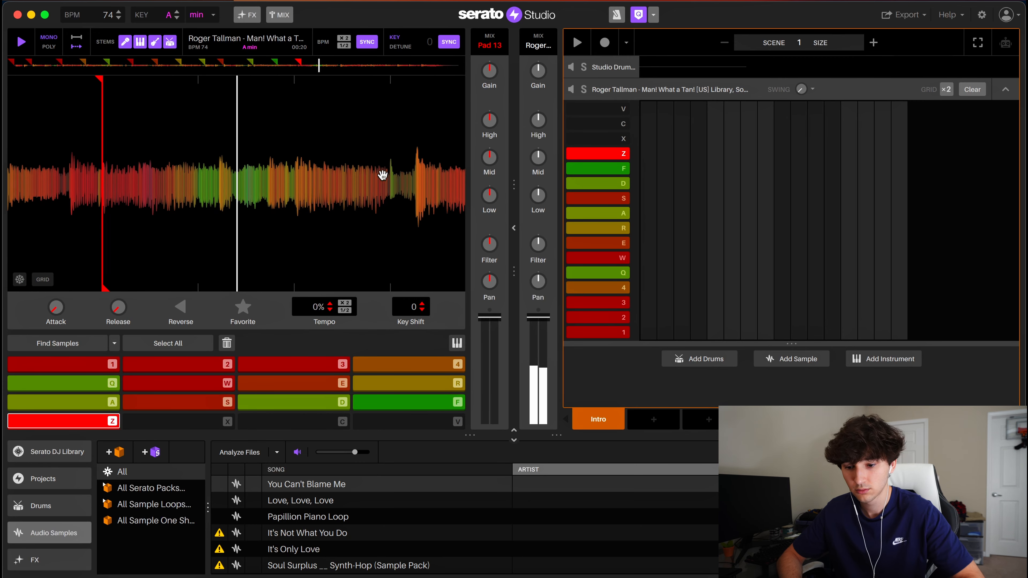
pyautogui.press('x')
pyautogui.press('XF86AudioRaiseVolume')
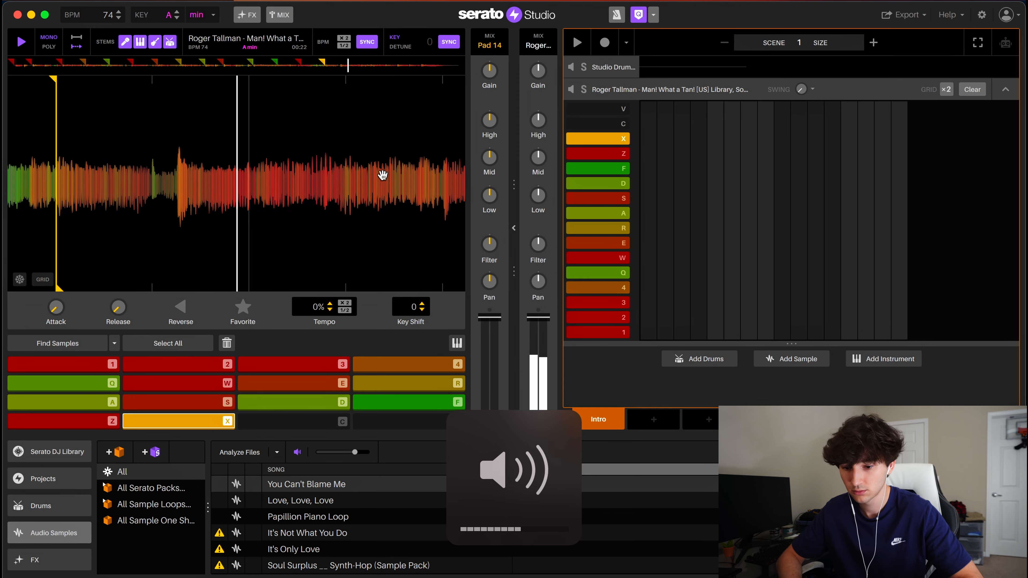
pyautogui.press('c')
pyautogui.press('v')
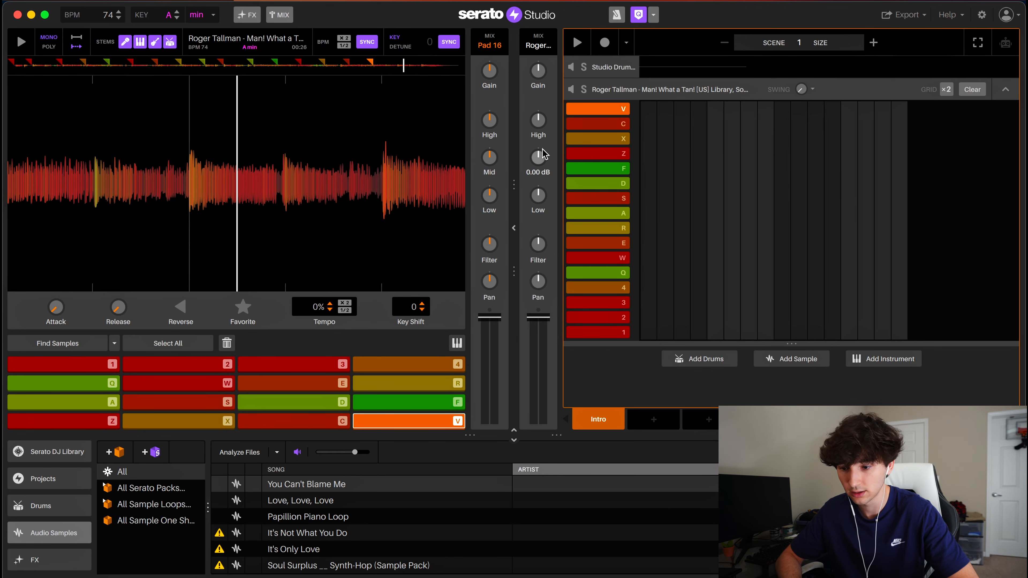
# - Boost the High EQ on the sample's overall mixer channel while playing the slice on pad 1
pyautogui.press('1')
pyautogui.moveTo(538, 121); pyautogui.dragTo(538, 99)
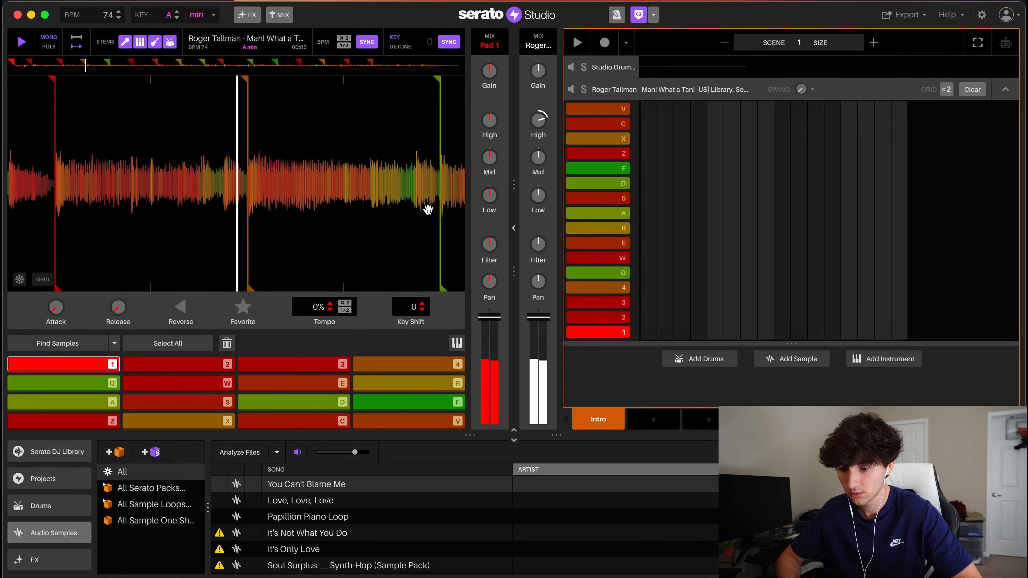
pyautogui.press('space')
pyautogui.press('space')
# - Boost the Low EQ on the sample's overall mixer channel to about +5 dB while slice 1 plays
pyautogui.moveTo(540, 192)
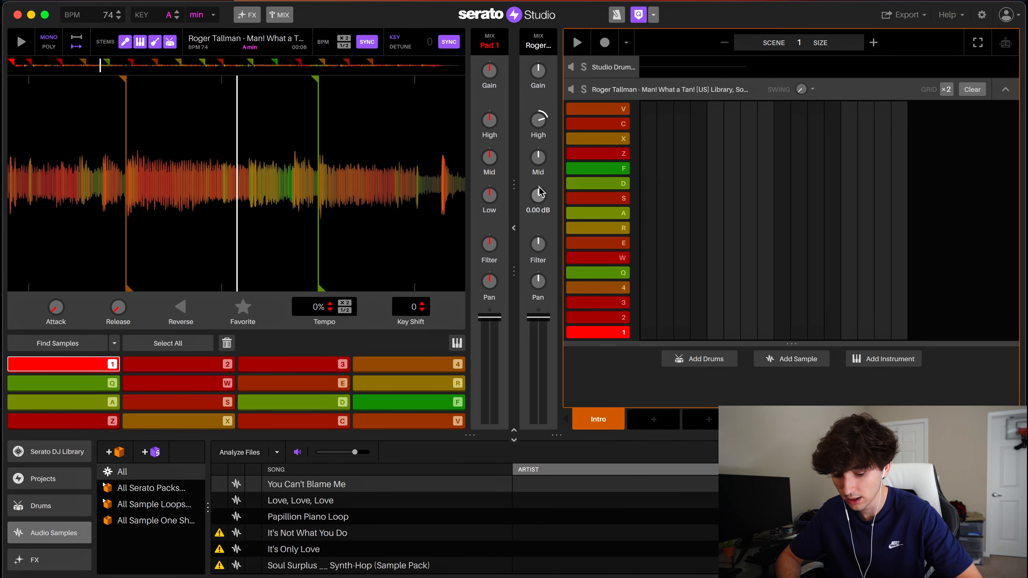
pyautogui.press('1')
pyautogui.moveTo(541, 200); pyautogui.dragTo(542, 179)
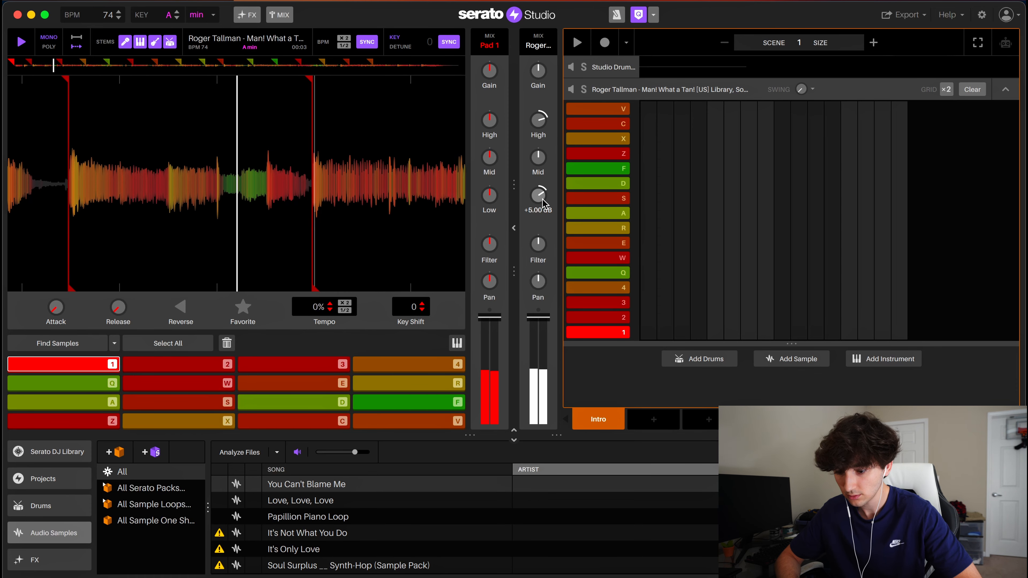
pyautogui.press('space')
# - Lower the project key to G# minor, audition the sample and toggle its key sync off and back on
pyautogui.press('space')
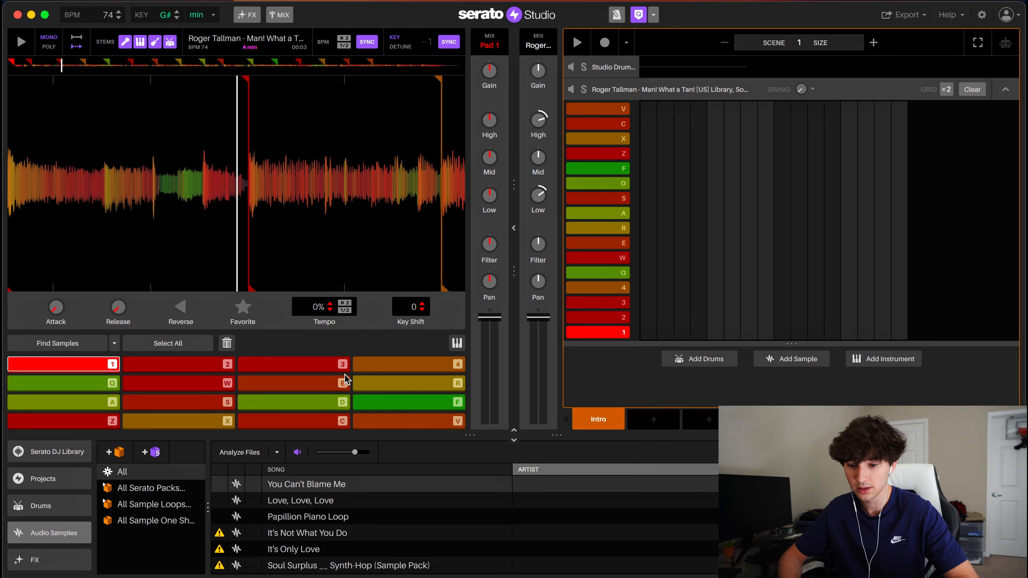
pyautogui.press('space')
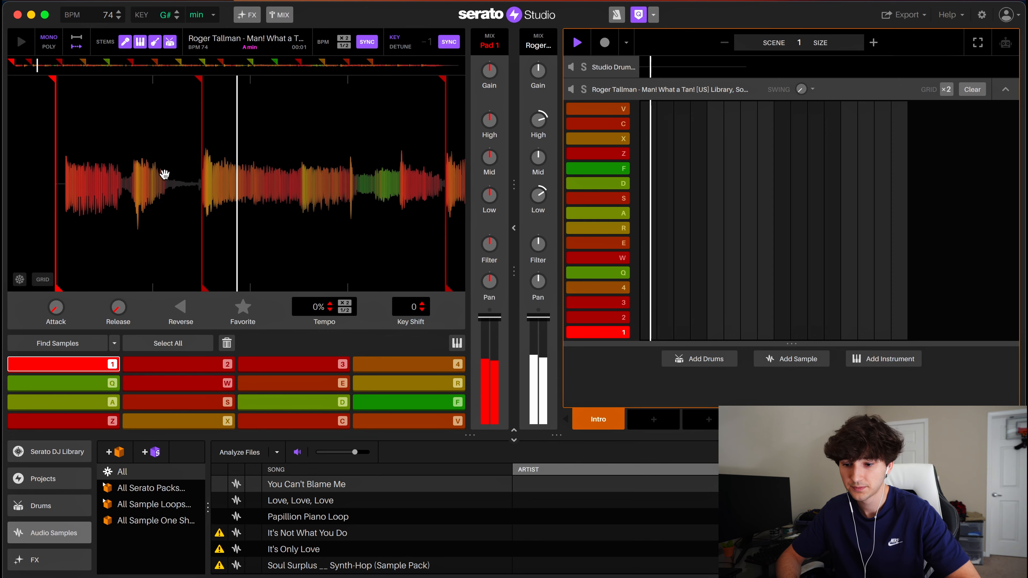
pyautogui.press('space')
pyautogui.click(401, 47)
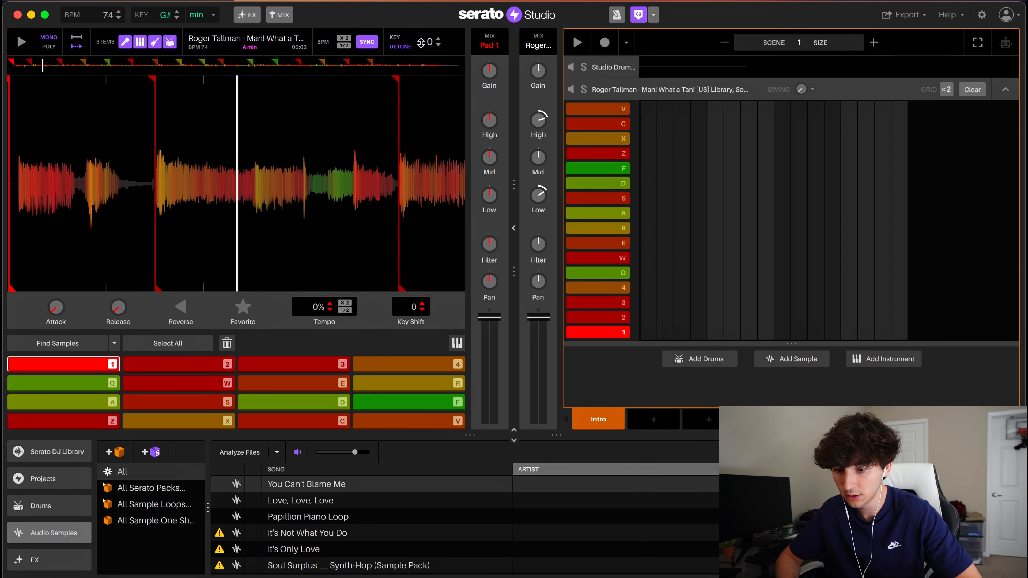
pyautogui.click(402, 44)
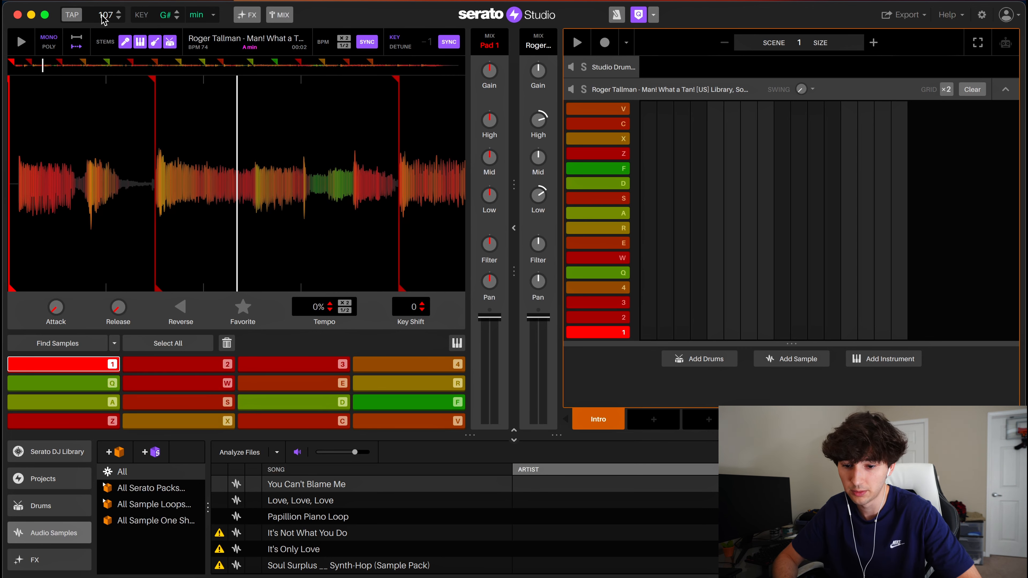
# - Audition slice 1 at 91 BPM and in F# minor, and settle on a project tempo of 73 BPM in G# minor
pyautogui.press('1')
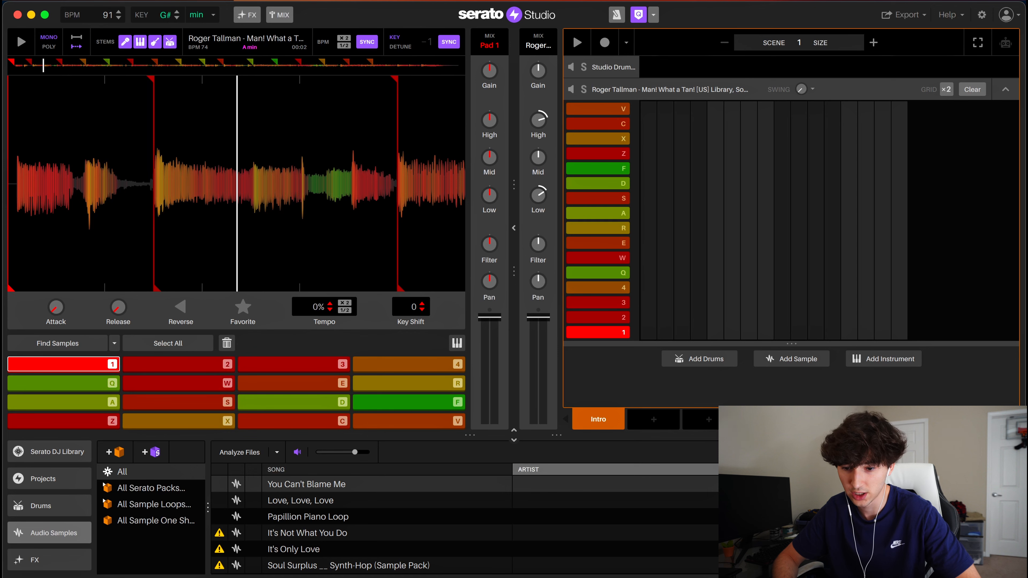
pyautogui.press('space')
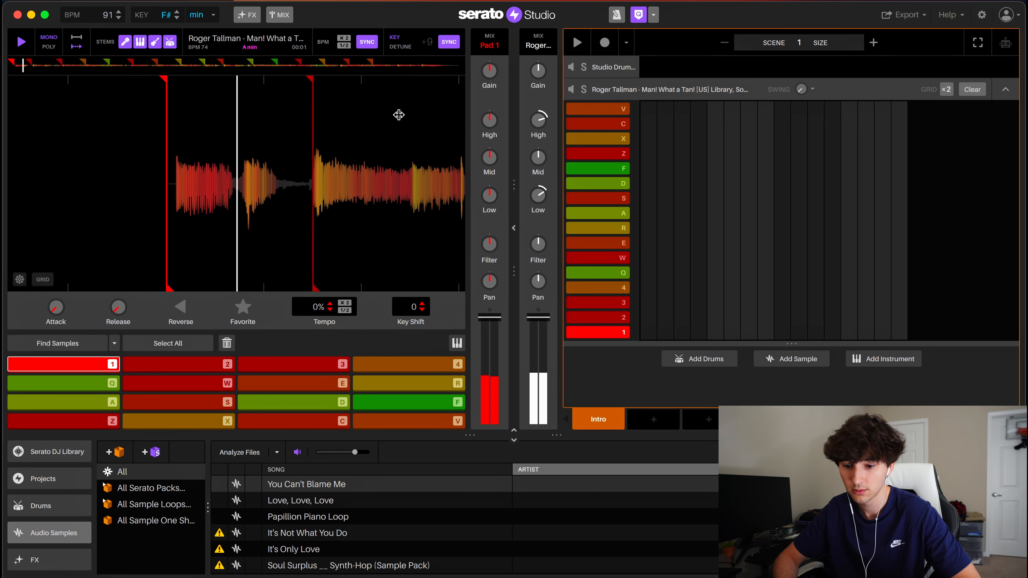
pyautogui.press('space')
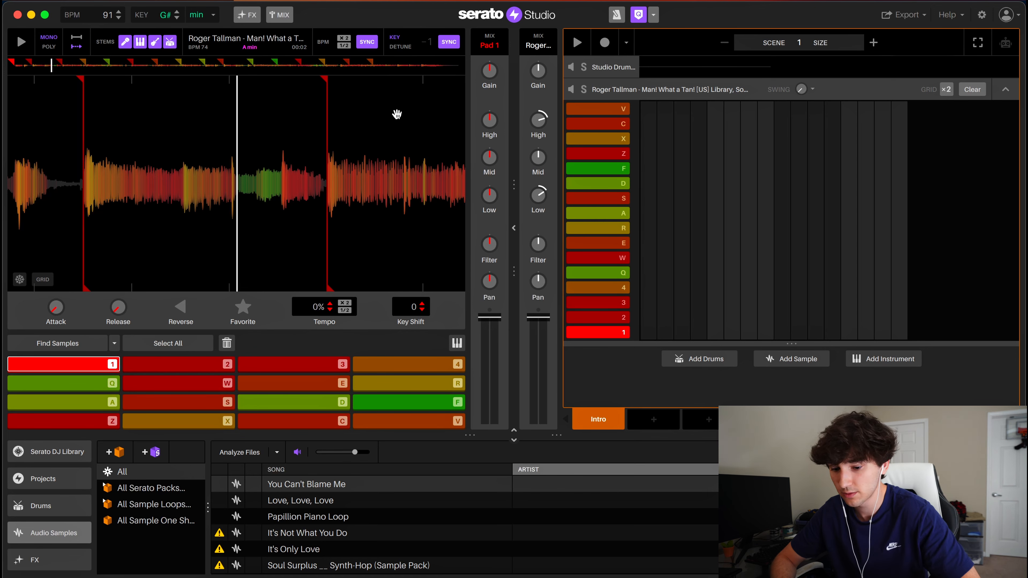
pyautogui.press('space')
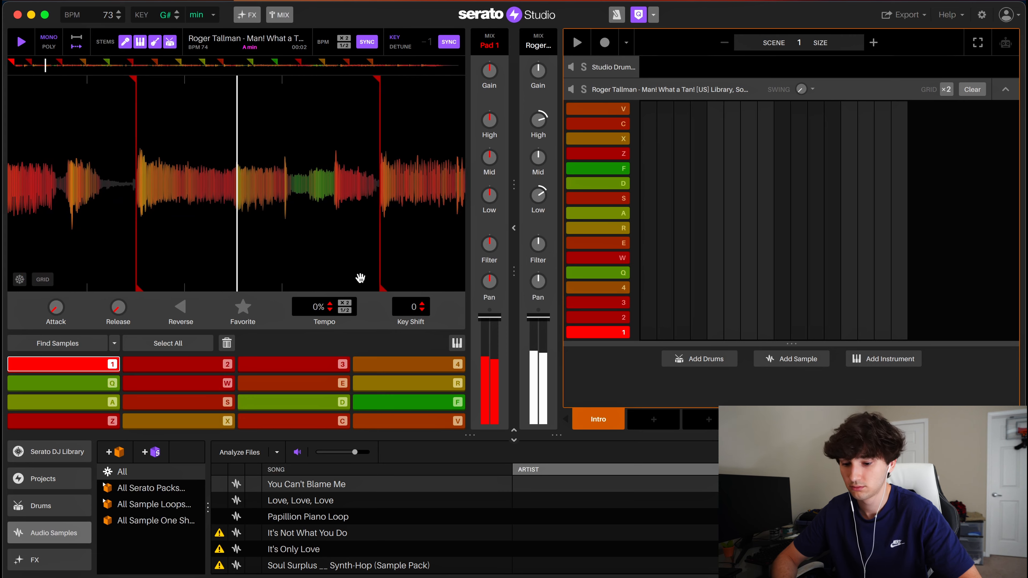
pyautogui.press('space')
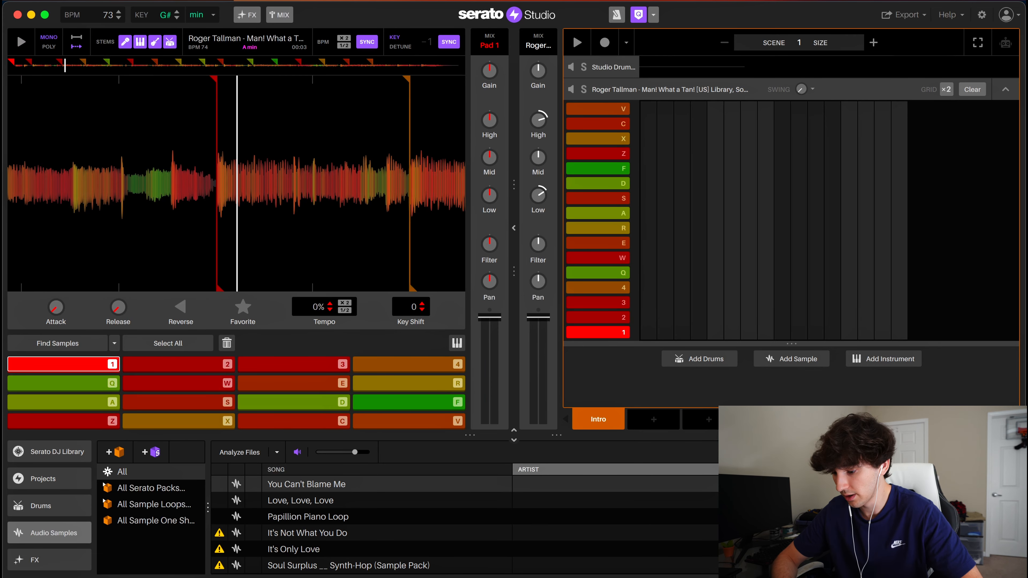
# - Open the Master track in the song view and replace its Limiter effect with Light Sizzle Crusher
pyautogui.click(1001, 507)
pyautogui.click(16, 527)
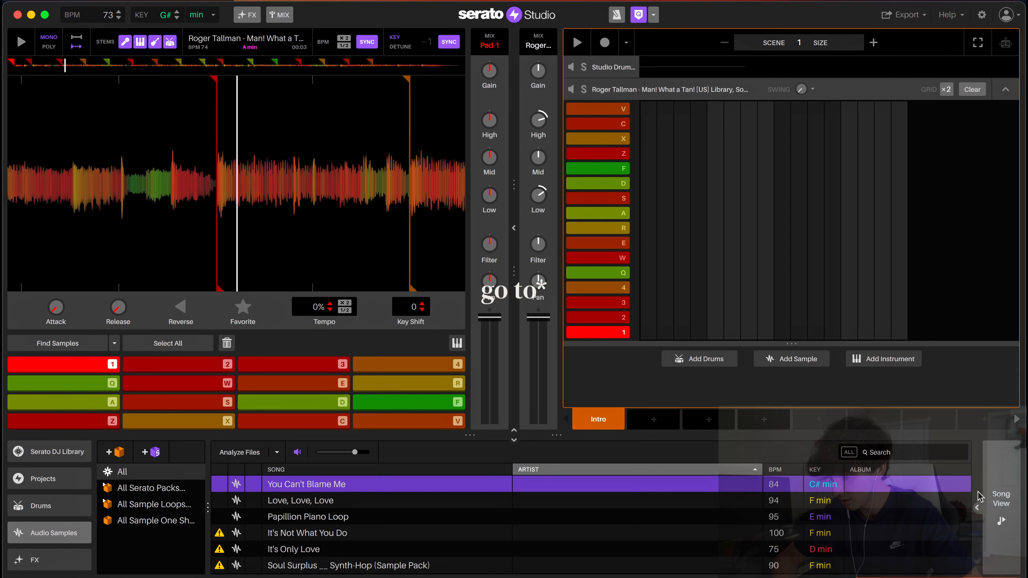
pyautogui.click(1001, 508)
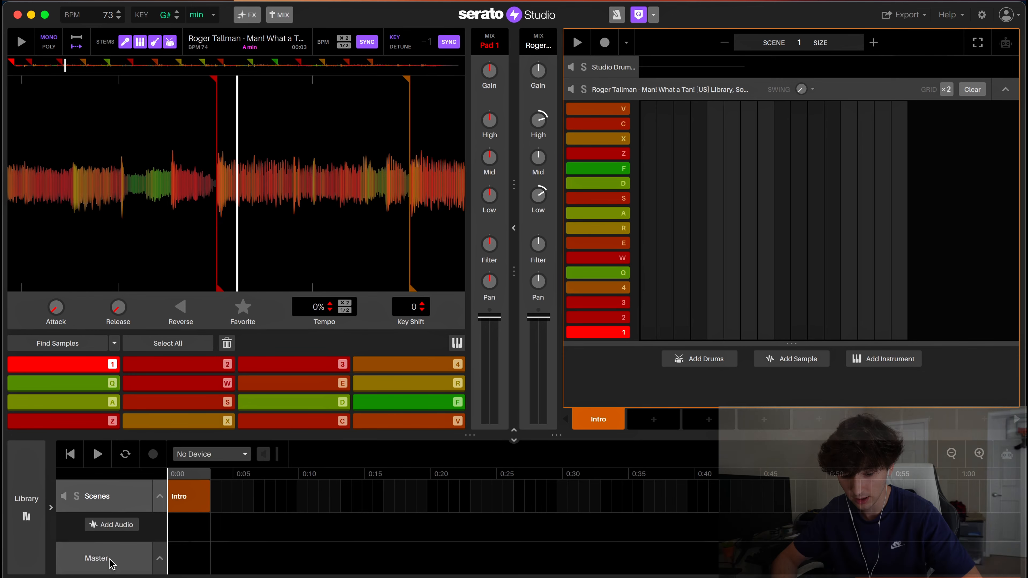
pyautogui.click(101, 556)
pyautogui.click(450, 416)
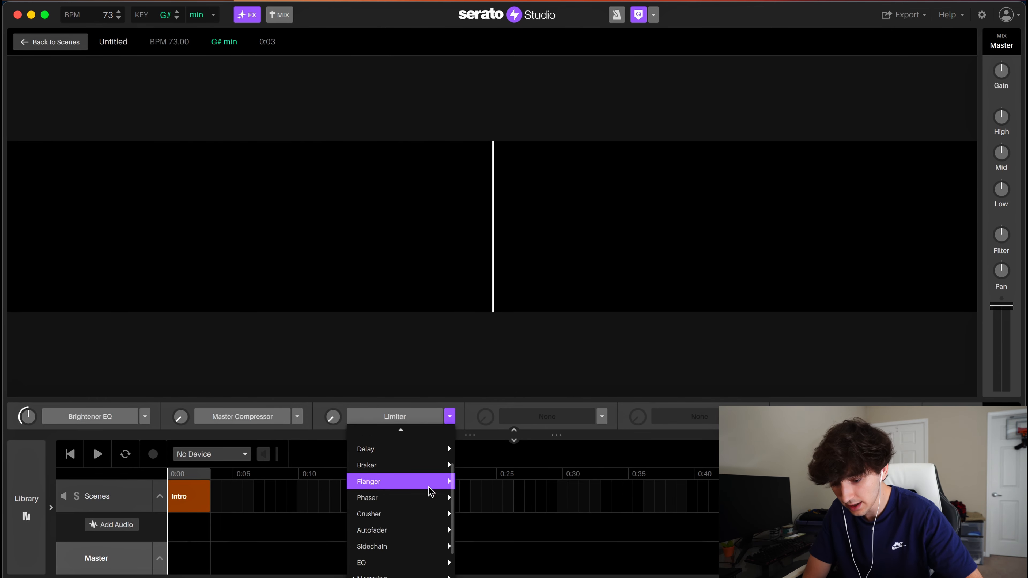
pyautogui.moveTo(429, 514)
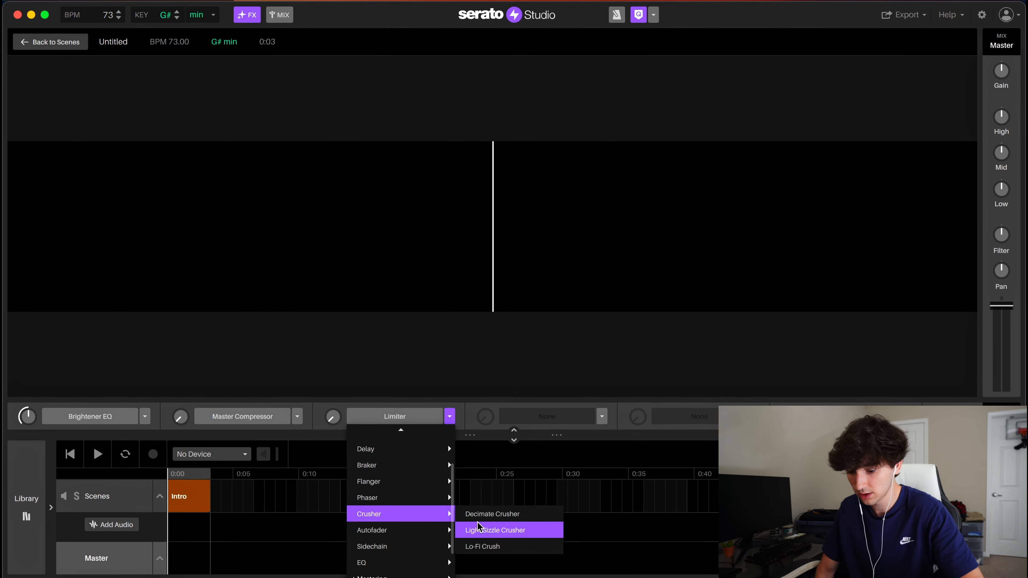
pyautogui.click(535, 534)
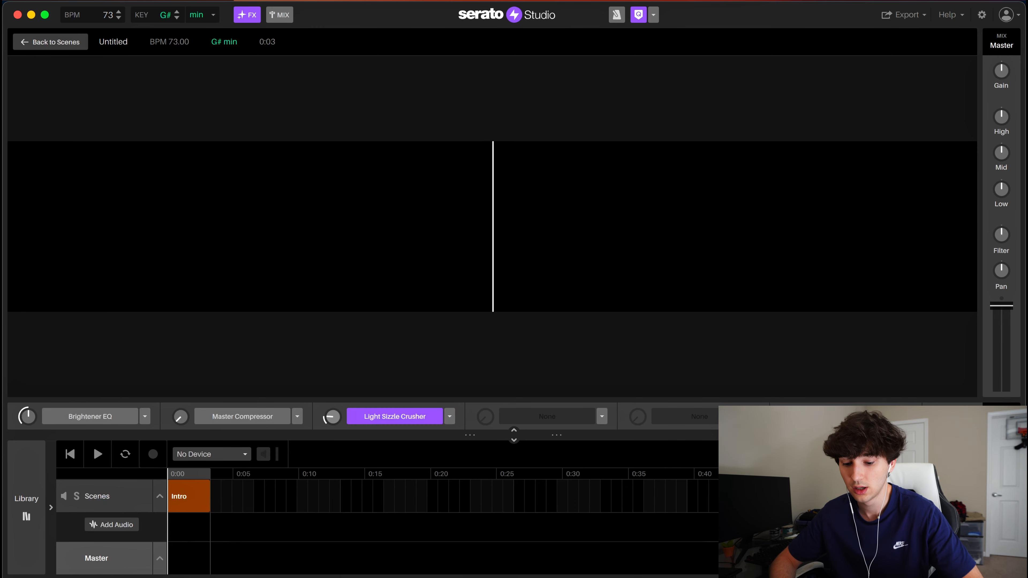
# - Enable the Master Compressor and reduce the Light Sizzle Crusher amount on the Master track while the sample plays, and return to the Intro scene
pyautogui.click(181, 497)
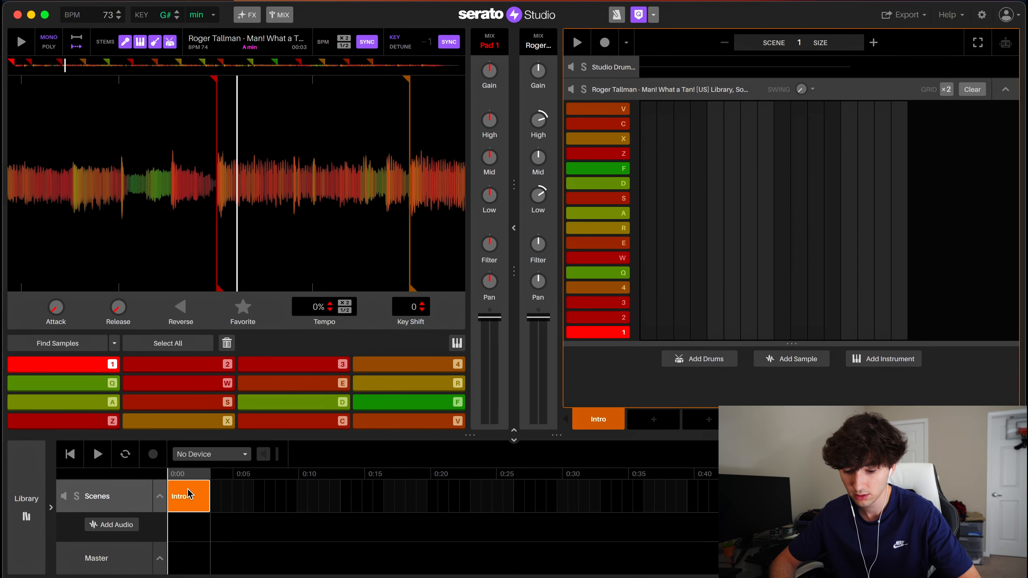
pyautogui.click(117, 562)
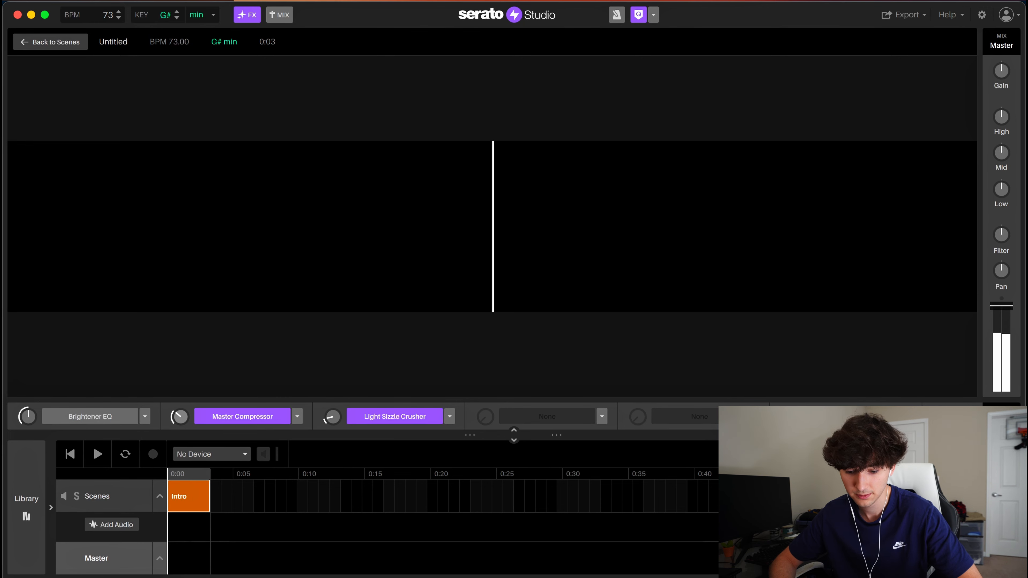
pyautogui.click(194, 504)
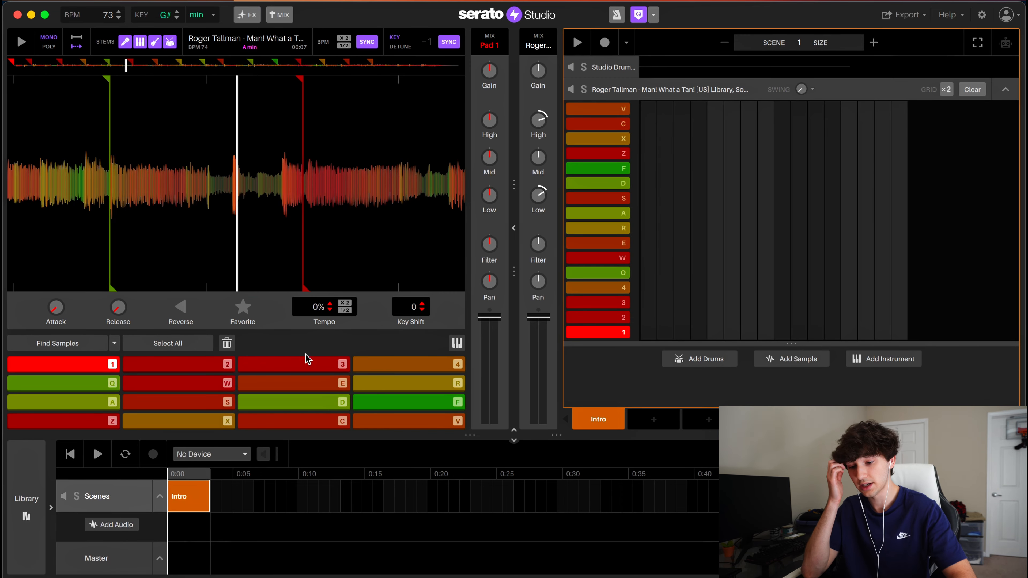
# - Replay the sample from pad 1 to listen to it through the master effects
pyautogui.press('1')
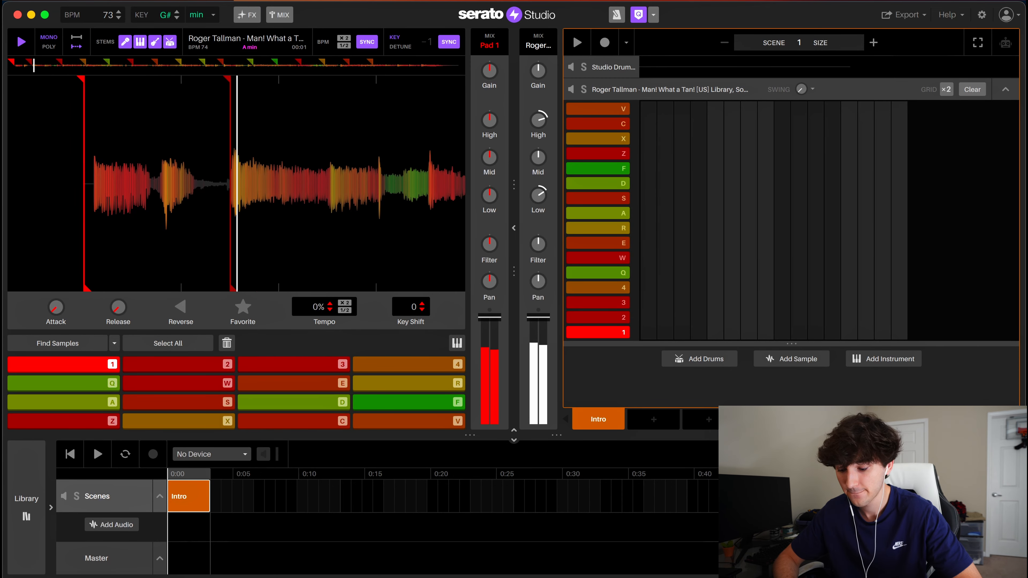
pyautogui.press('super+Tab')
pyautogui.click(960, 403)
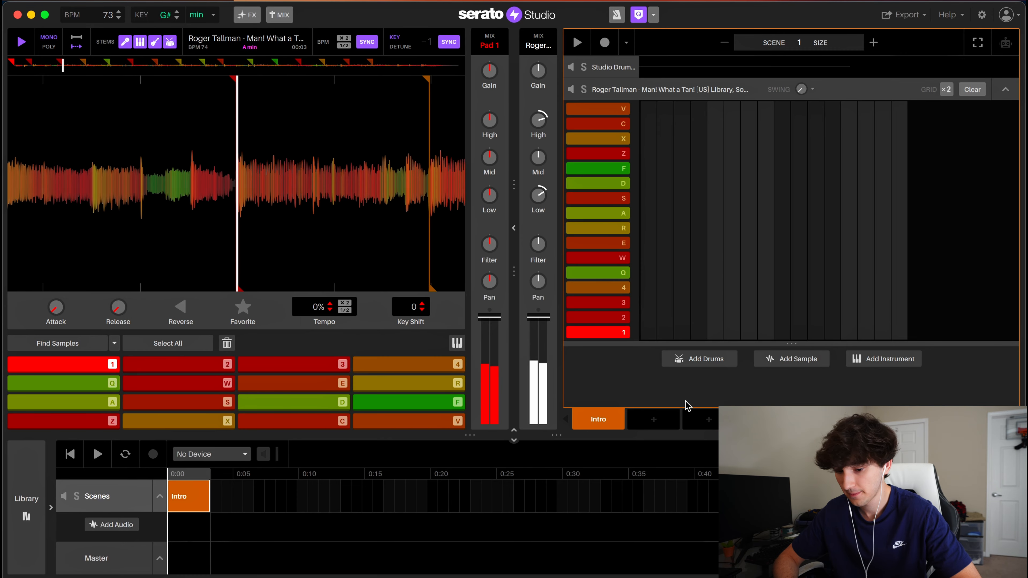
# - Align pad 1's start marker with the onset of the first note in the waveform, and audition pads 1 and 2
pyautogui.scroll(-5, 178, 230)
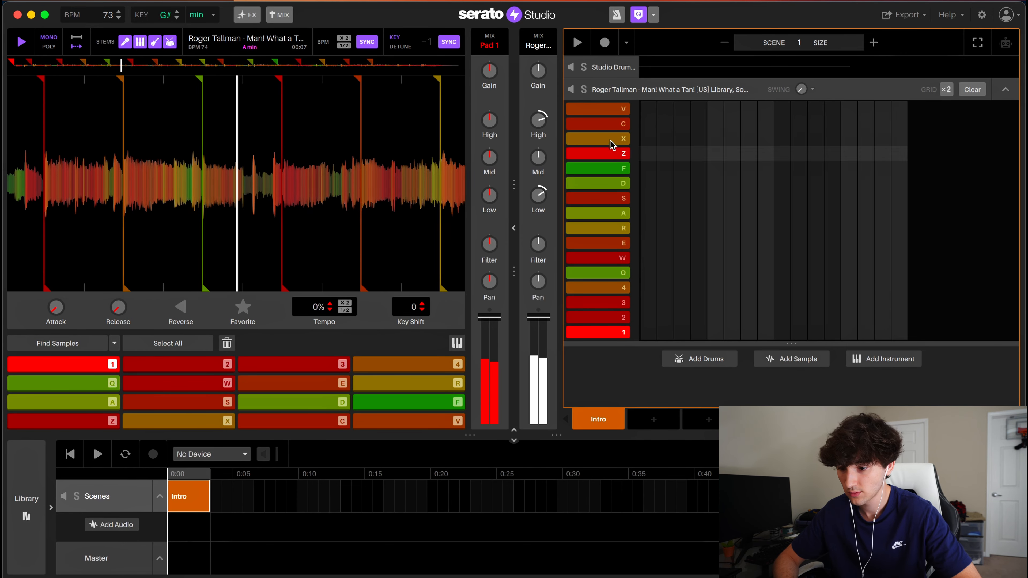
pyautogui.press('1')
pyautogui.press('1')
pyautogui.press('1')
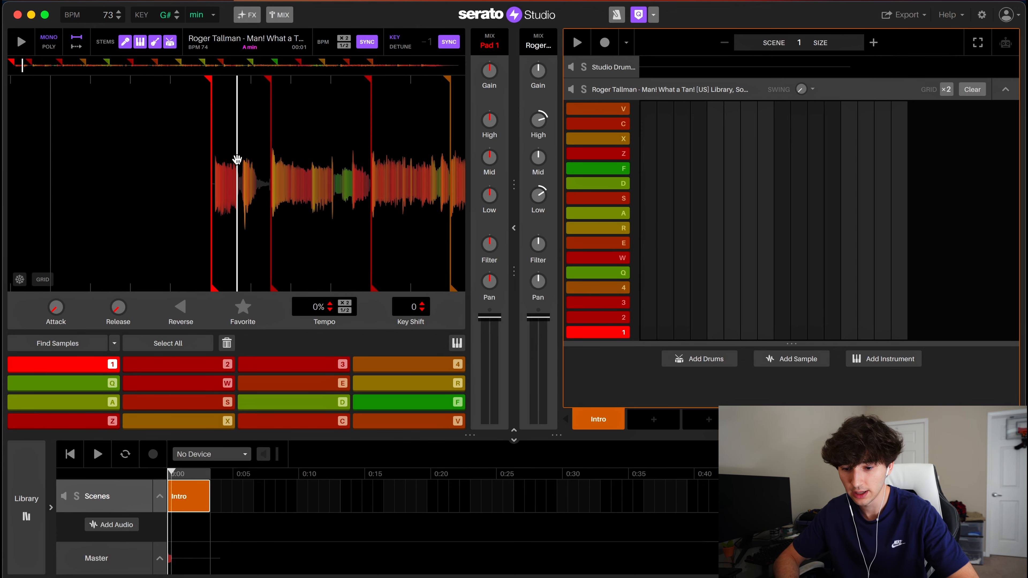
pyautogui.scroll(10, 237, 160)
pyautogui.moveTo(236, 161)
pyautogui.mouseDown()
pyautogui.moveTo(295, 187)
pyautogui.moveTo(263, 214)
pyautogui.mouseUp()
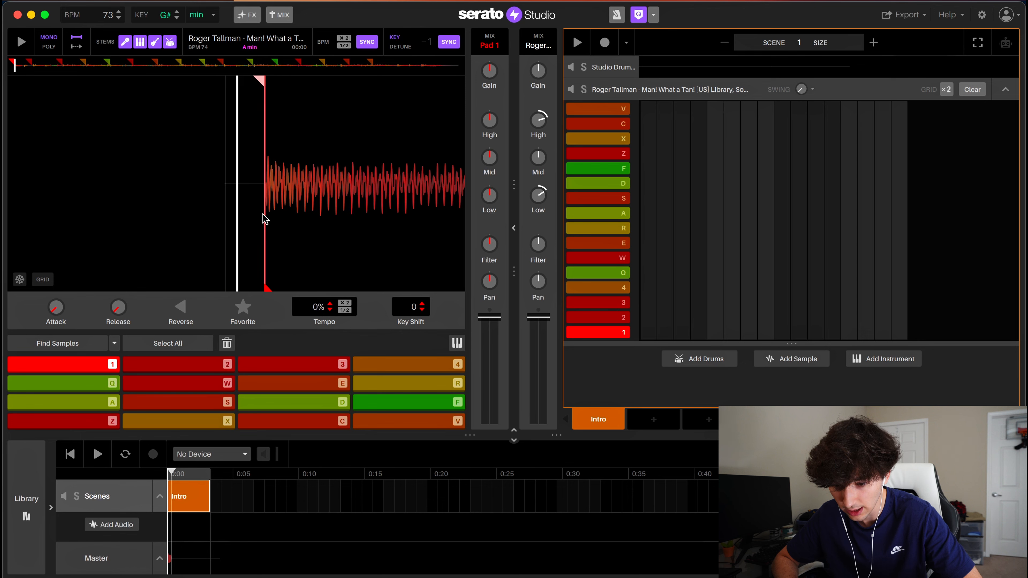
pyautogui.press('1')
pyautogui.press('2')
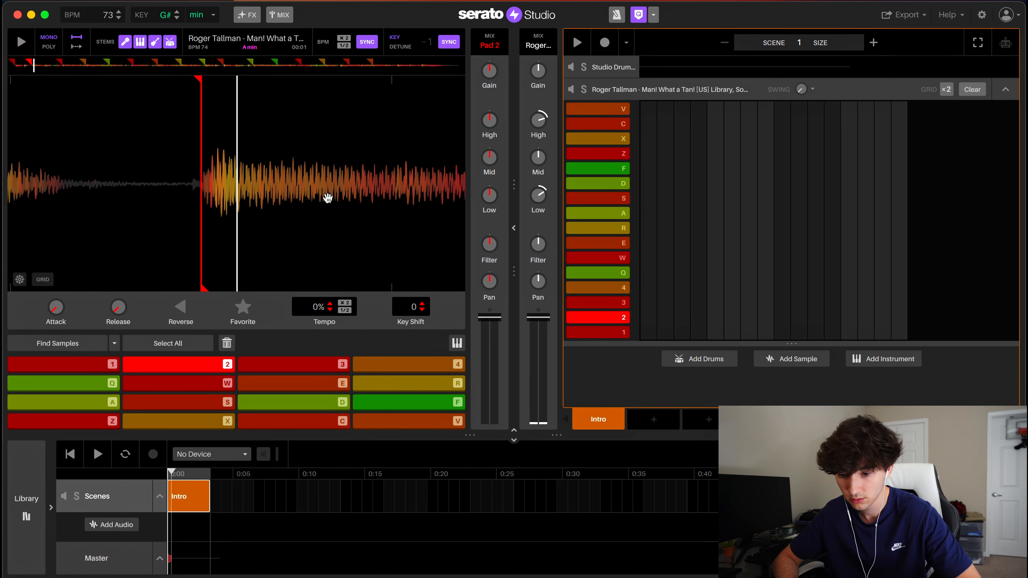
# - Audition the chops on pads E, F and D, alternating between them to find a melody
pyautogui.press('f')
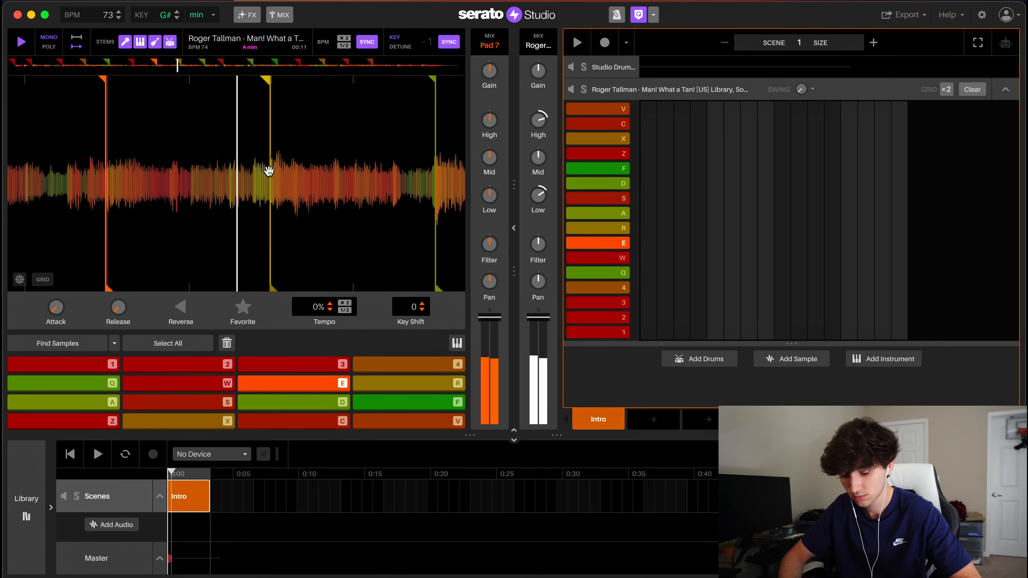
pyautogui.press('e')
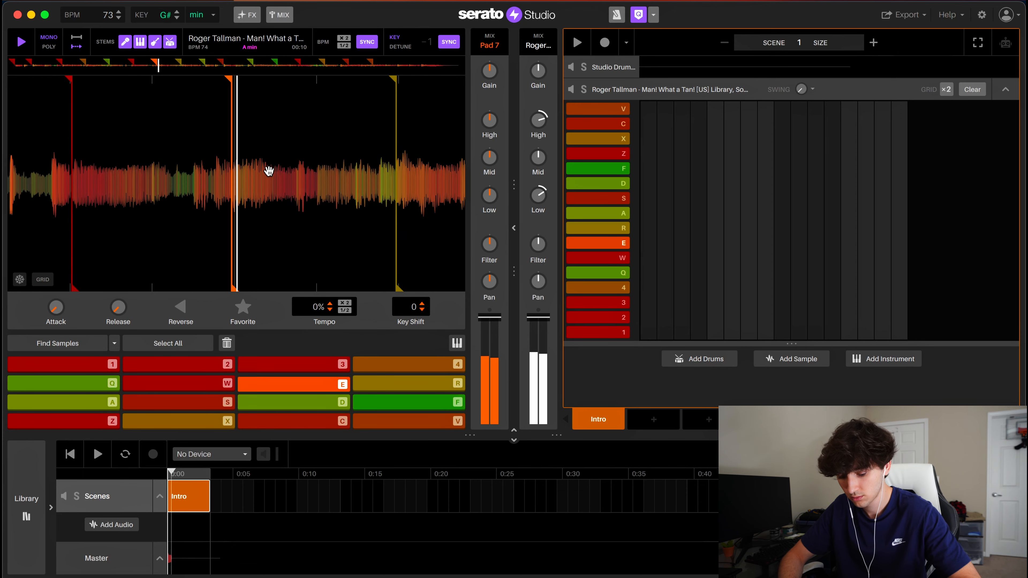
pyautogui.press('f')
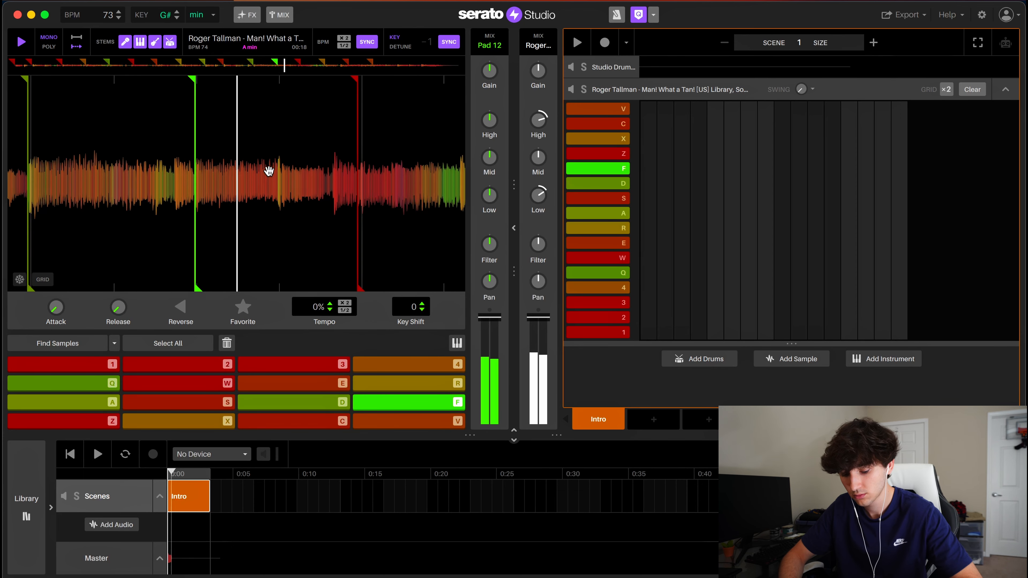
pyautogui.press('e')
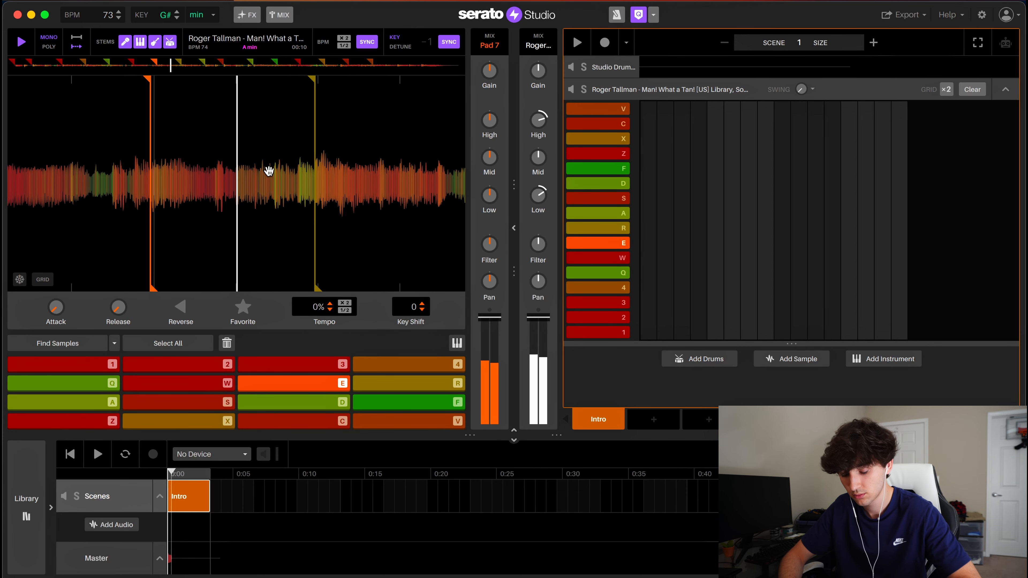
pyautogui.press('f')
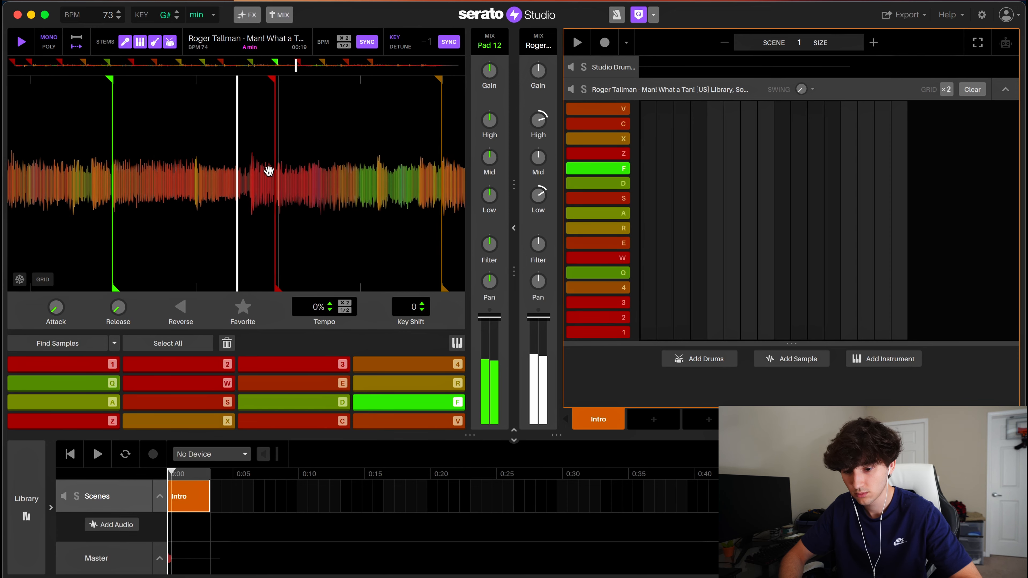
pyautogui.press('d')
pyautogui.press('f')
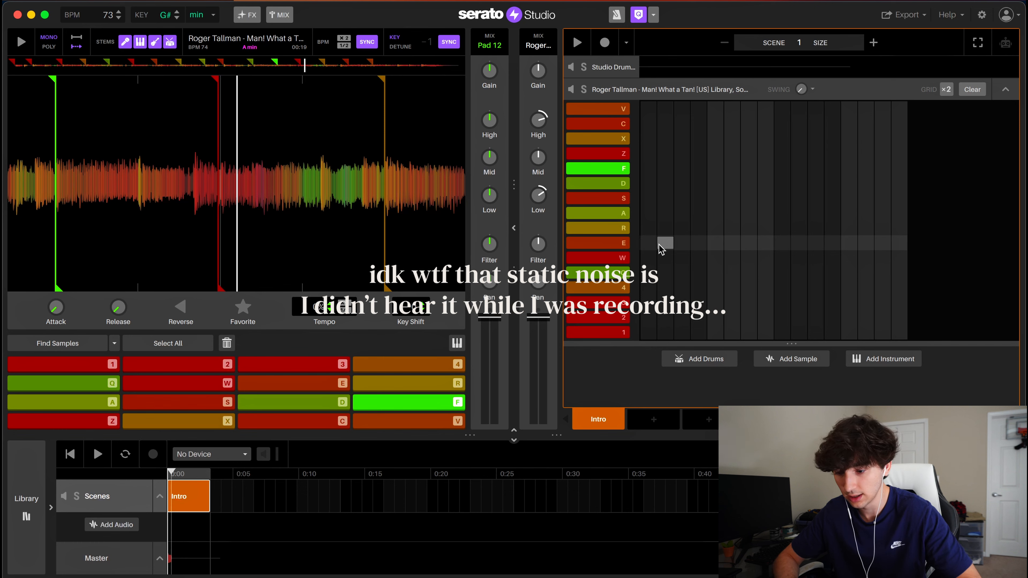
# - Audition pad E and draw an eight-step note for it across the first half of bar 1, checking playback
pyautogui.press('e')
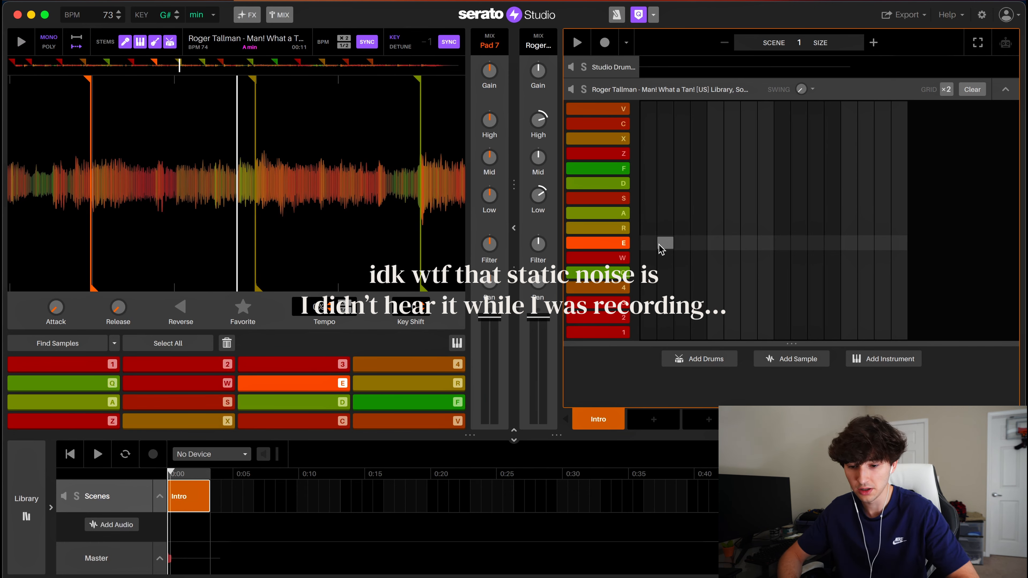
pyautogui.press('space')
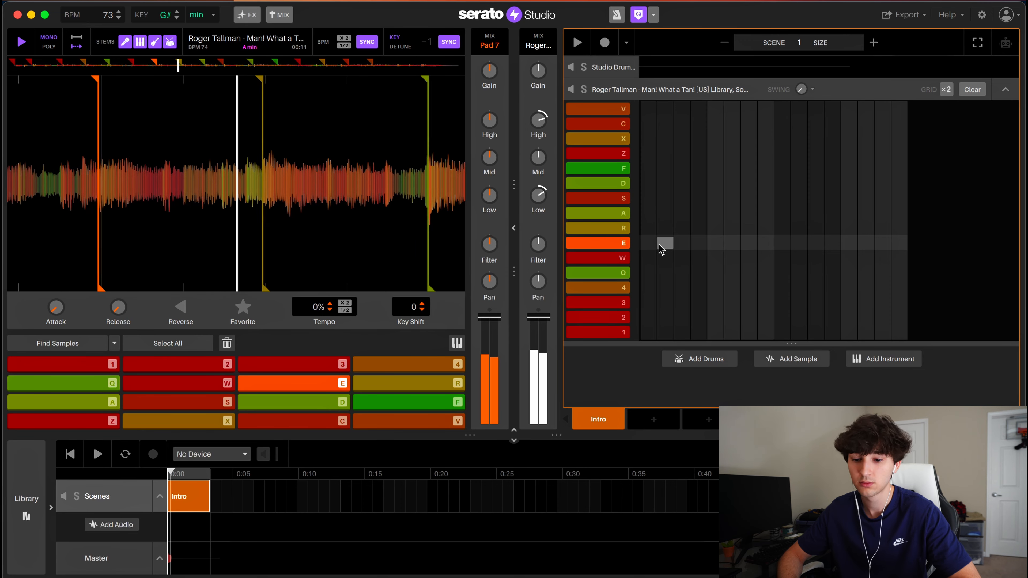
pyautogui.press('space')
pyautogui.moveTo(762, 242); pyautogui.dragTo(767, 243)
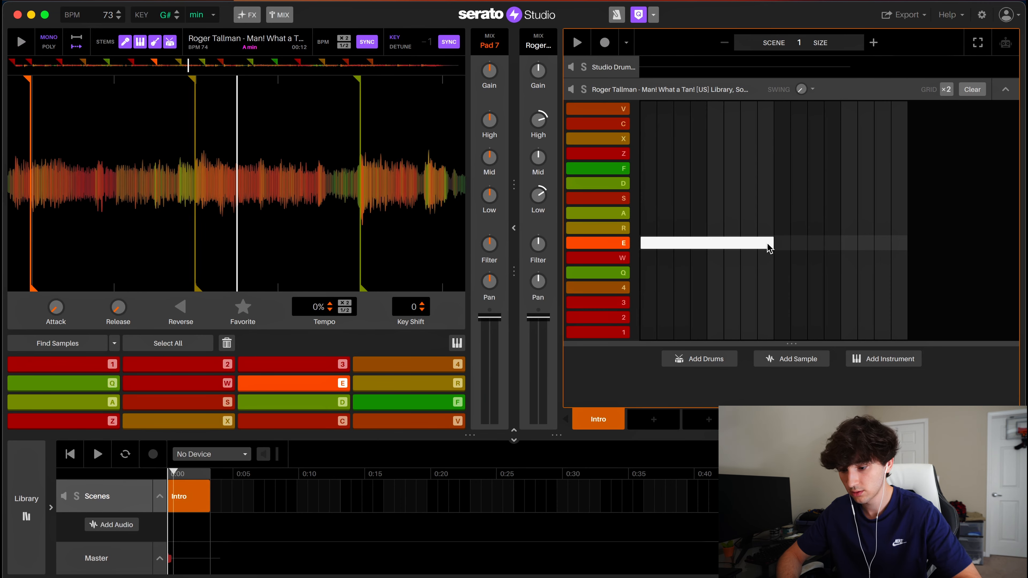
pyautogui.press('space')
pyautogui.press('space')
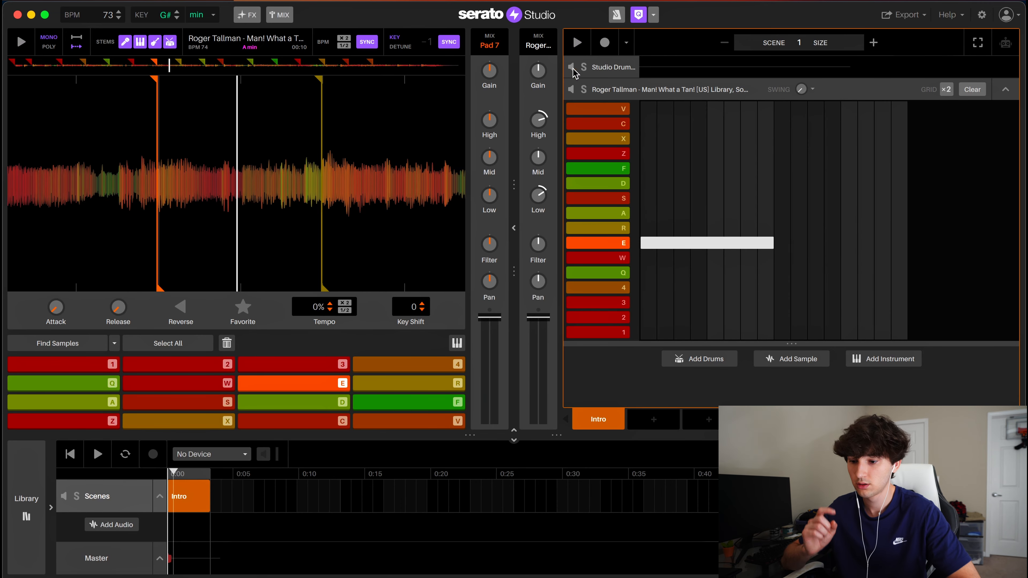
# - Turn on the metronome and play the scene to check pad E's timing
pyautogui.click(617, 15)
pyautogui.press('space')
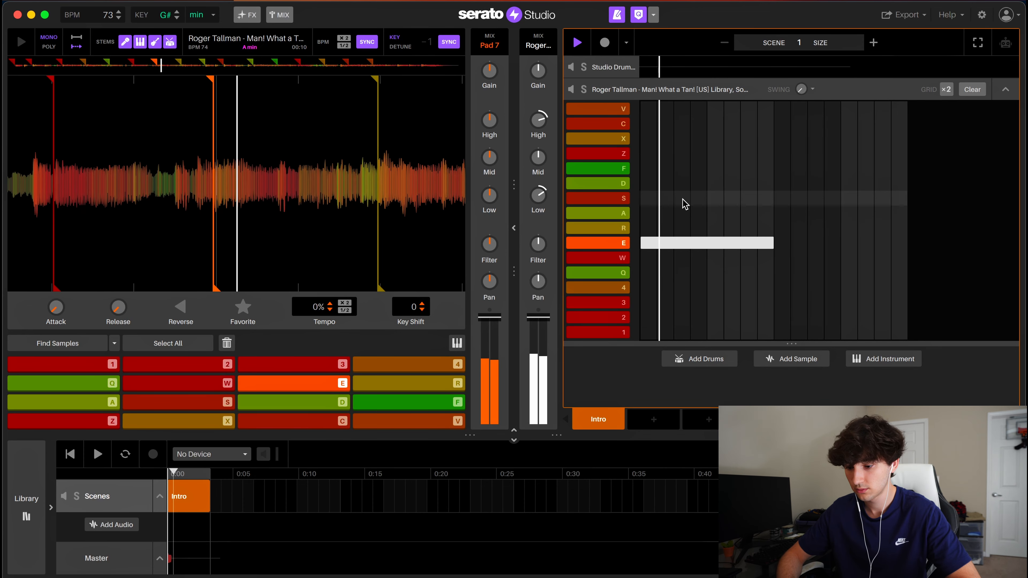
pyautogui.press('space')
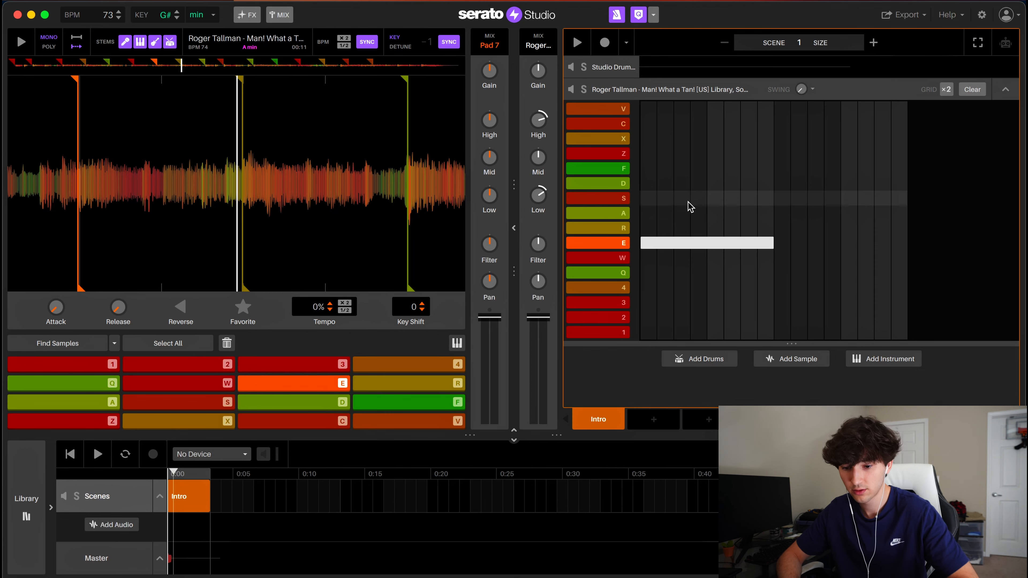
# - Add a pad F note filling the second half of bar 1 and play back the pattern
pyautogui.press('f')
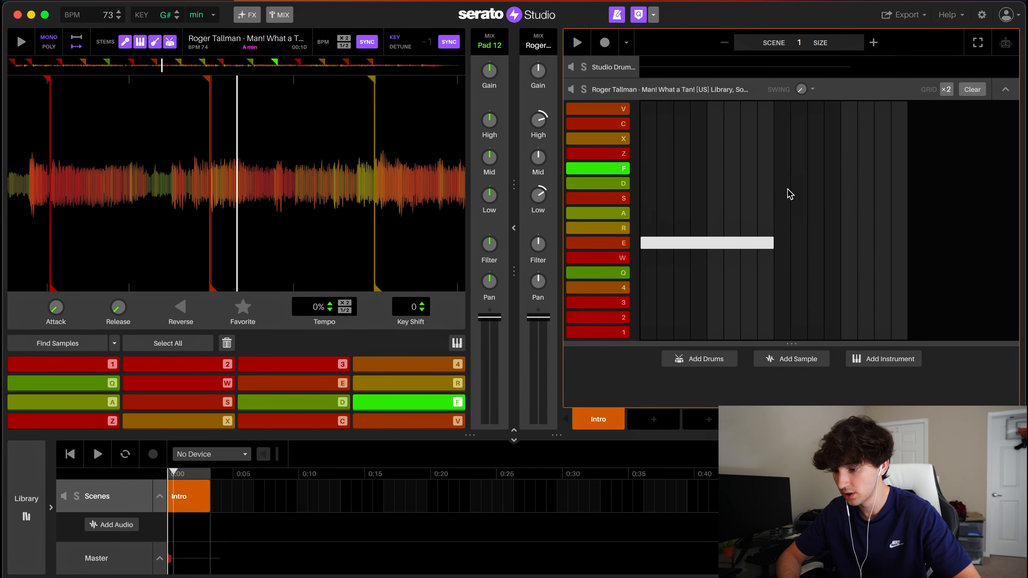
pyautogui.click(791, 168)
pyautogui.press('space')
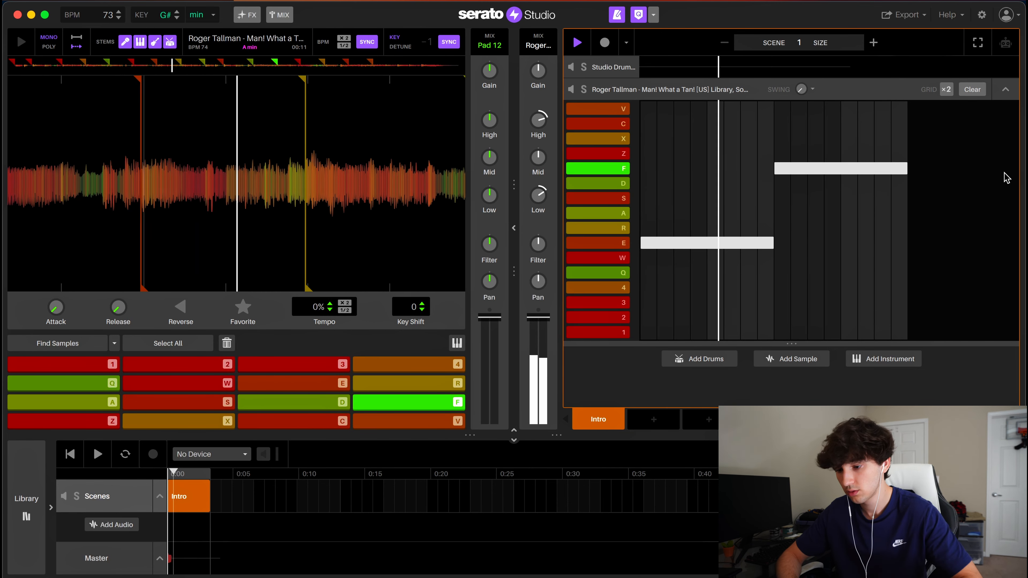
pyautogui.press('space')
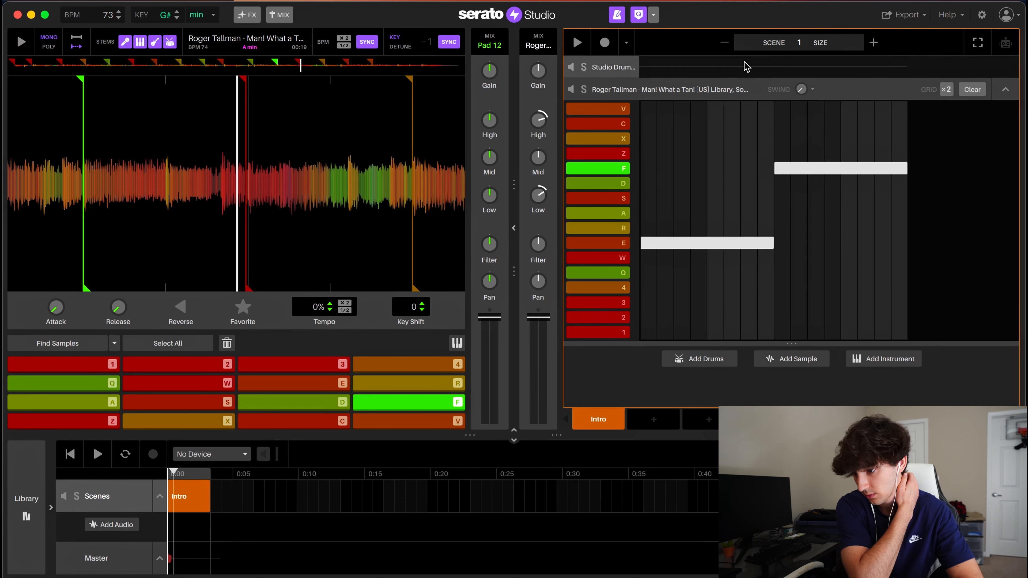
# - Extend the Intro scene to four bars and collapse the deck to widen the sequencer
pyautogui.click(872, 44)
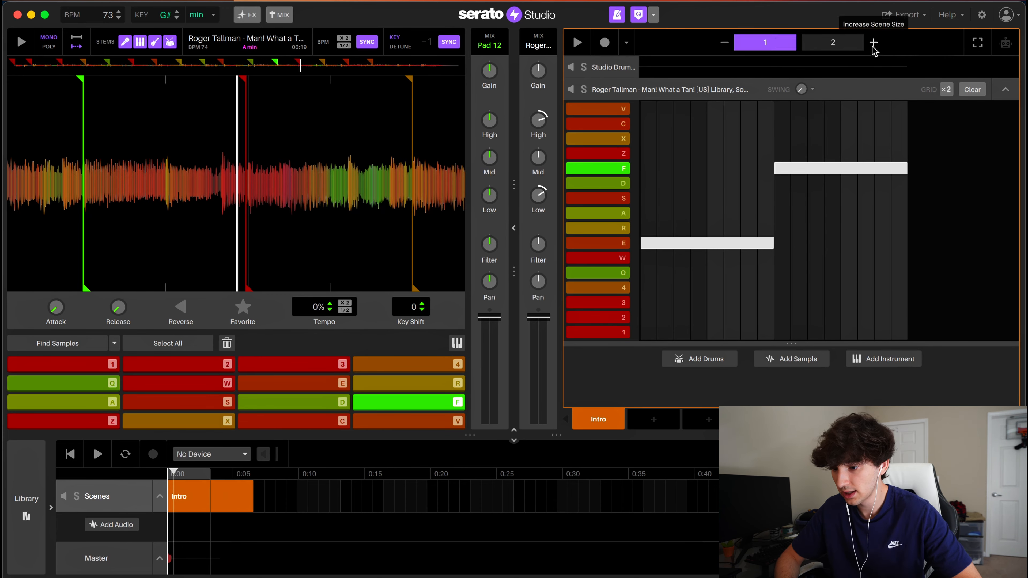
pyautogui.click(873, 45)
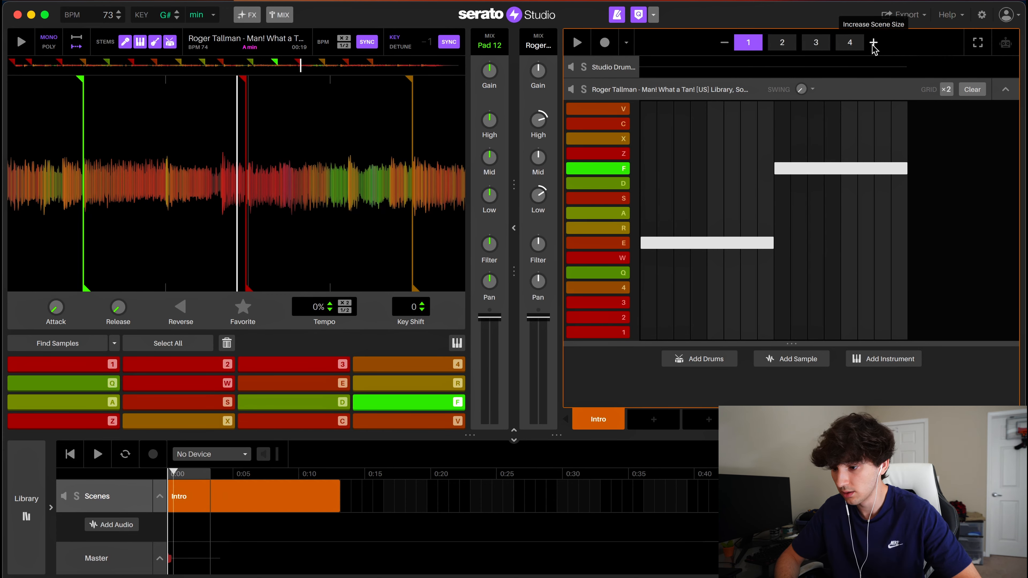
pyautogui.click(514, 227)
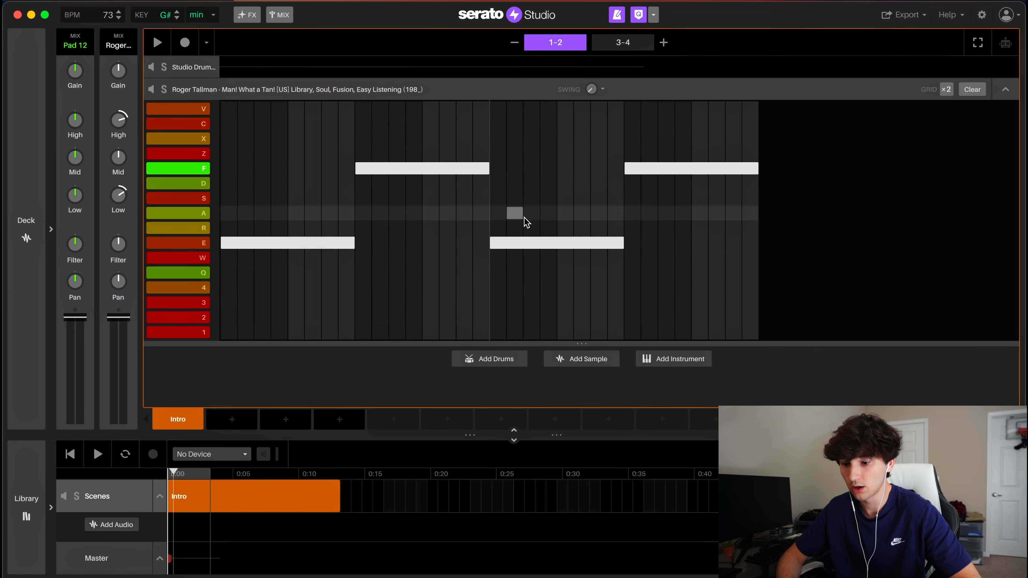
# - In bar 4, replace the pad E and F notes with a single pad D note spanning the whole bar
pyautogui.click(627, 42)
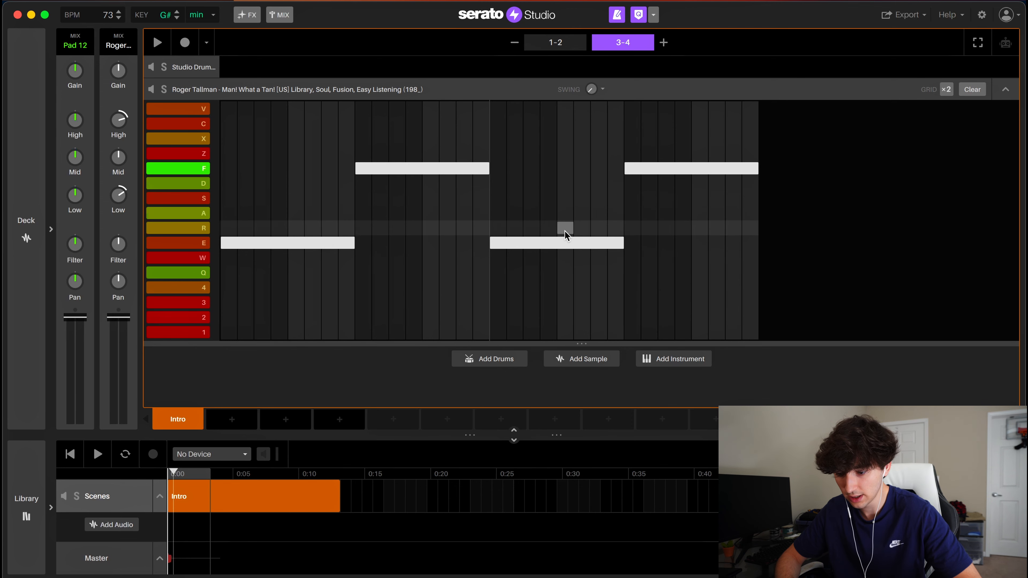
pyautogui.click(565, 243)
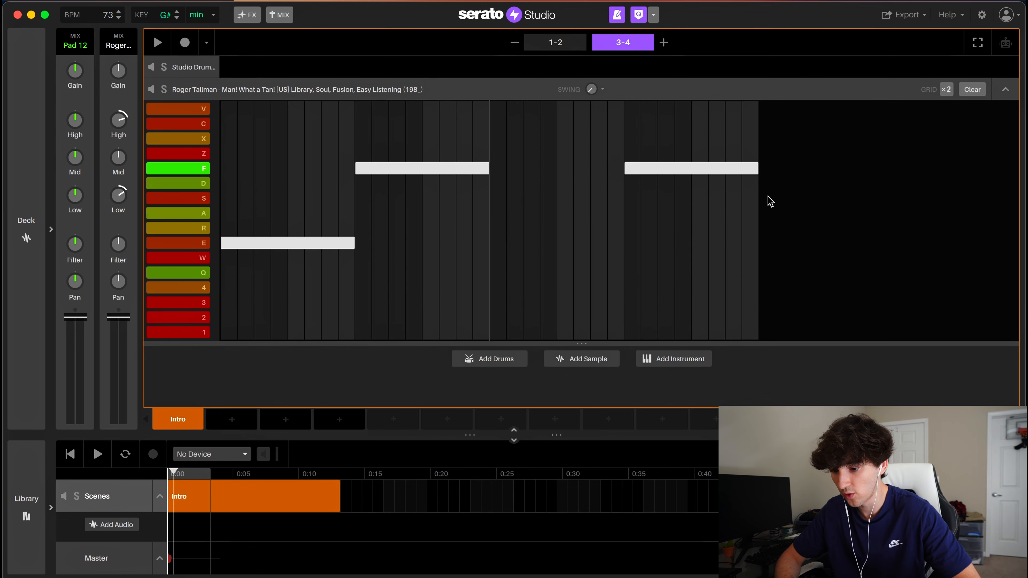
pyautogui.moveTo(499, 185); pyautogui.dragTo(622, 189)
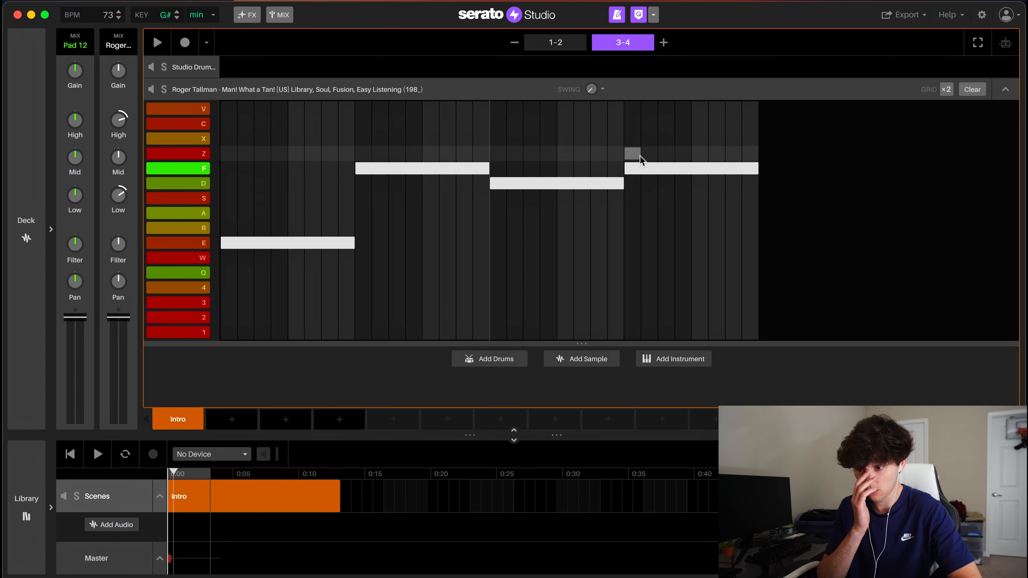
pyautogui.click(632, 169)
pyautogui.click(491, 184)
pyautogui.moveTo(493, 185); pyautogui.dragTo(754, 186)
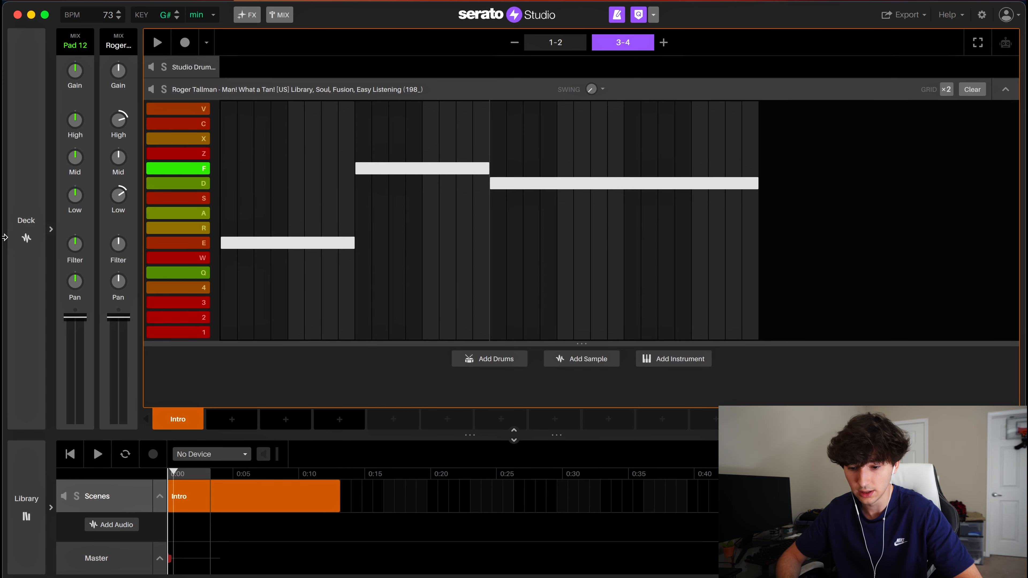
# - Reopen the sample deck and audition the chops on pads D and F
pyautogui.click(189, 186)
pyautogui.click(27, 227)
pyautogui.press('space')
pyautogui.press('space')
pyautogui.press('d')
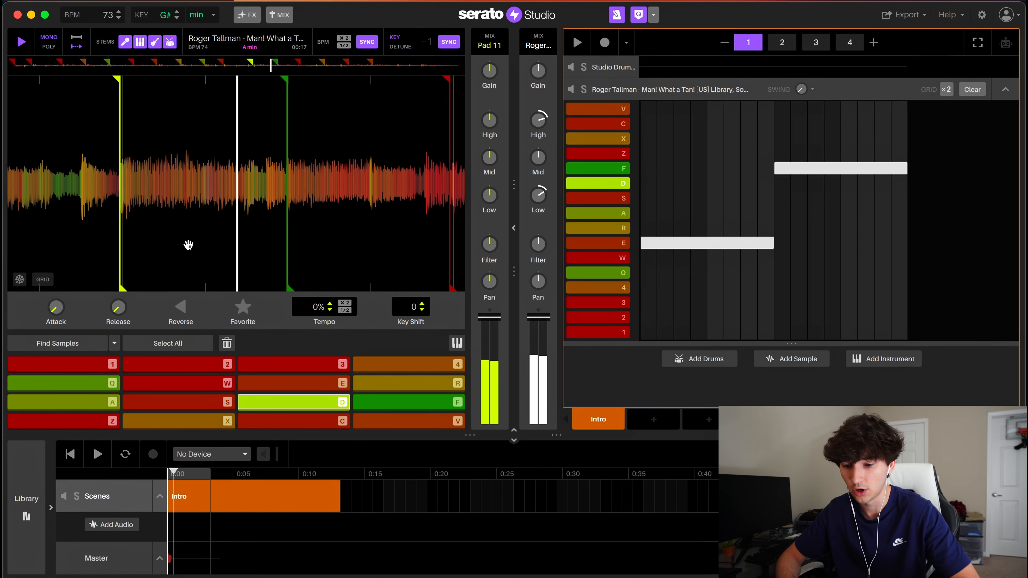
pyautogui.press('f')
# - Play the scene with the deck collapsed and compare the note patterns of bars 1-2 and 3-4
pyautogui.click(514, 228)
pyautogui.press('space')
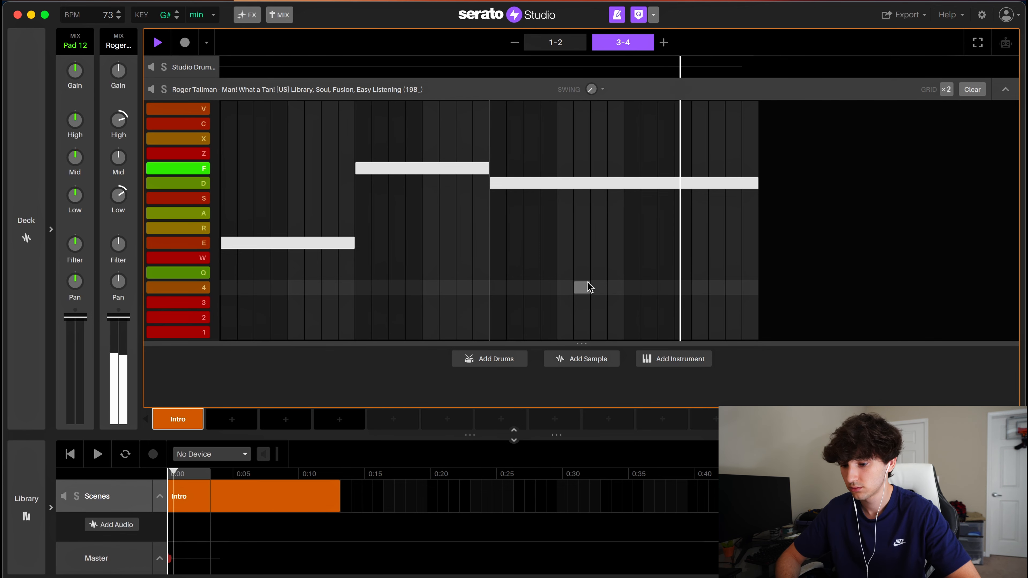
pyautogui.press('space')
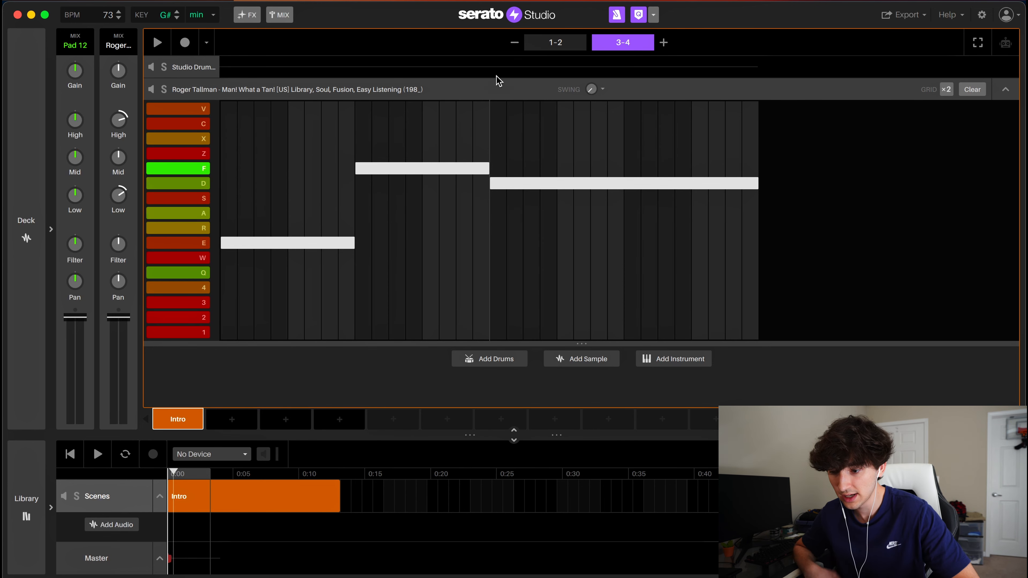
pyautogui.click(553, 40)
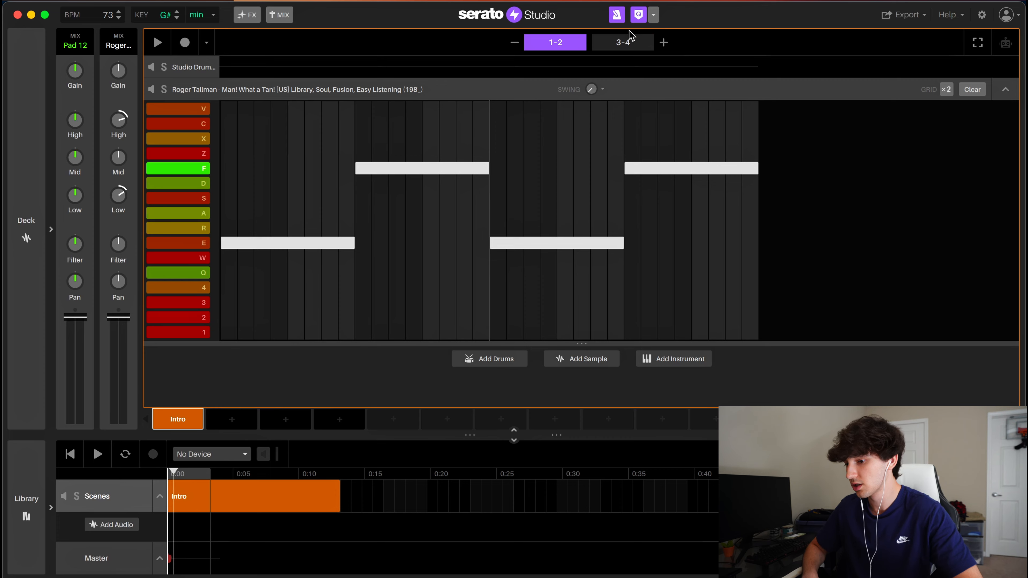
pyautogui.click(623, 41)
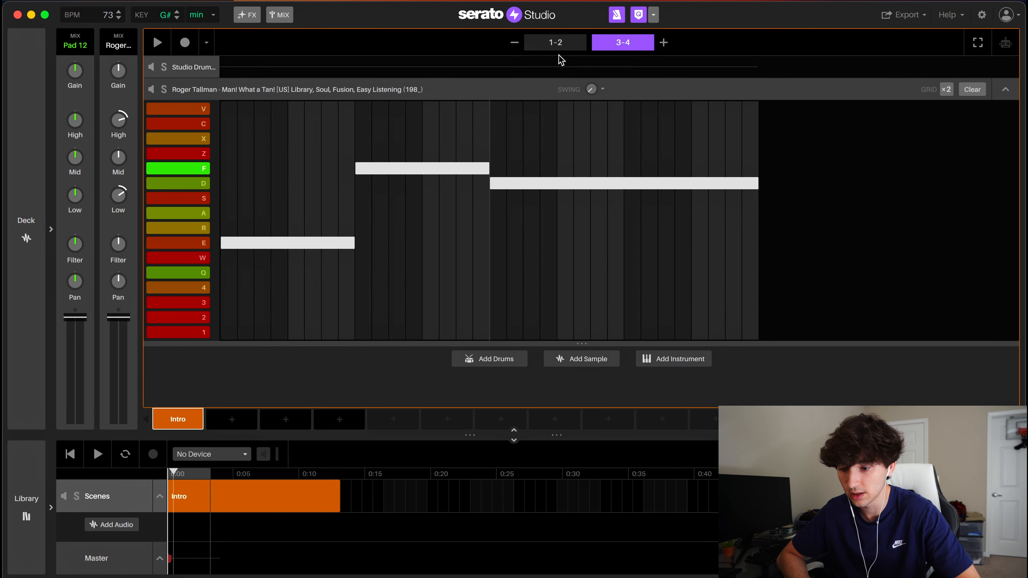
pyautogui.click(559, 45)
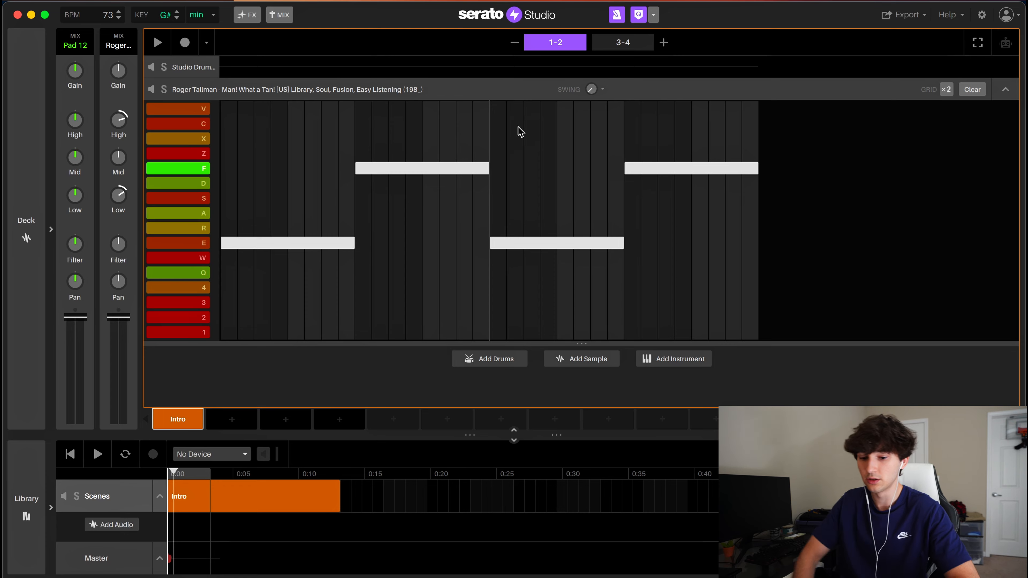
# - In the Studio Drum Kit, place a kick on step 1 and snares on steps 5 and 13 of bar 1, checking playback
pyautogui.click(26, 174)
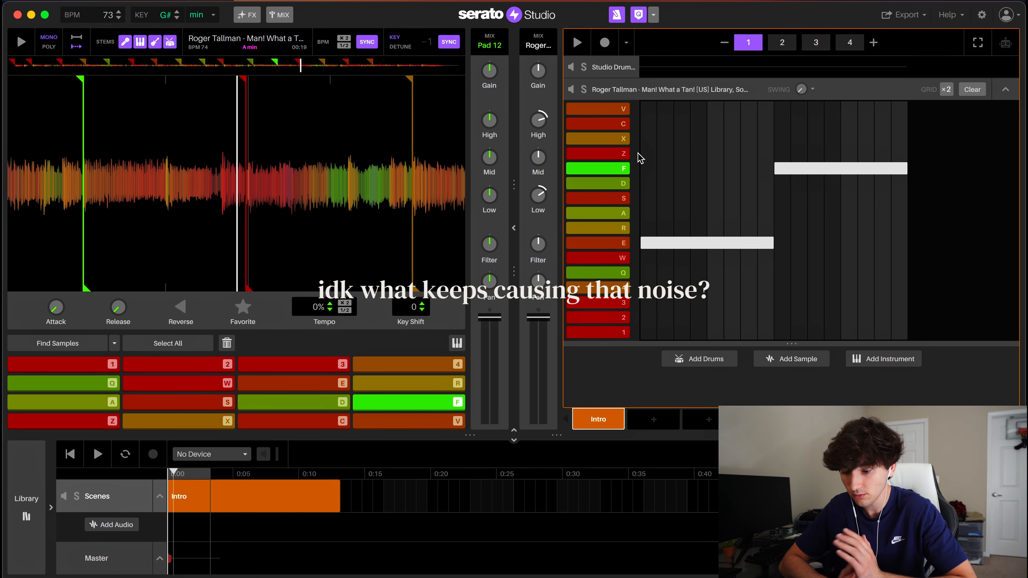
pyautogui.click(614, 67)
pyautogui.click(648, 311)
pyautogui.click(715, 296)
pyautogui.press('space')
pyautogui.click(850, 295)
pyautogui.press('space')
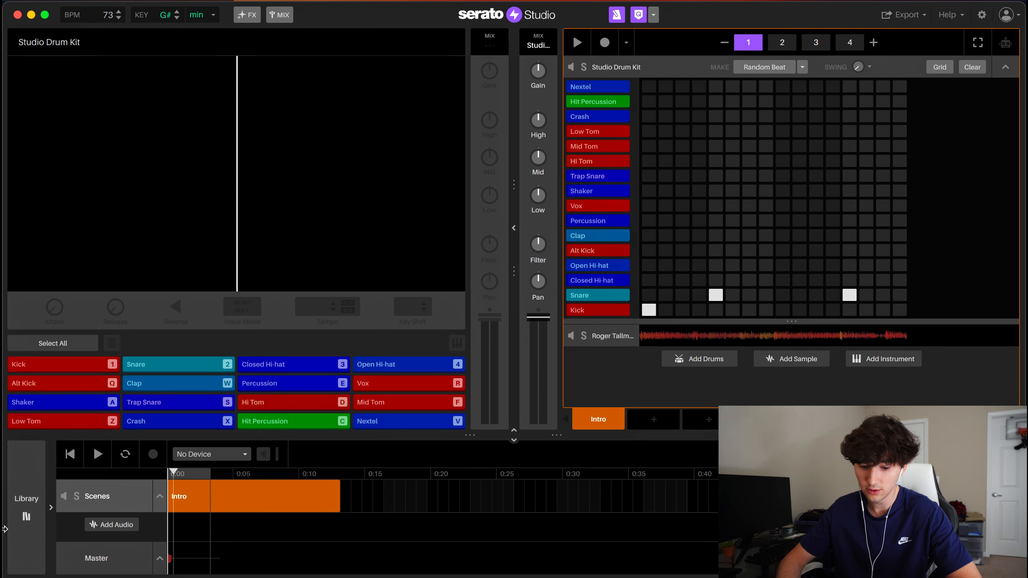
# - Open the Drums library and browse the available one-shots and drum kits
pyautogui.click(21, 514)
pyautogui.click(41, 506)
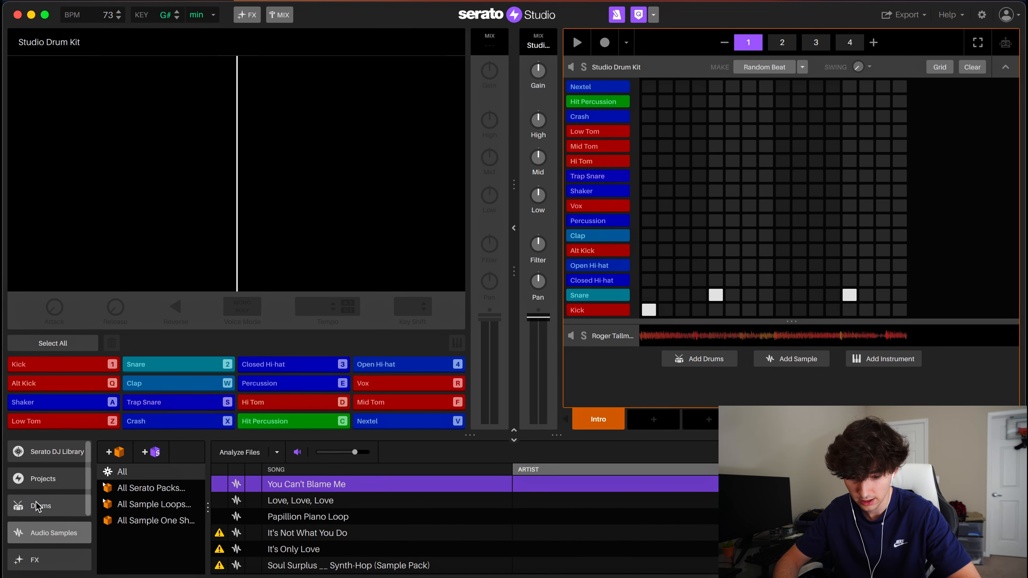
pyautogui.scroll(-10, 279, 523)
pyautogui.scroll(-10, 374, 533)
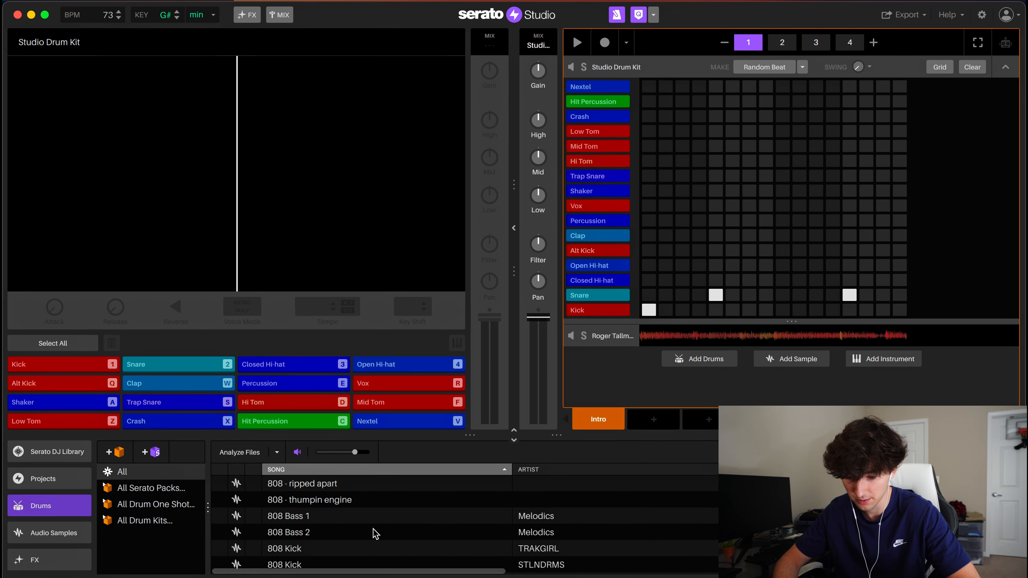
pyautogui.scroll(-10, 460, 537)
pyautogui.scroll(5, 457, 535)
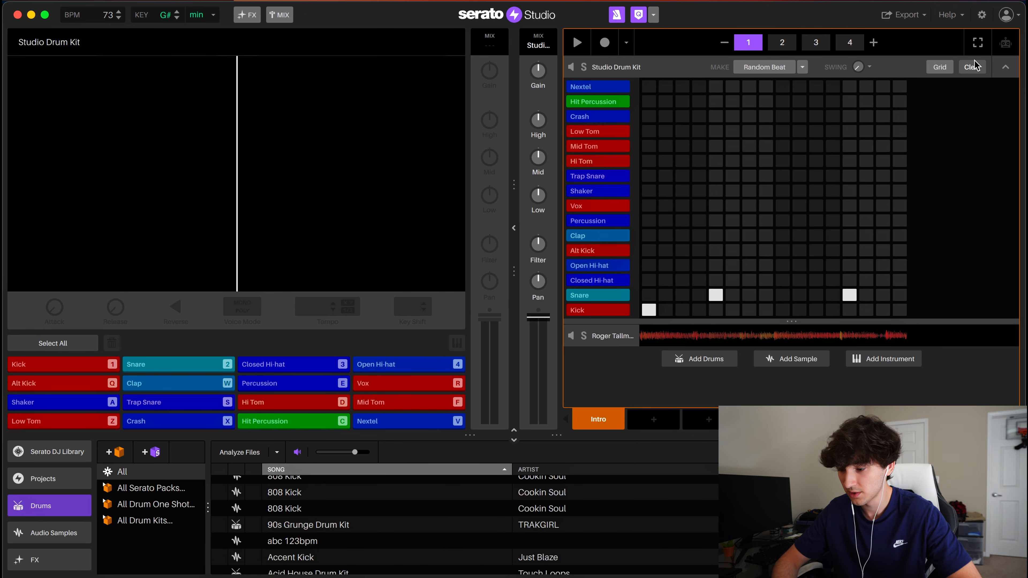
# - Clear the Studio Drum Kit pattern and audition the kit's kick and snare
pyautogui.click(999, 507)
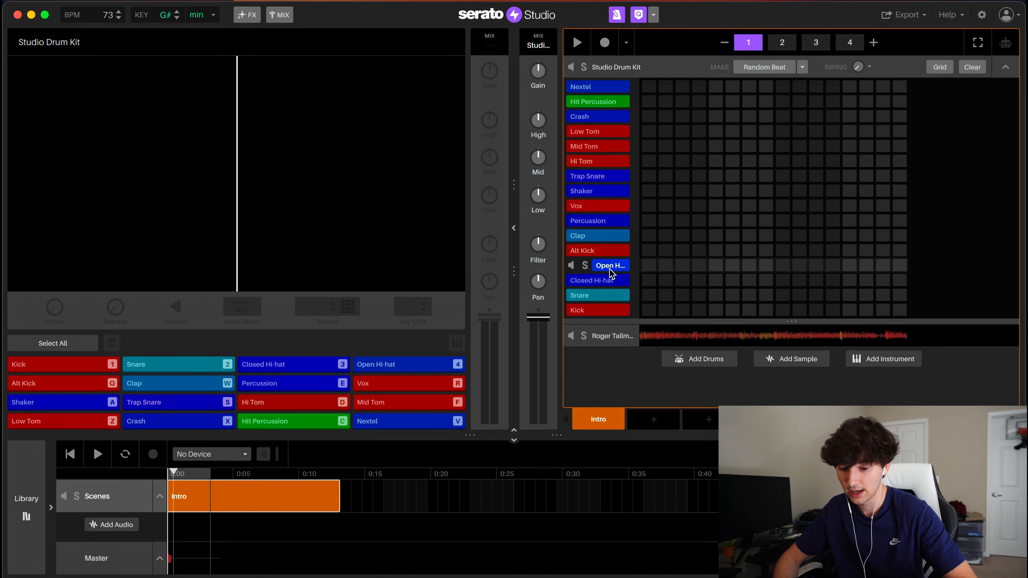
pyautogui.press('1')
pyautogui.press('2')
pyautogui.press('2')
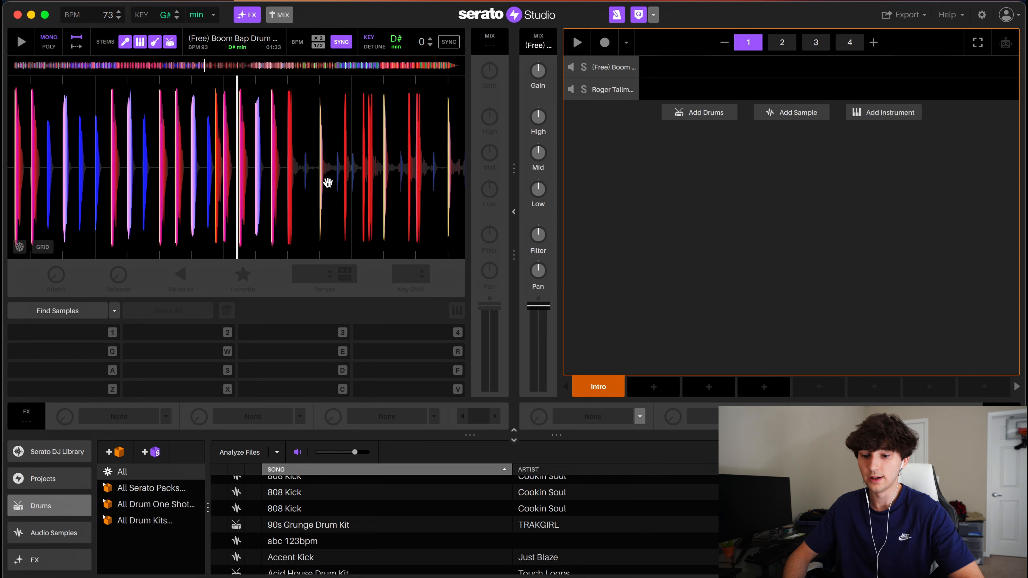
pyautogui.moveTo(289, 185); pyautogui.dragTo(280, 188)
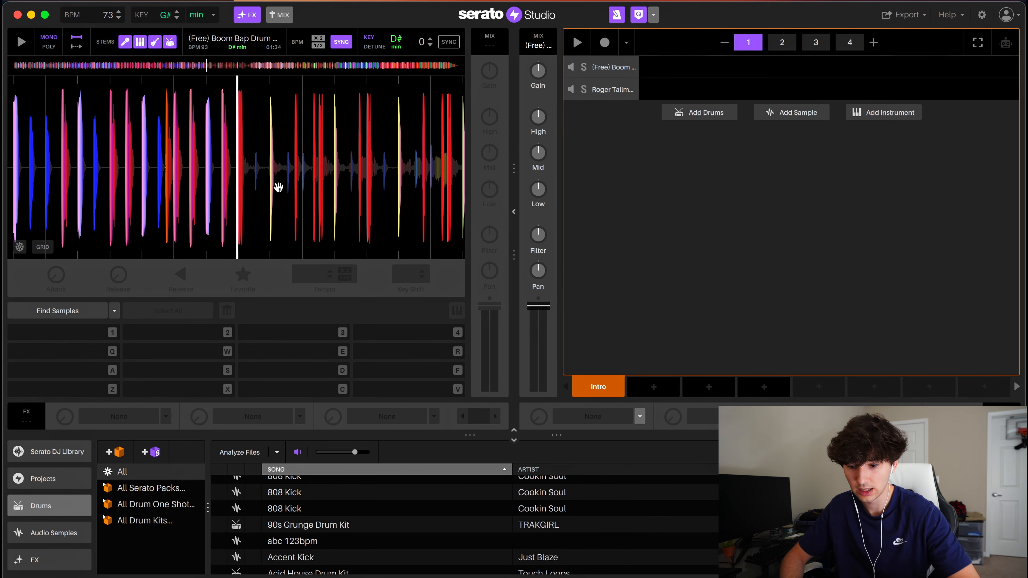
pyautogui.press('1')
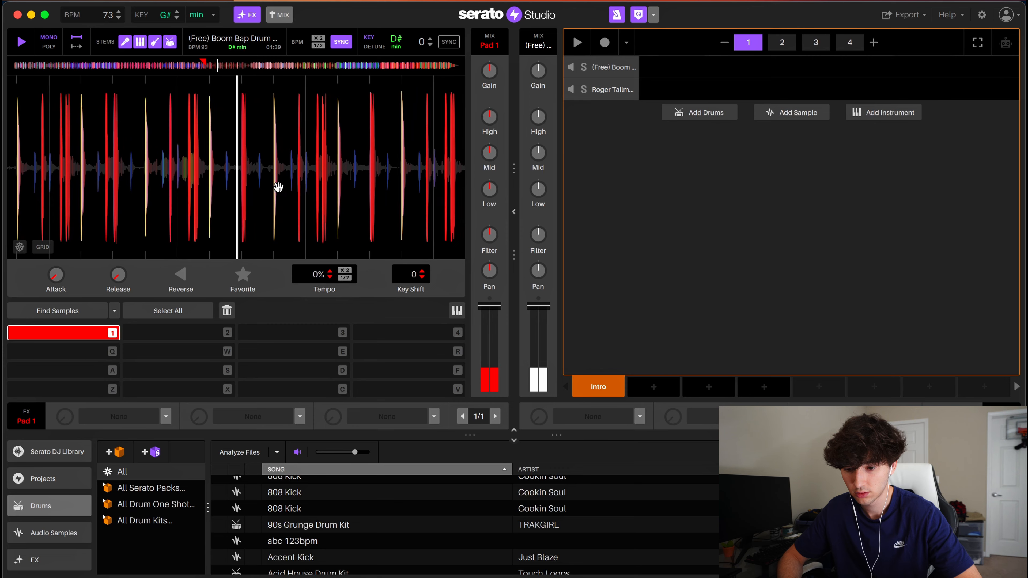
pyautogui.press('space')
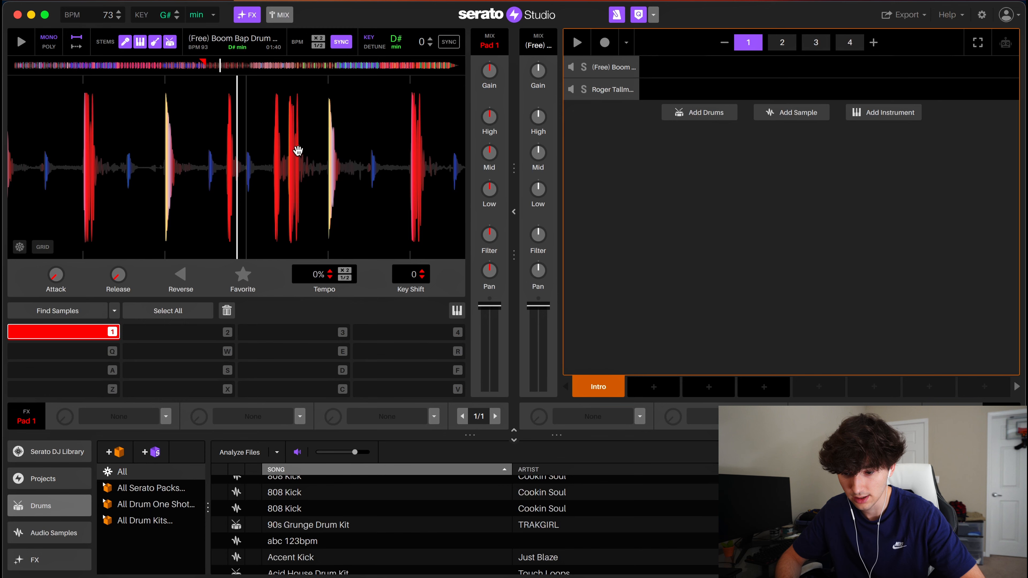
pyautogui.scroll(-3, 263, 205)
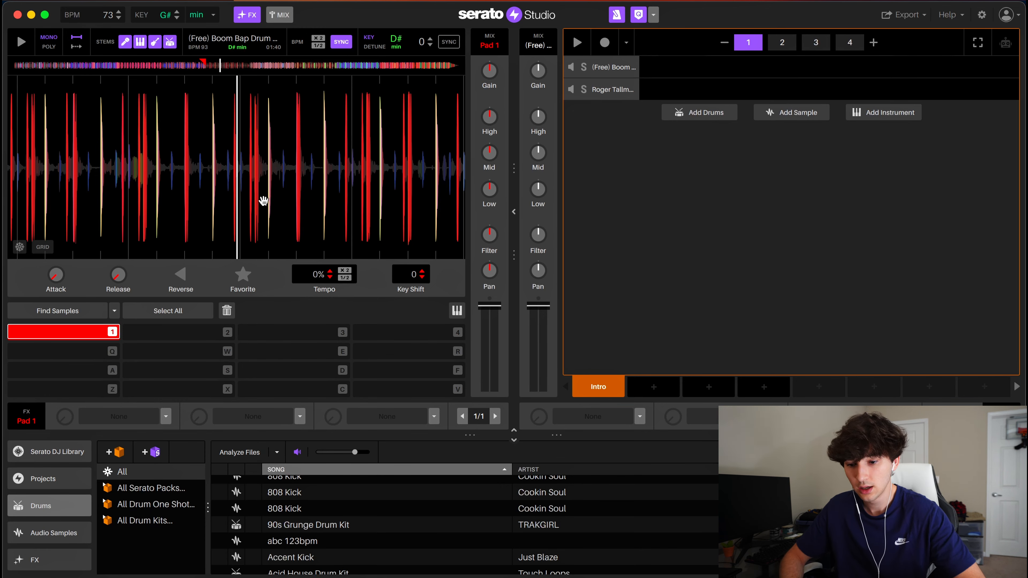
pyautogui.press('Delete')
# - Assign pad 1 to a kick at about 1:47 in the Boom Bap drum loop and audition the chop
pyautogui.moveTo(320, 182); pyautogui.dragTo(184, 165)
pyautogui.scroll(2, 269, 168)
pyautogui.moveTo(269, 167); pyautogui.dragTo(131, 153)
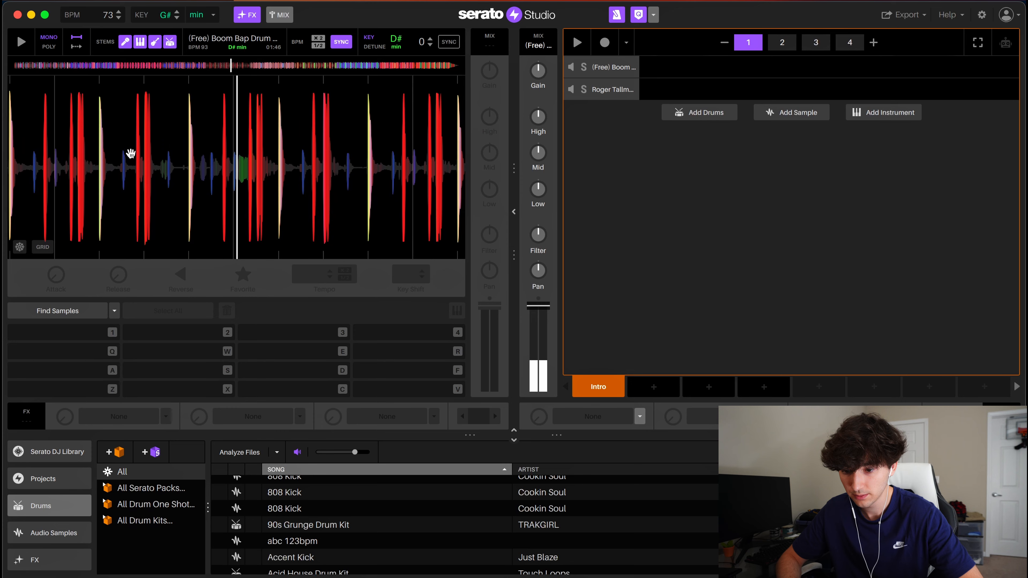
pyautogui.moveTo(273, 159); pyautogui.dragTo(188, 147)
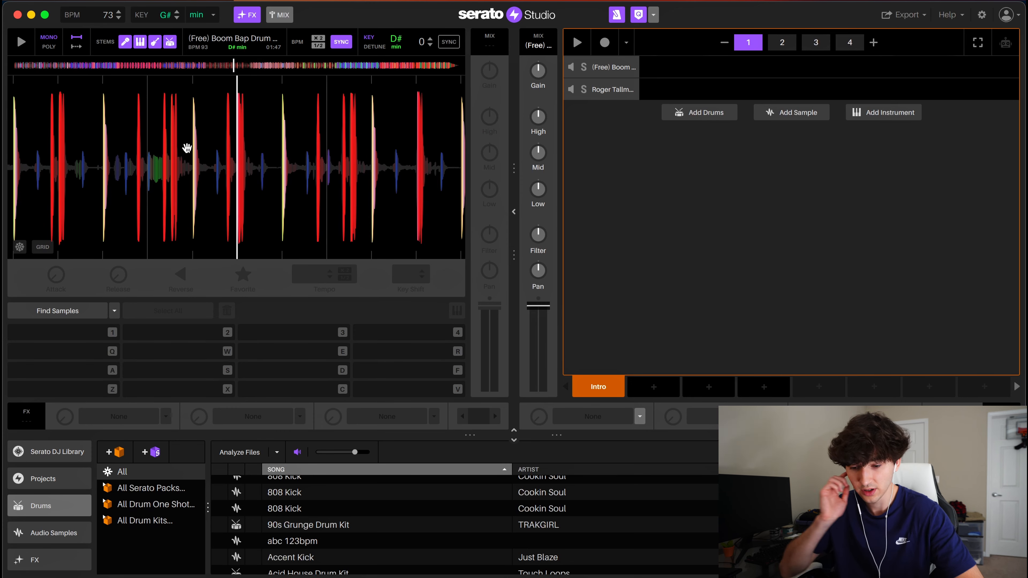
pyautogui.scroll(3, 221, 156)
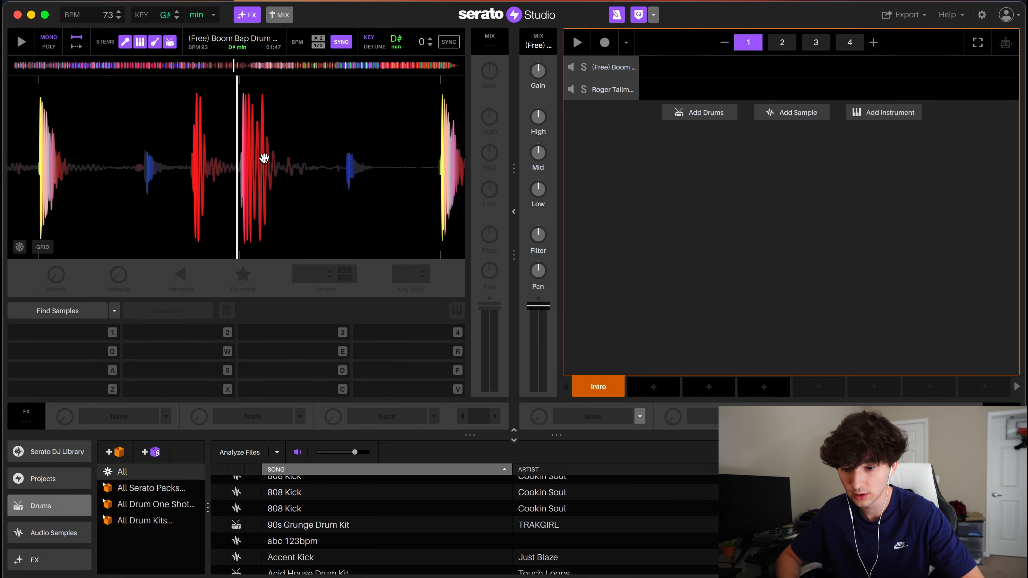
pyautogui.press('1')
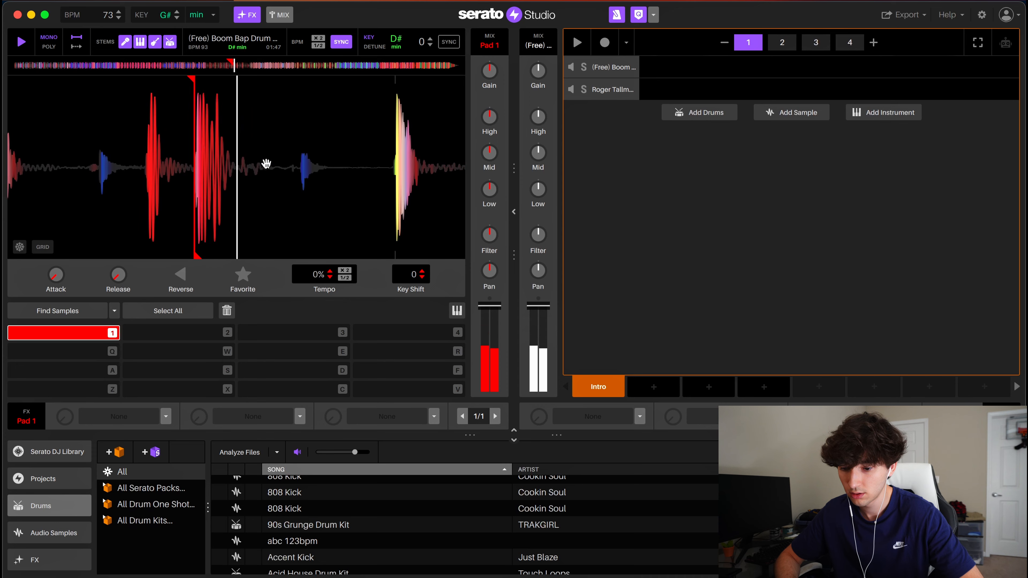
pyautogui.scroll(-3, 266, 164)
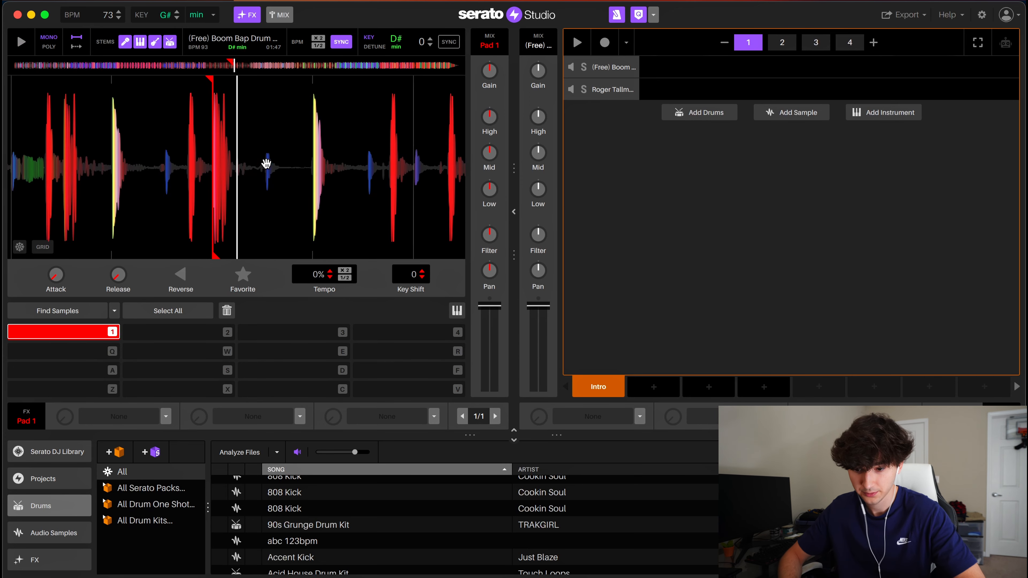
pyautogui.scroll(3, 266, 163)
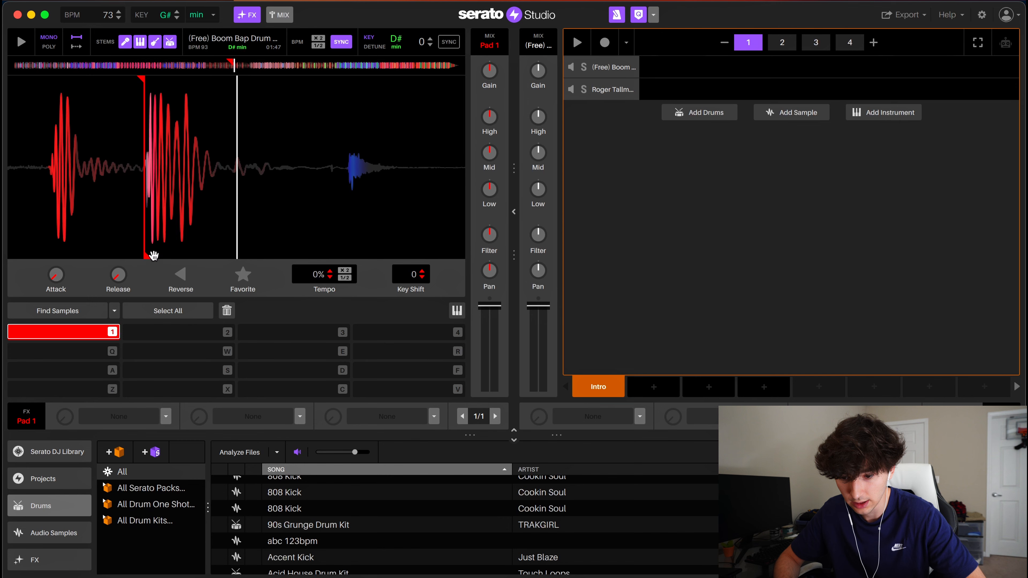
pyautogui.scroll(-2, 192, 195)
pyautogui.press('1')
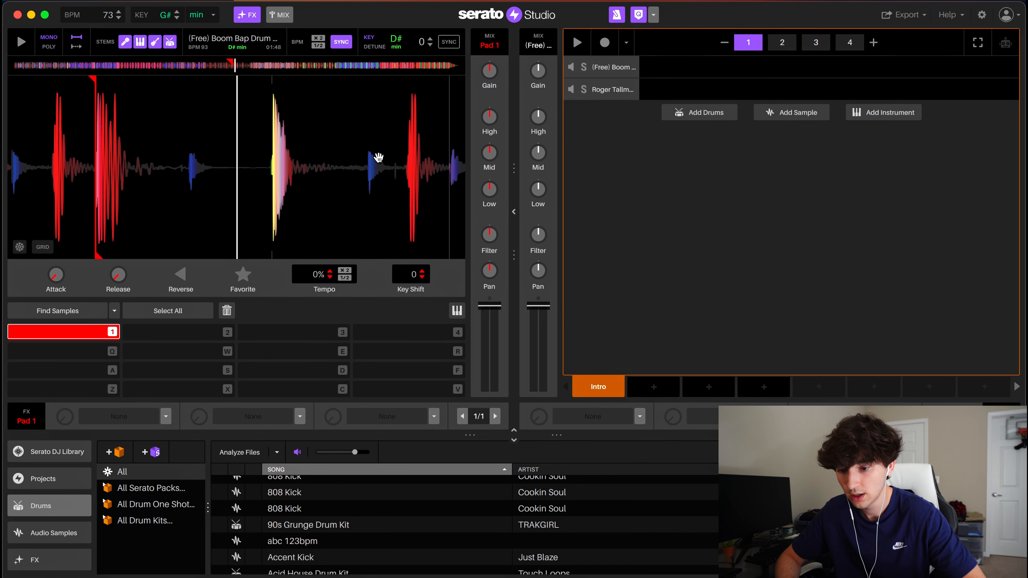
# - Try key sync on the Boom Bap drum loop while auditioning pad 1, and switch it back off
pyautogui.click(451, 44)
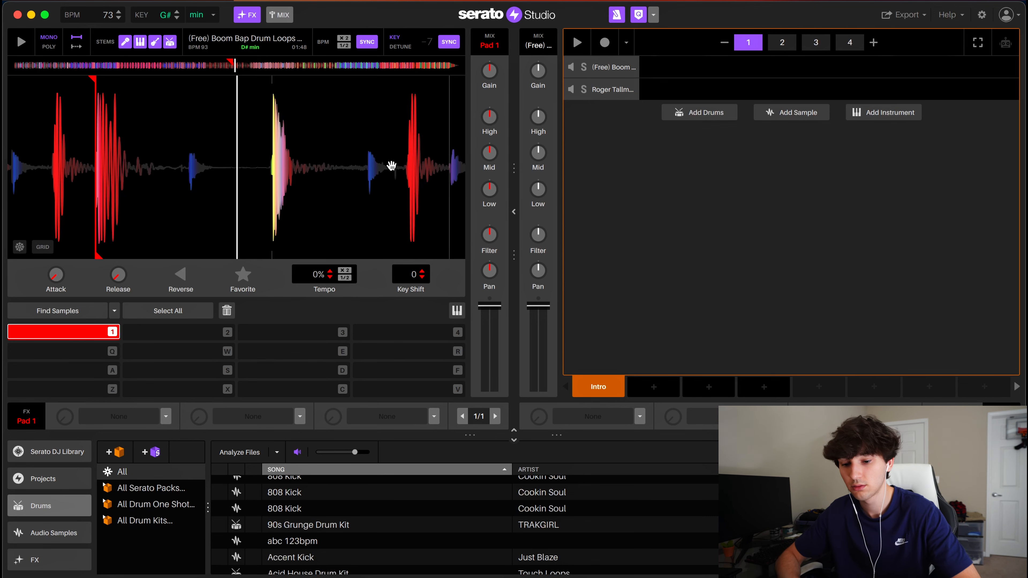
pyautogui.press('1')
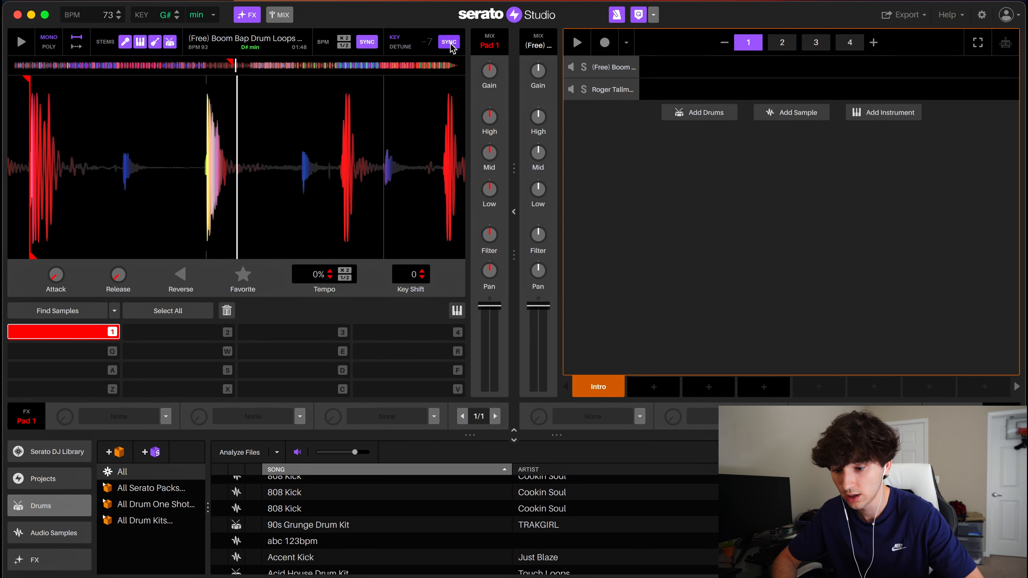
pyautogui.click(450, 45)
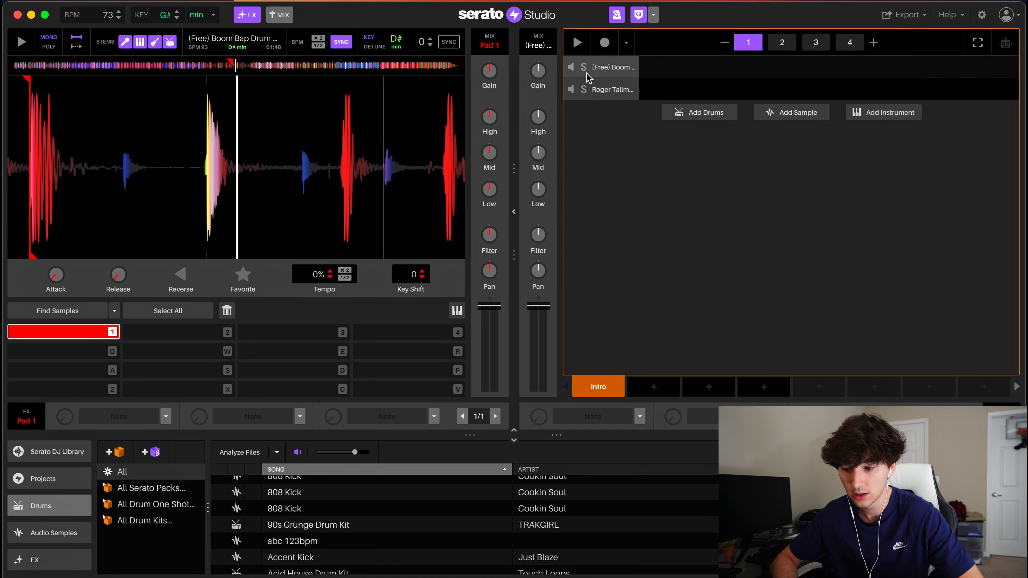
# - In the Boom Bap loop's pattern, place a pad 1 note spanning steps 1 to 4 and check playback
pyautogui.click(614, 67)
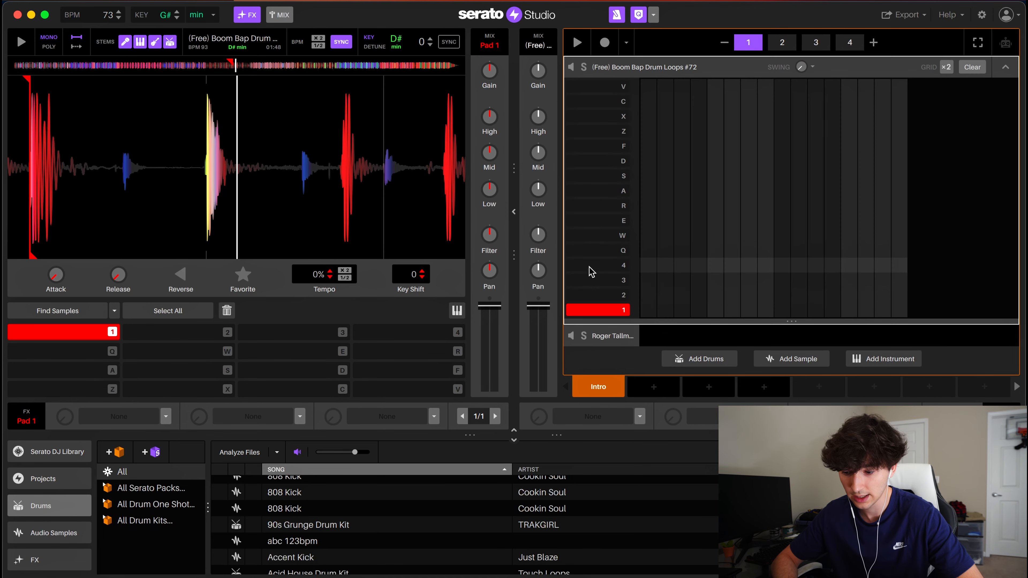
pyautogui.click(649, 311)
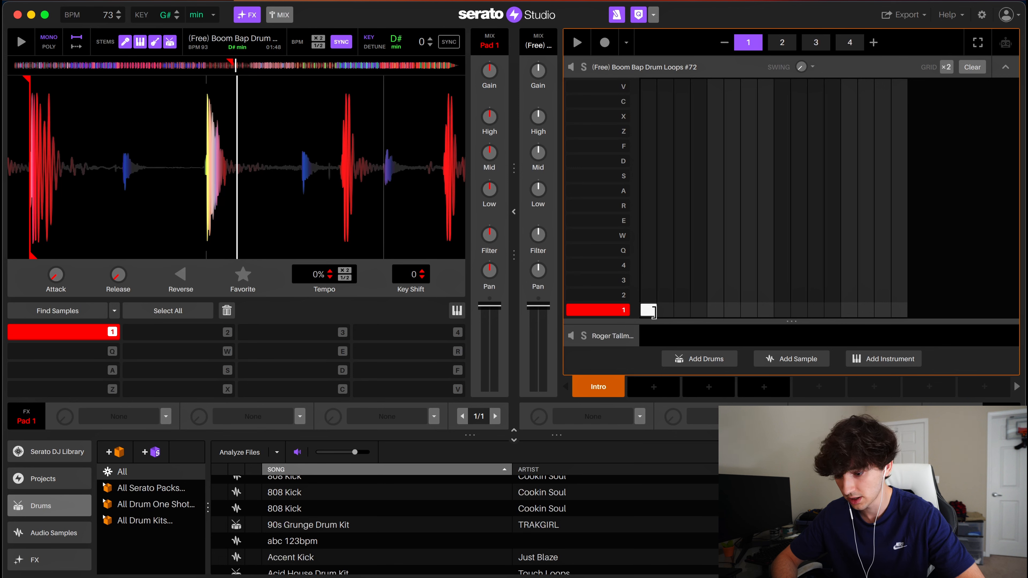
pyautogui.moveTo(654, 316); pyautogui.dragTo(708, 316)
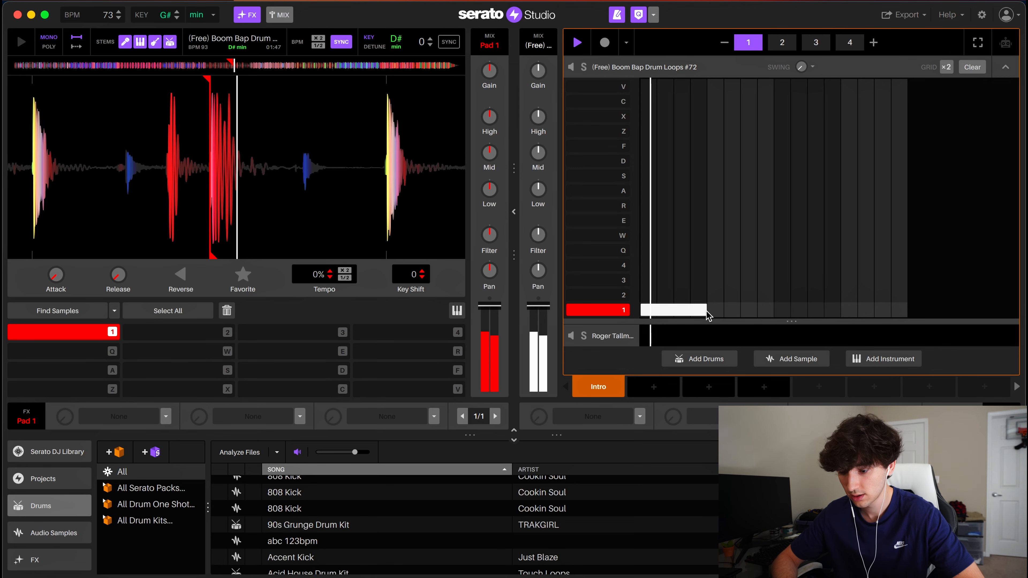
pyautogui.press('space')
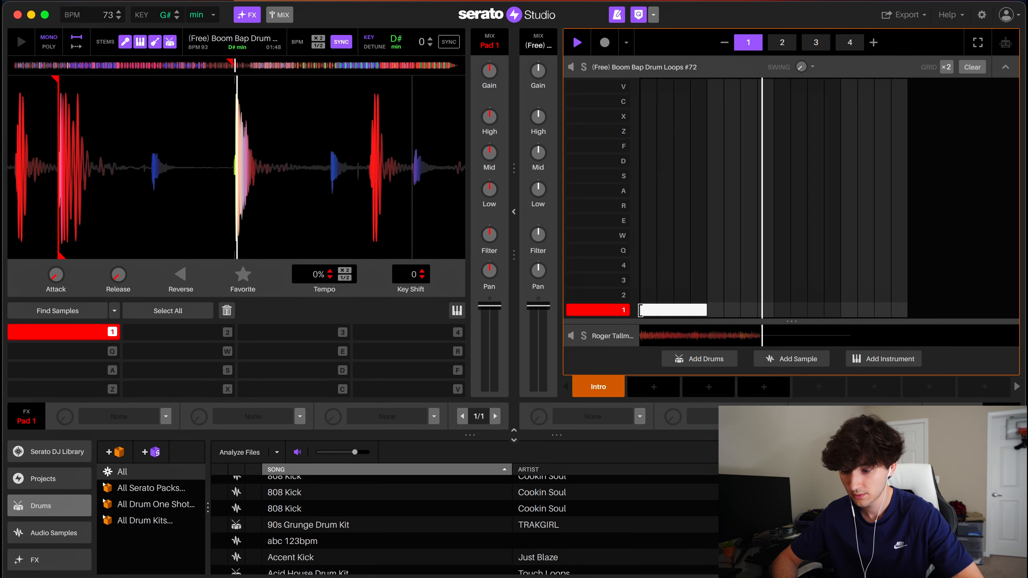
pyautogui.press('space')
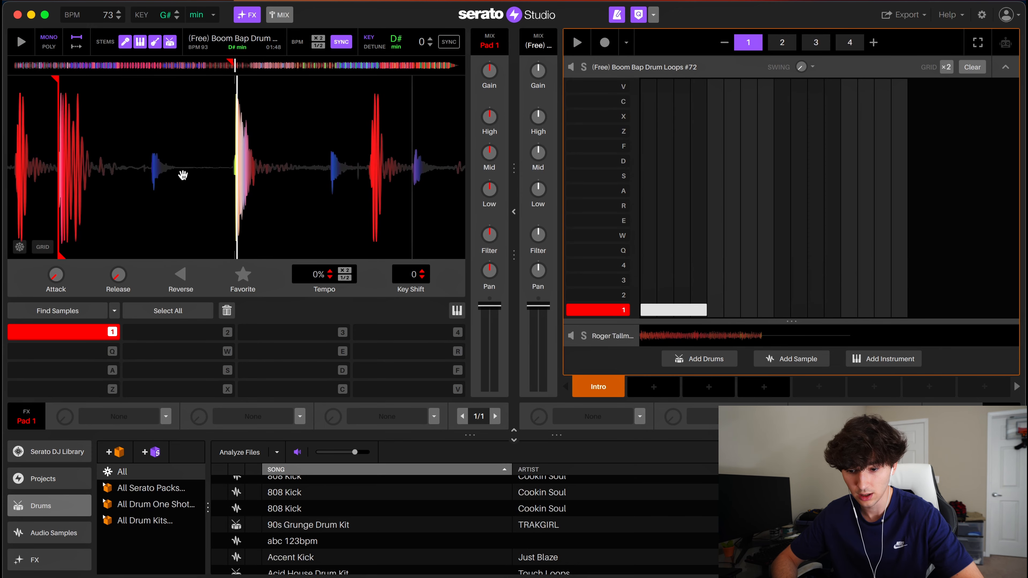
# - Find a snare hit at about 1:44 in the Boom Bap drum loop and assign pad 2 to it
pyautogui.scroll(-3, 183, 175)
pyautogui.scroll(4, 183, 175)
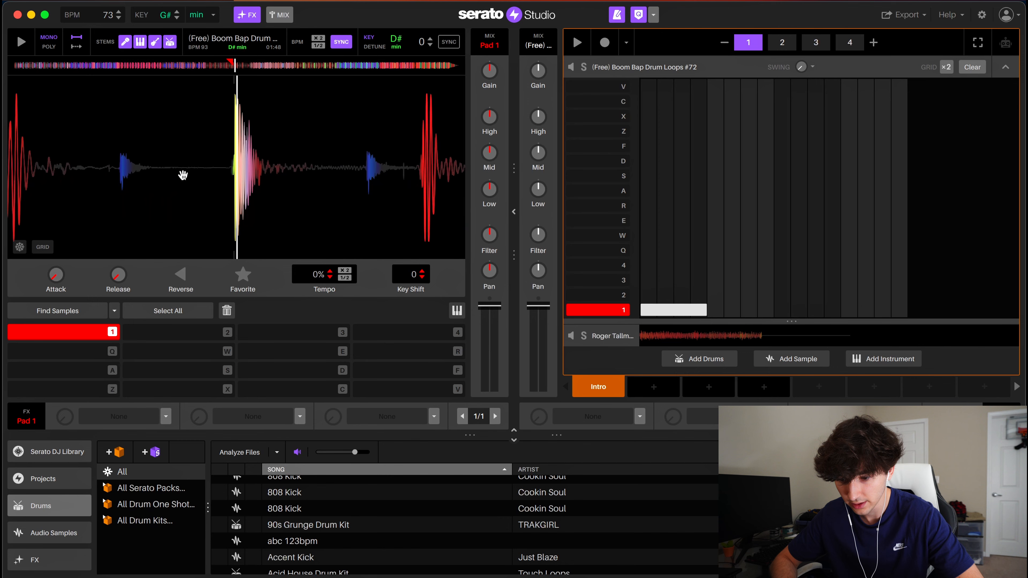
pyautogui.scroll(-3, 408, 187)
pyautogui.moveTo(273, 153); pyautogui.dragTo(496, 161)
pyautogui.moveTo(220, 146); pyautogui.dragTo(443, 174)
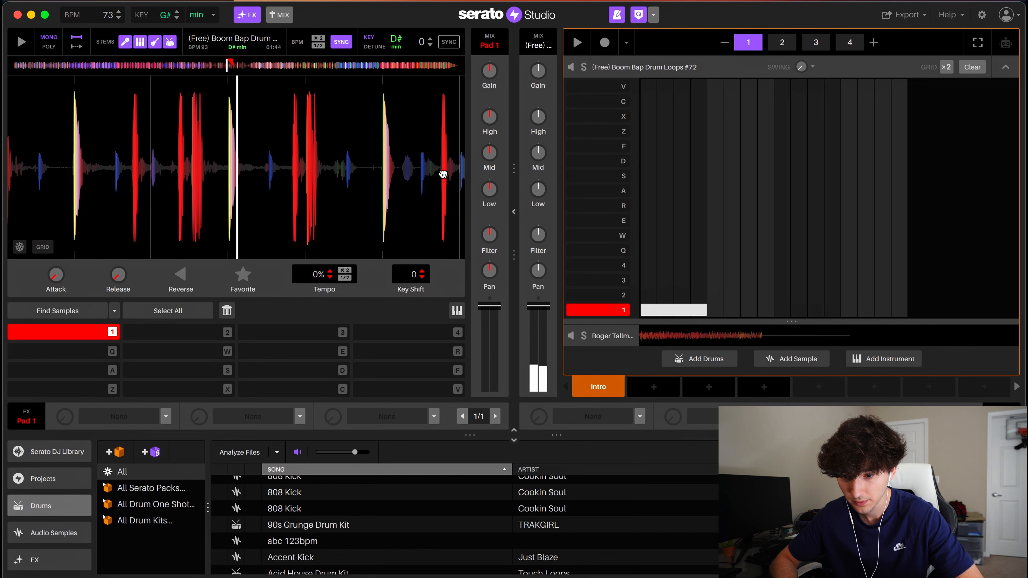
pyautogui.scroll(4, 326, 156)
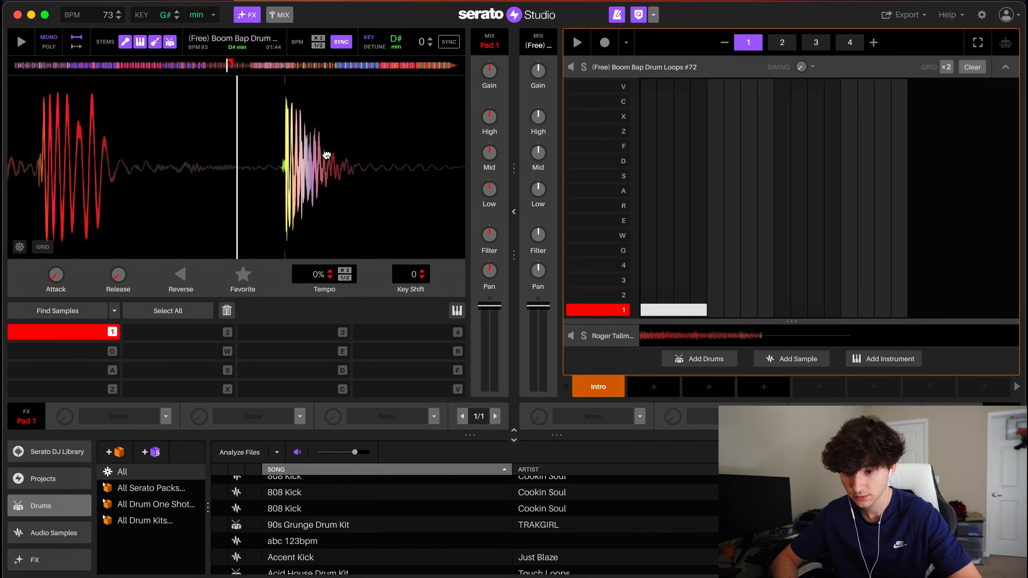
pyautogui.press('2')
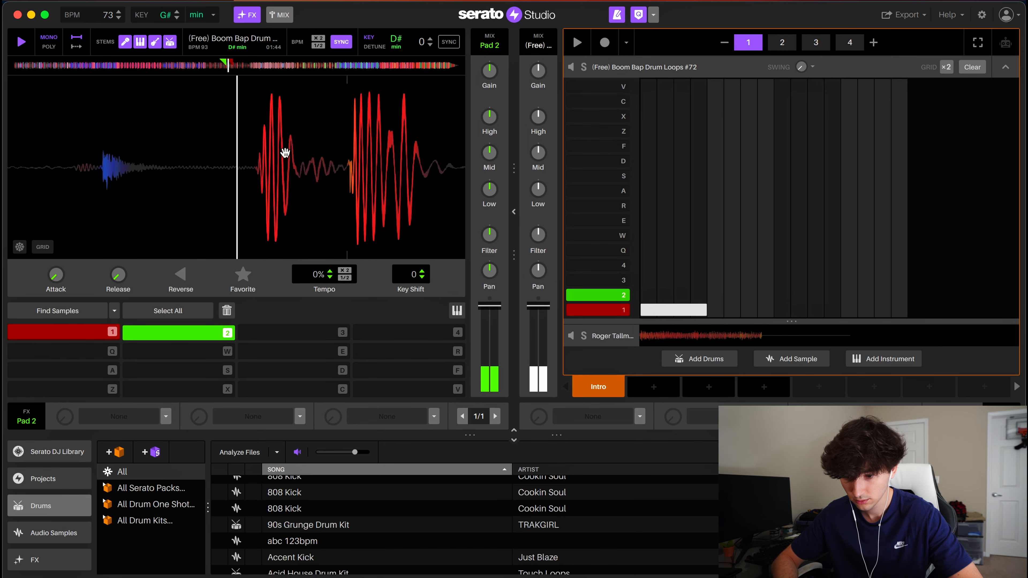
# - Add four-step pad 2 notes at steps 5 and 13 and a pad 1 note at step 9, checking playback
pyautogui.moveTo(712, 295); pyautogui.dragTo(841, 311)
pyautogui.press('space')
pyautogui.click(852, 298)
pyautogui.click(853, 297)
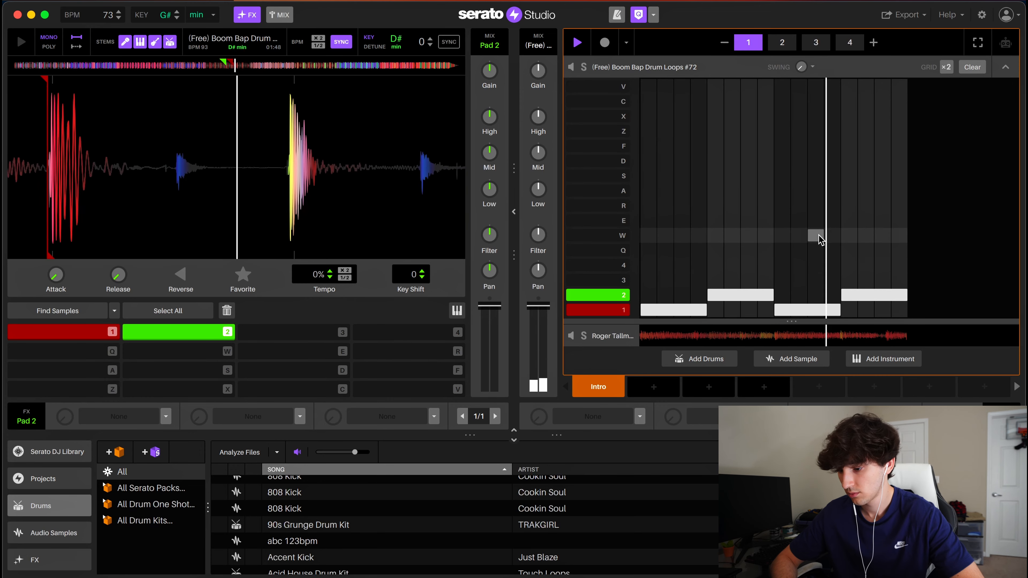
pyautogui.press('space')
# - Set pad 2's end point just before the kick that follows the snare and set its tempo to +1%
pyautogui.press('2')
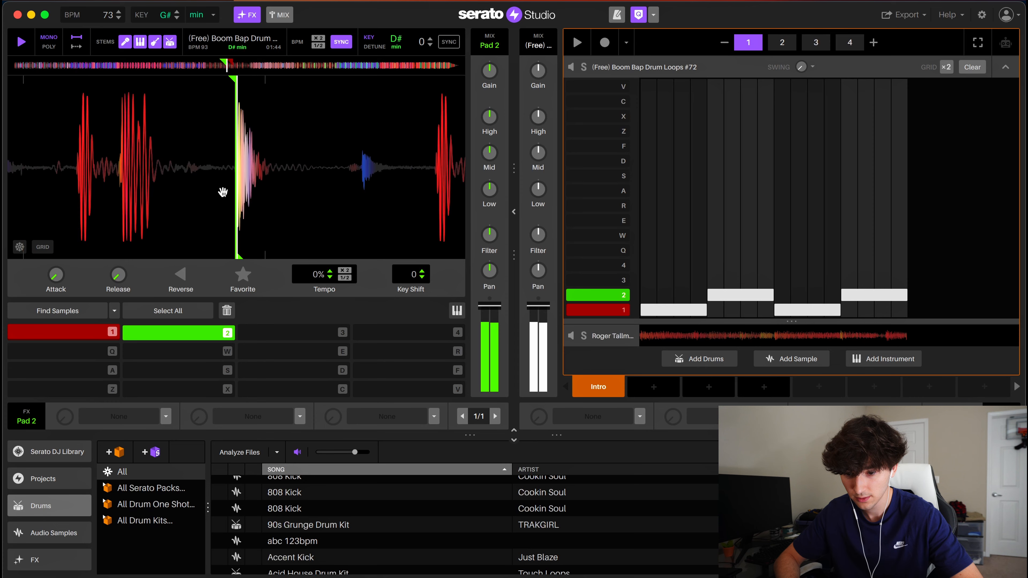
pyautogui.moveTo(319, 185); pyautogui.dragTo(202, 183)
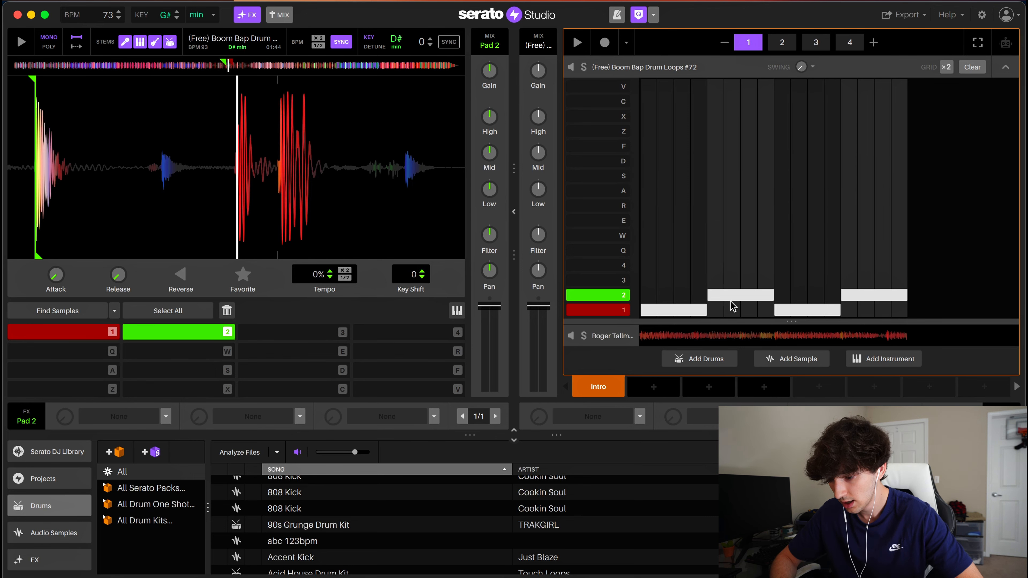
pyautogui.press('2')
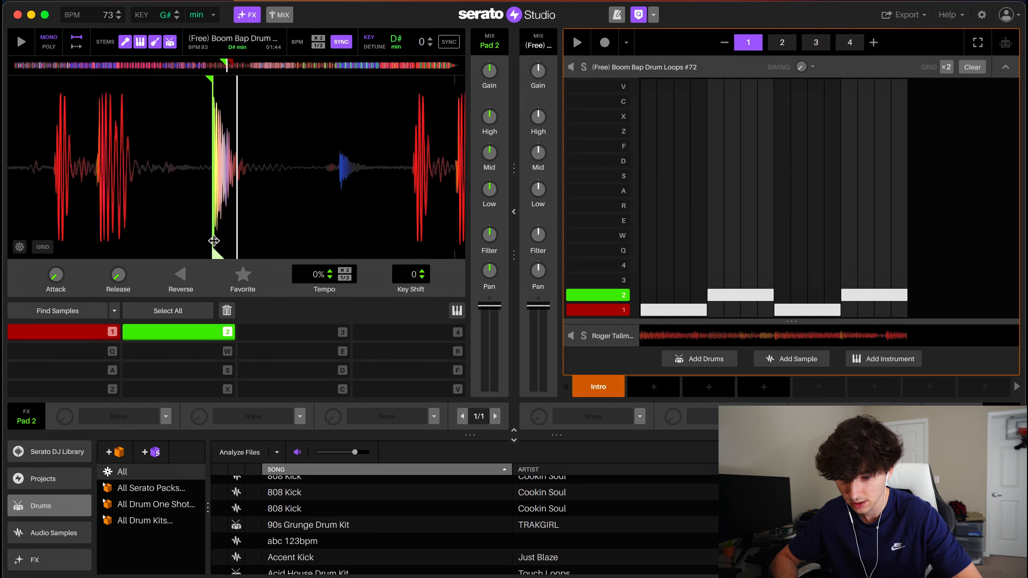
pyautogui.moveTo(212, 250)
pyautogui.mouseDown()
pyautogui.moveTo(410, 253)
pyautogui.moveTo(81, 219)
pyautogui.mouseUp()
pyautogui.scroll(5, 416, 243)
pyautogui.moveTo(398, 230); pyautogui.dragTo(278, 227)
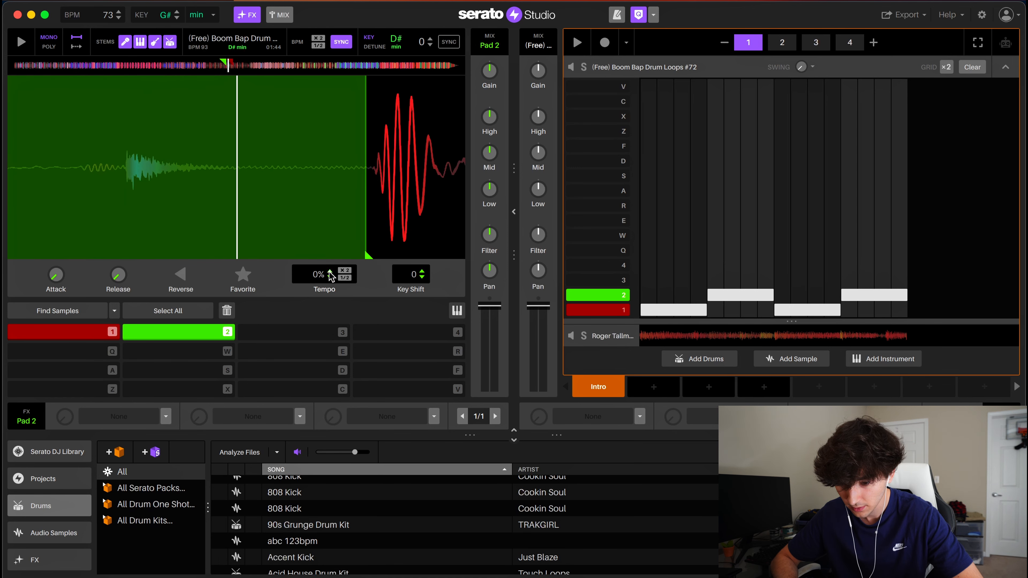
pyautogui.moveTo(368, 253); pyautogui.dragTo(371, 253)
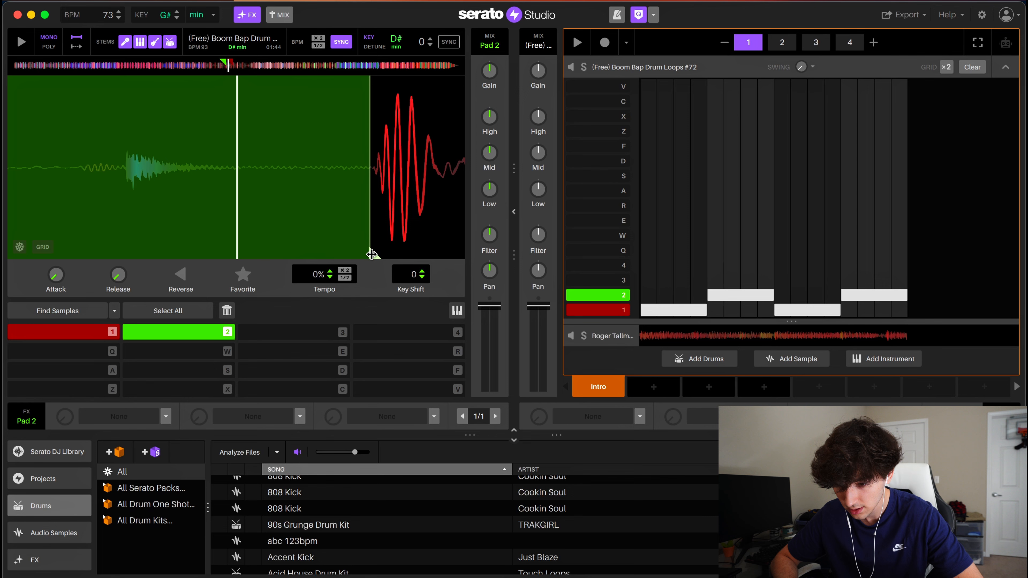
pyautogui.click(330, 270)
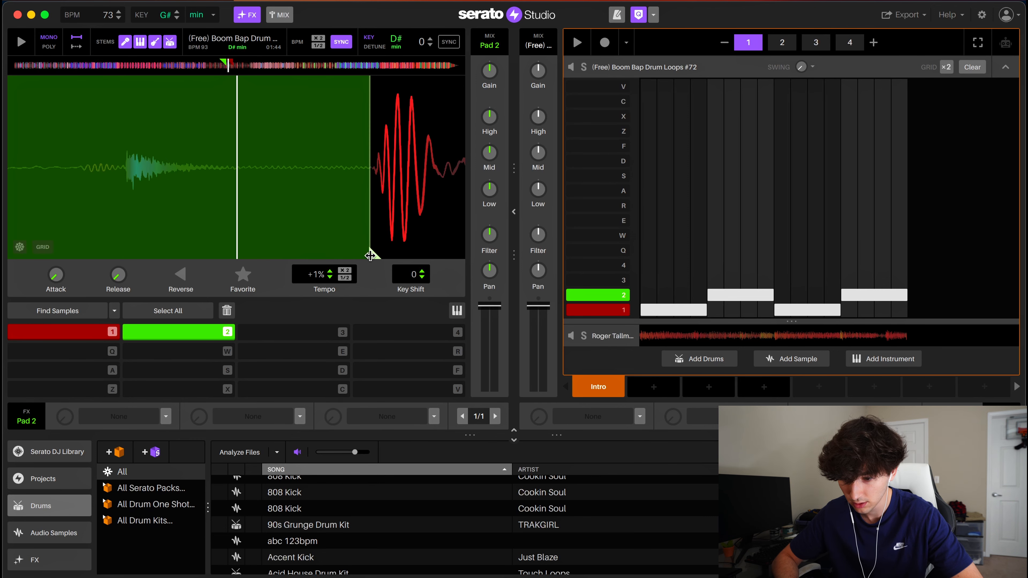
# - Audition the trimmed snare chop on pad 2 from its start through to its end point
pyautogui.press('2')
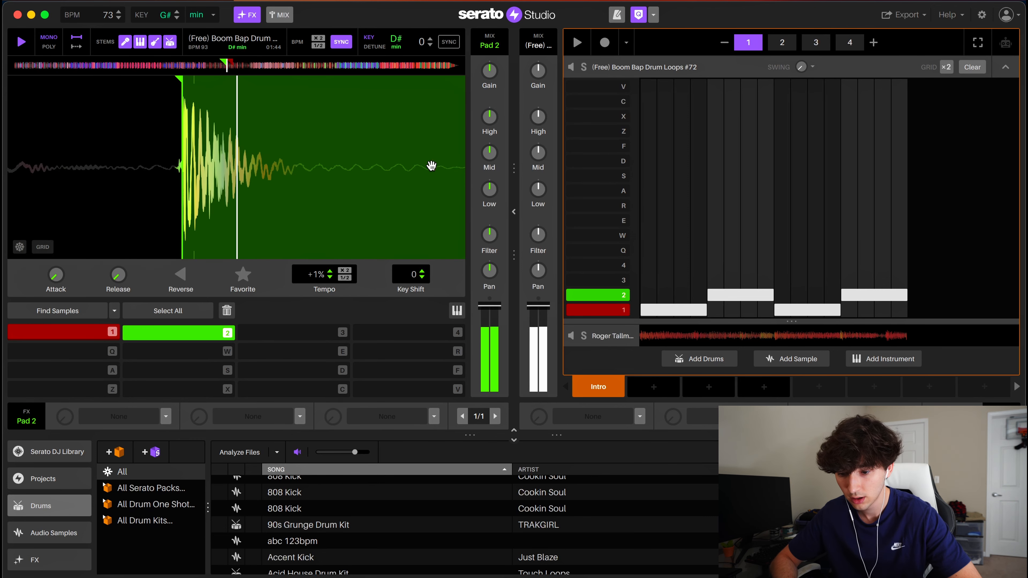
pyautogui.press('2')
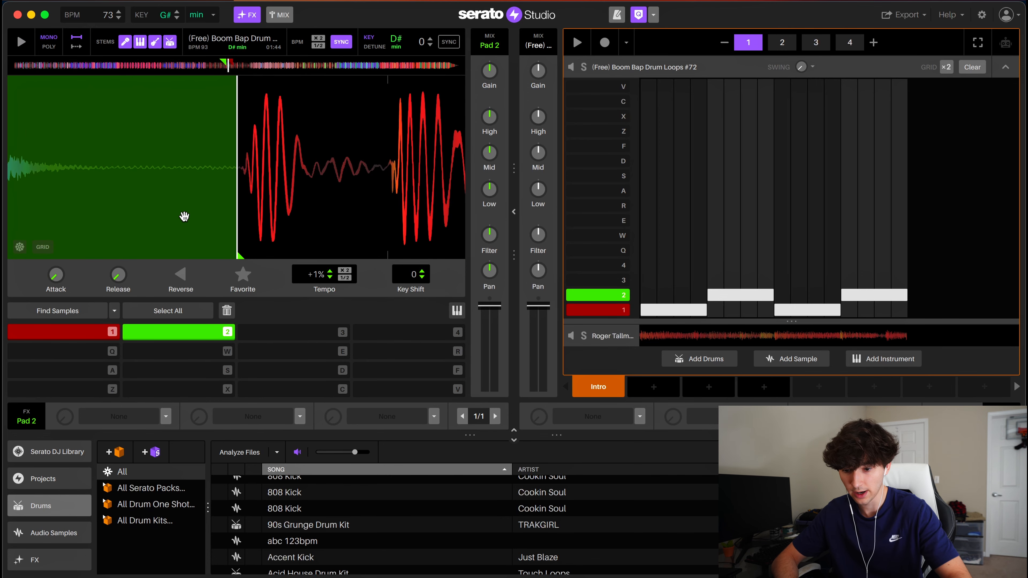
pyautogui.press('2')
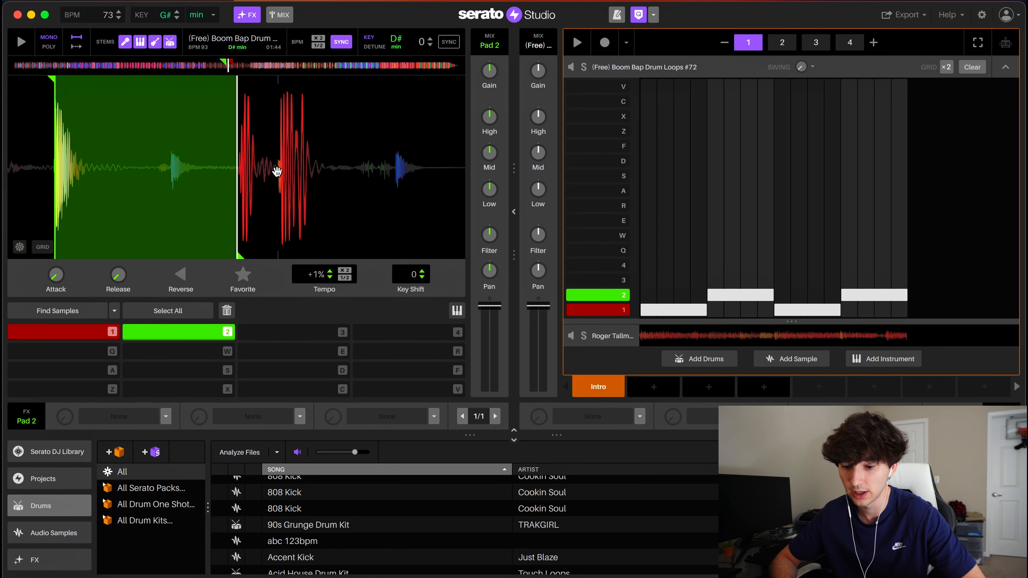
# - Try assigning pad 3 to the kick just before pad 1's chop, audition it and clear the pad
pyautogui.press('1')
pyautogui.moveTo(263, 126); pyautogui.dragTo(332, 140)
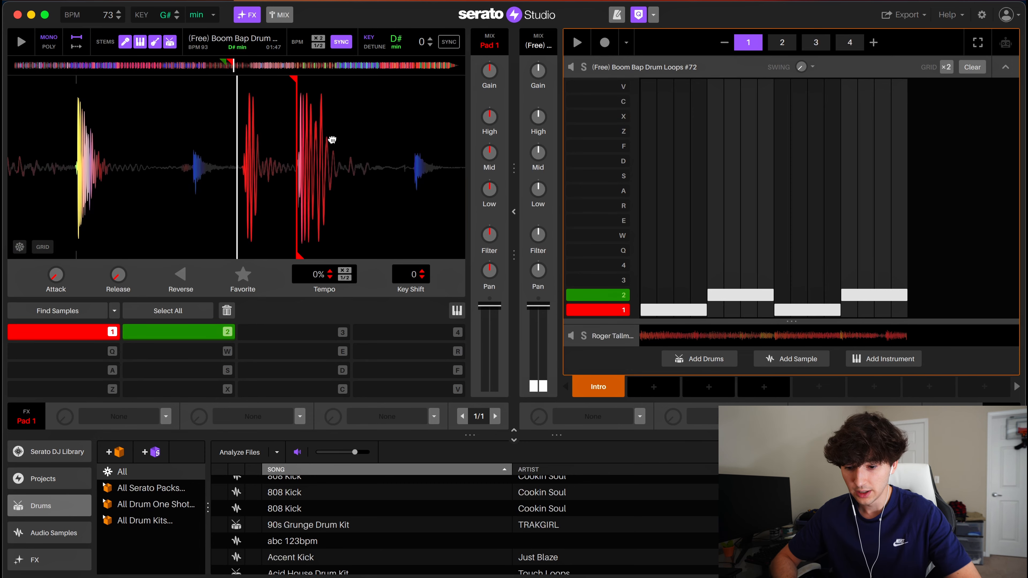
pyautogui.scroll(5, 255, 147)
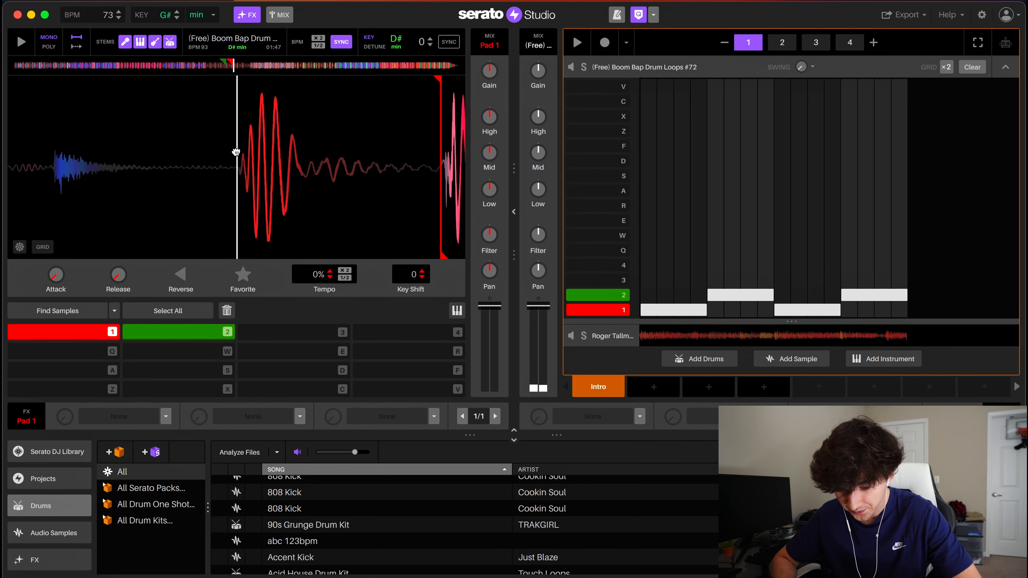
pyautogui.press('3')
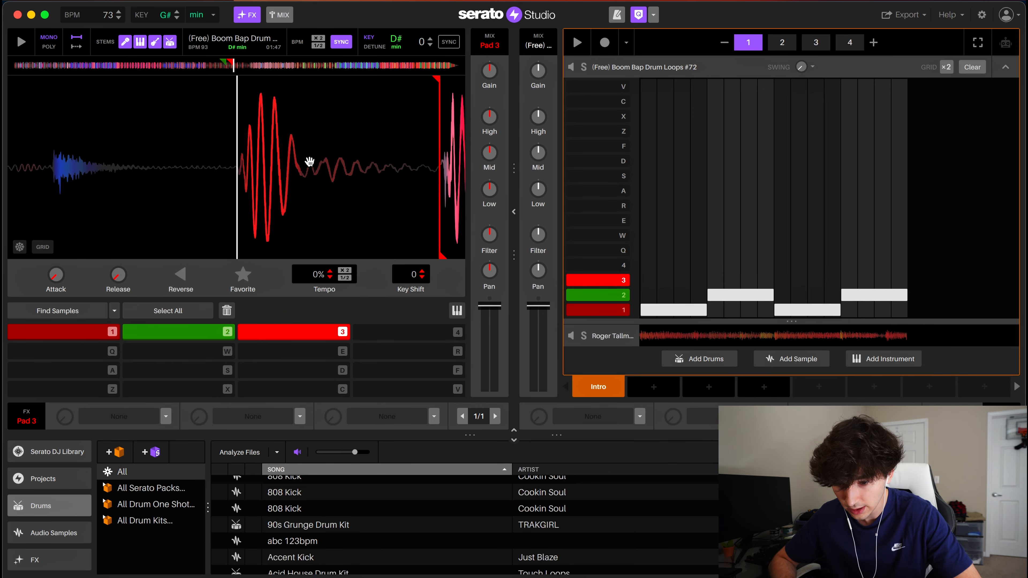
pyautogui.press('3')
pyautogui.press('3')
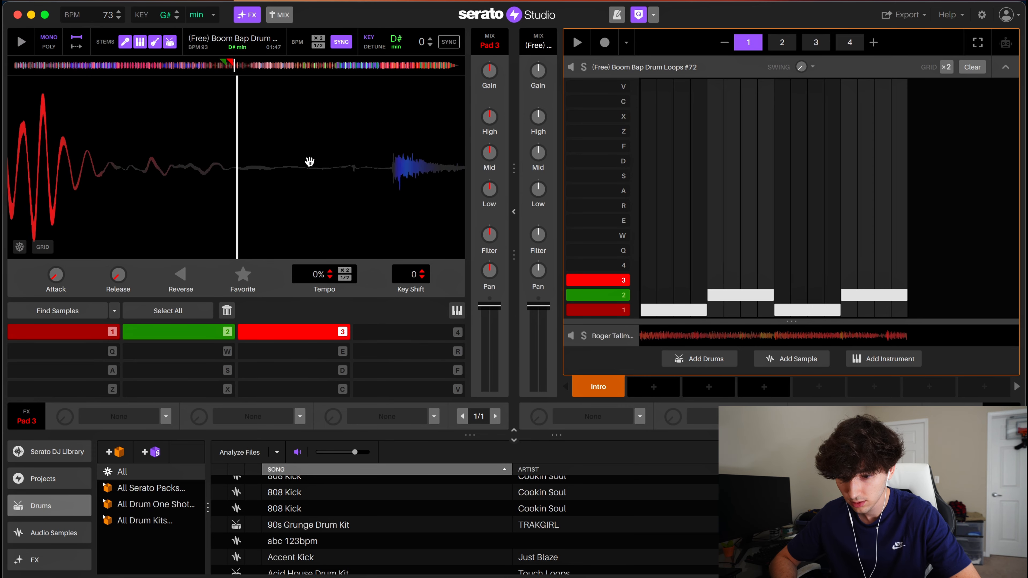
pyautogui.press('3')
pyautogui.press('Delete')
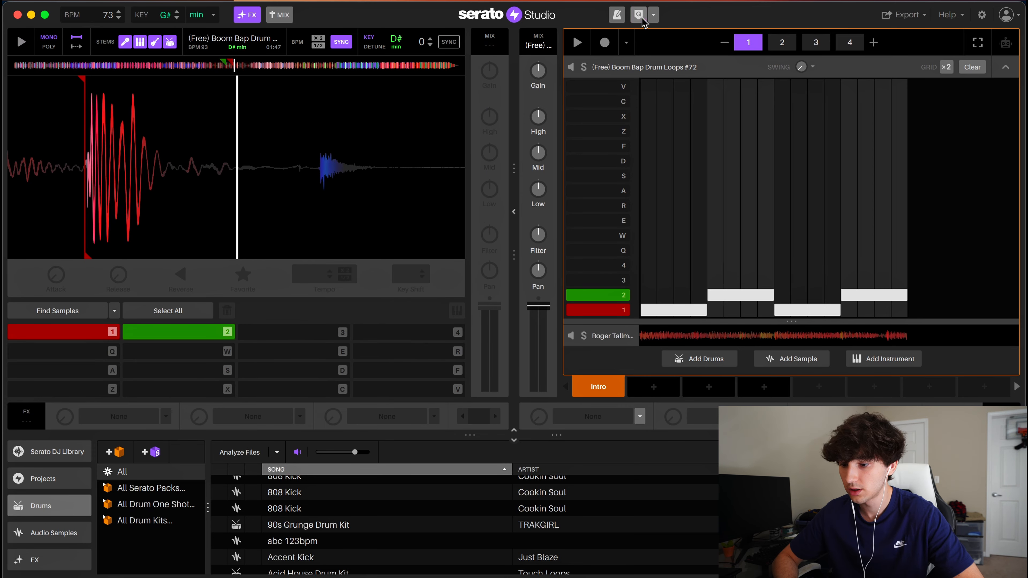
# - With quantize turned off, assign pad 3 to the kick hit just before pad 1's chop and audition it
pyautogui.moveTo(351, 252); pyautogui.dragTo(610, 280)
pyautogui.scroll(4, 271, 161)
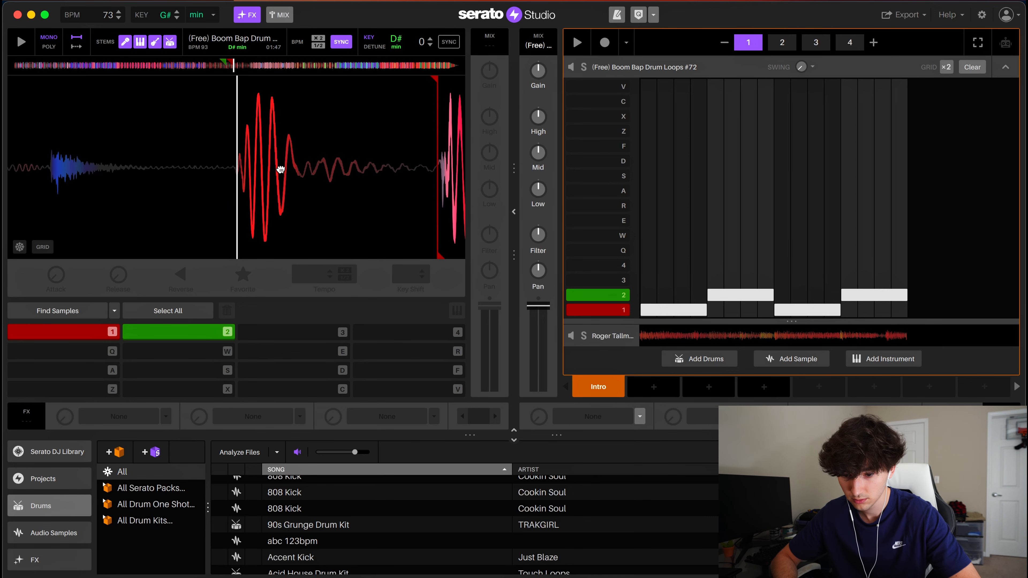
pyautogui.press('3')
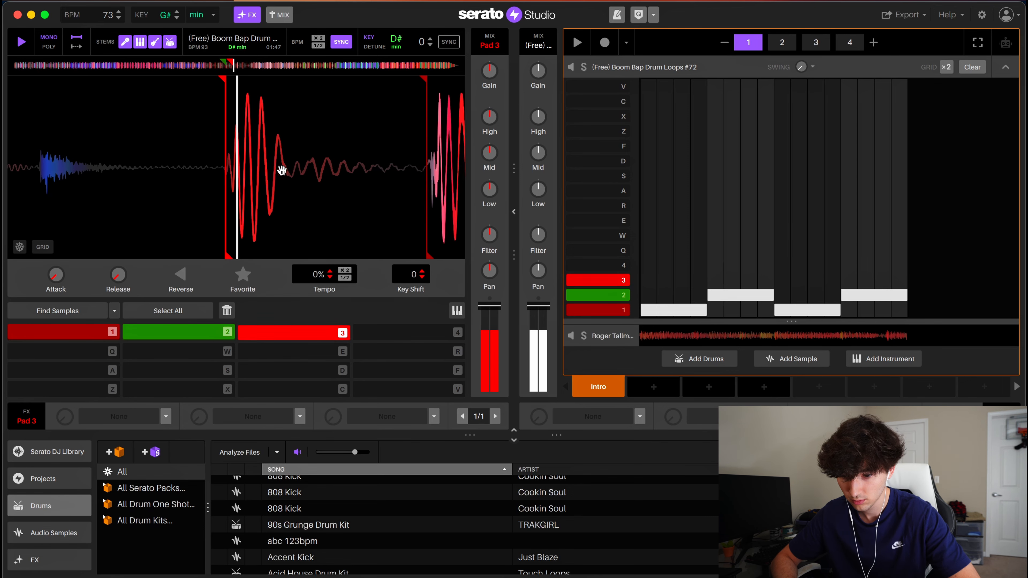
pyautogui.press('3')
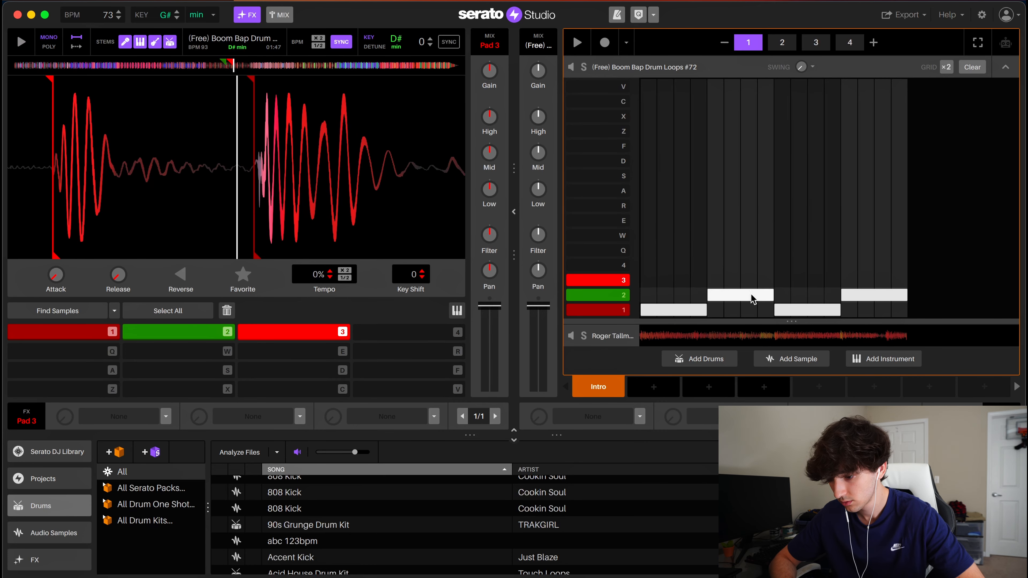
# - Shorten both pad 2 notes to three steps and add one-step pad 3 notes at steps 8 and 16
pyautogui.moveTo(718, 295); pyautogui.dragTo(761, 296)
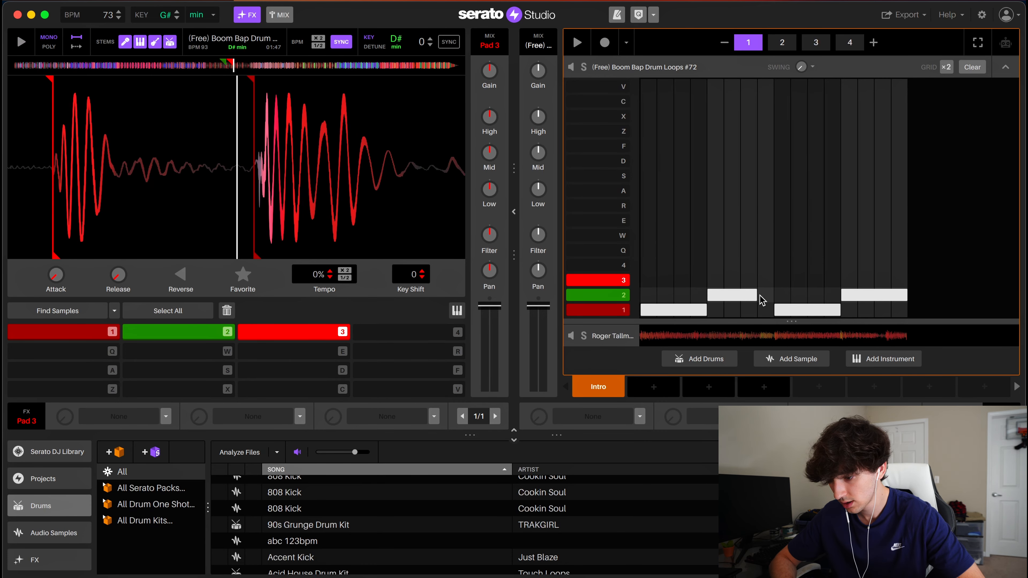
pyautogui.moveTo(845, 298); pyautogui.dragTo(890, 288)
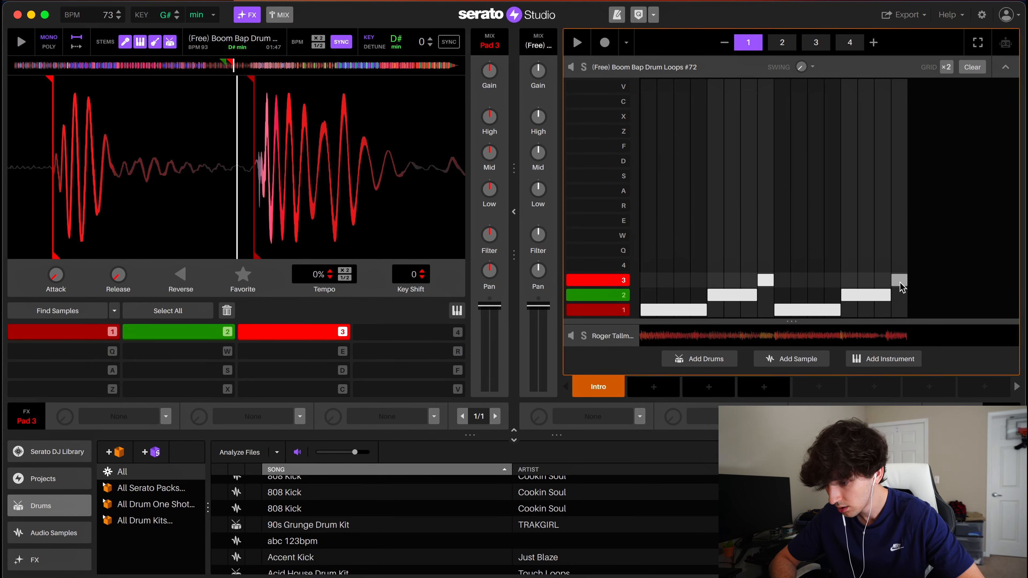
pyautogui.click(900, 283)
# - Nudge both pad 3 notes slightly later than the grid and play the drum pattern
pyautogui.moveTo(709, 228); pyautogui.dragTo(936, 281)
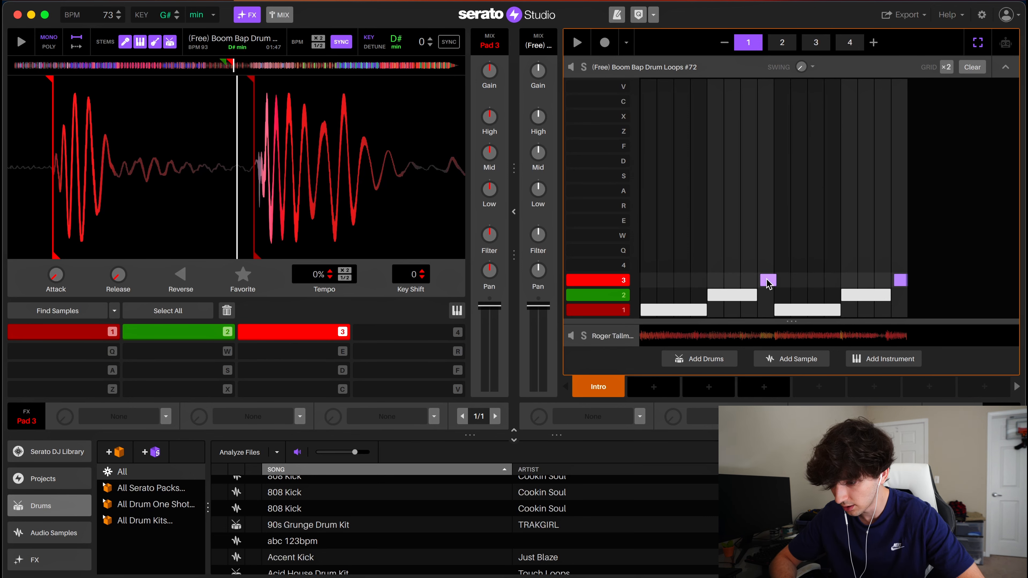
pyautogui.click(747, 170)
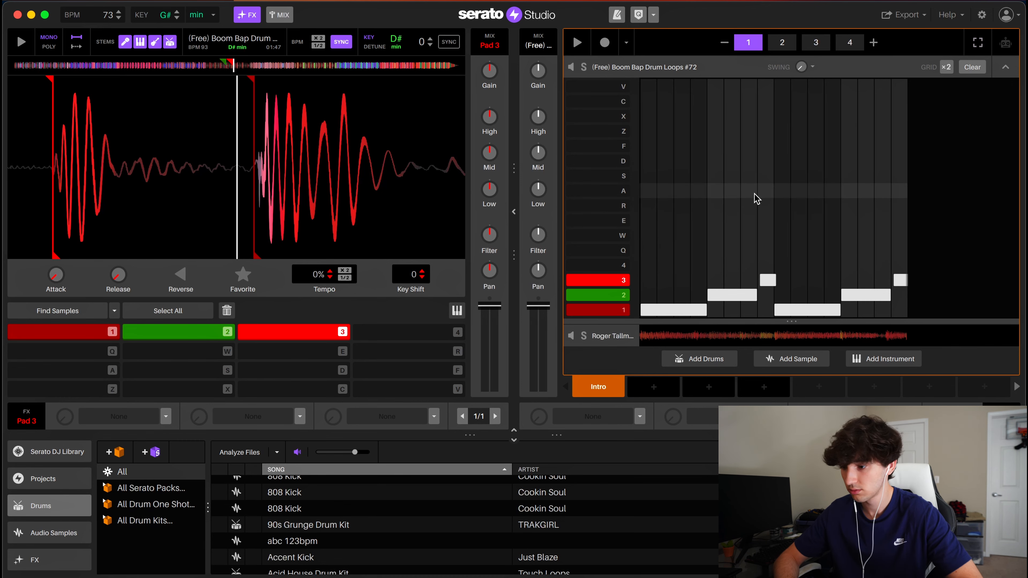
pyautogui.press('space')
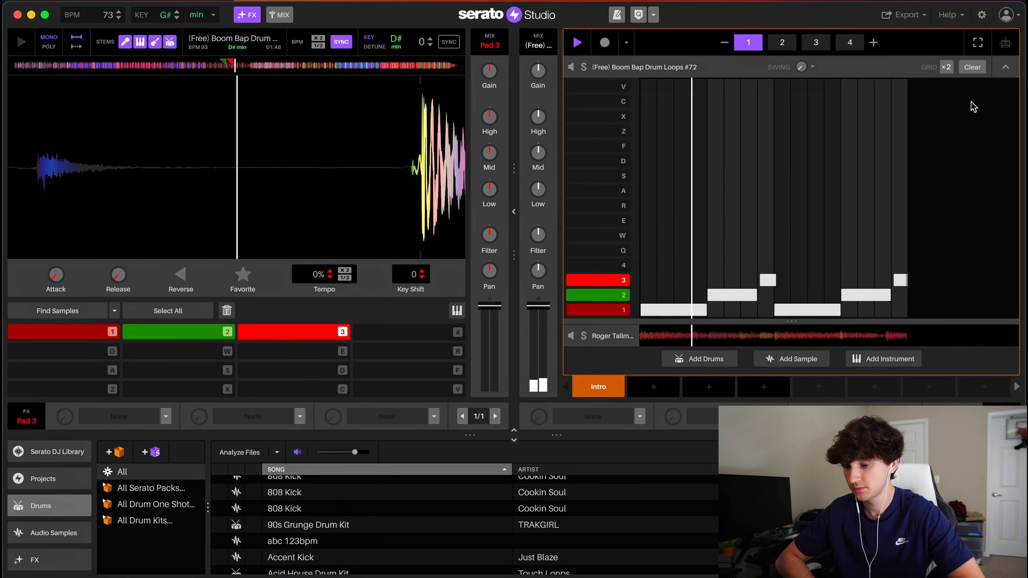
# - Collapse the pattern views of both decks and listen to the drums together with the soul sample chops
pyautogui.click(1005, 68)
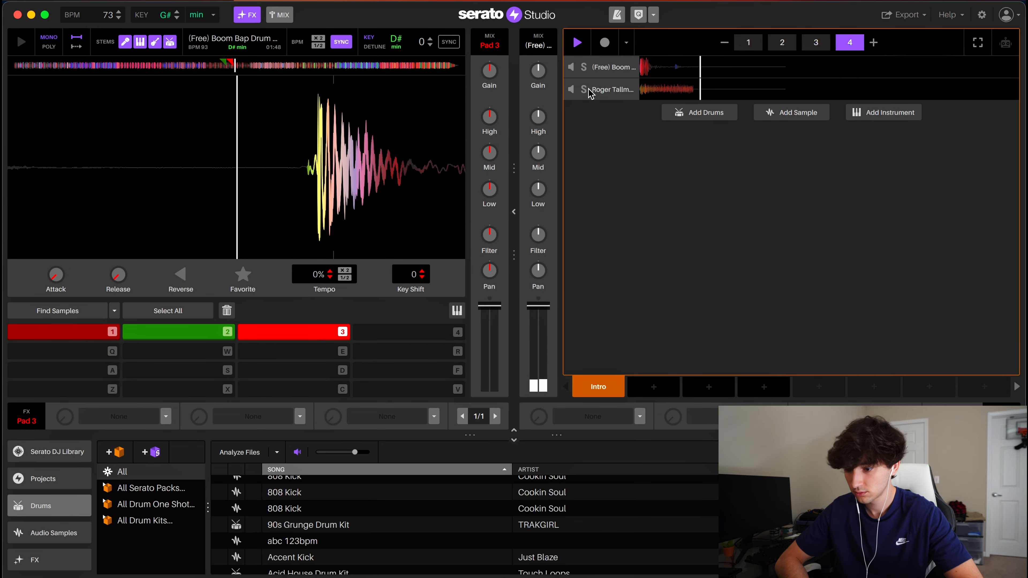
pyautogui.doubleClick(622, 89)
pyautogui.click(983, 88)
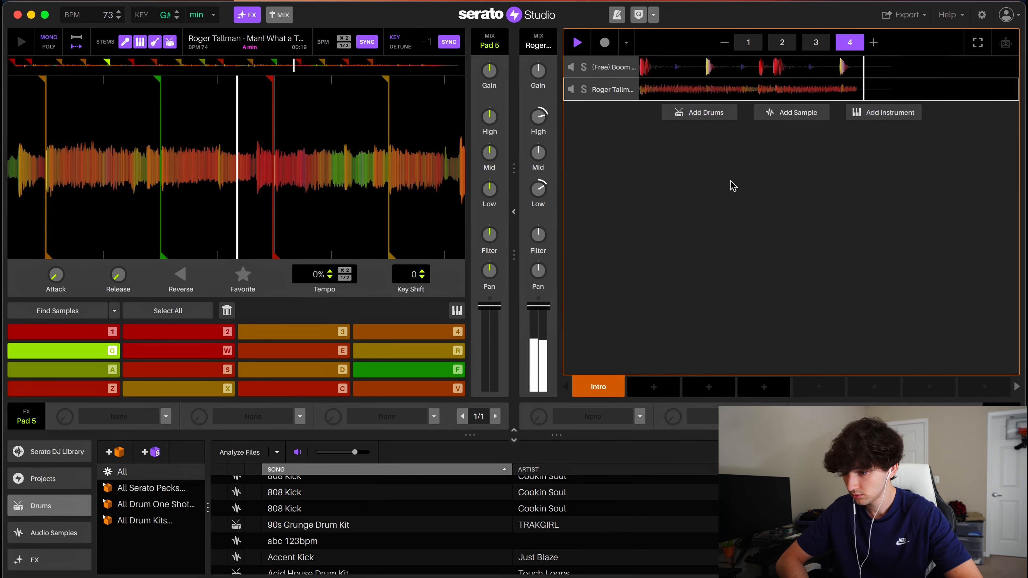
pyautogui.press('space')
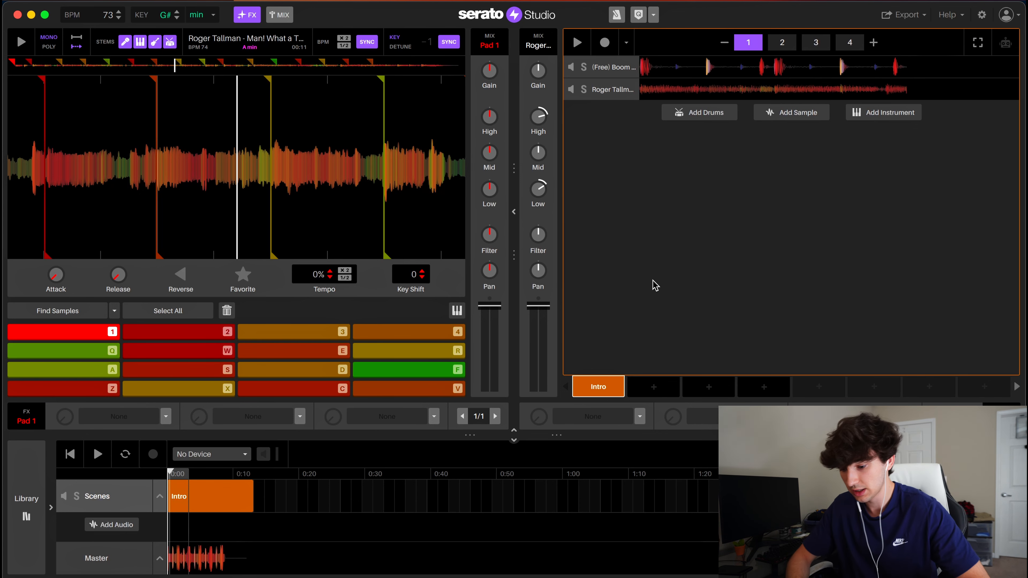
# - Duplicate the Intro scene into the next scene slot and clear the copy's "Man! What a Tan!" pattern
pyautogui.moveTo(598, 387); pyautogui.dragTo(662, 388)
pyautogui.click(661, 388)
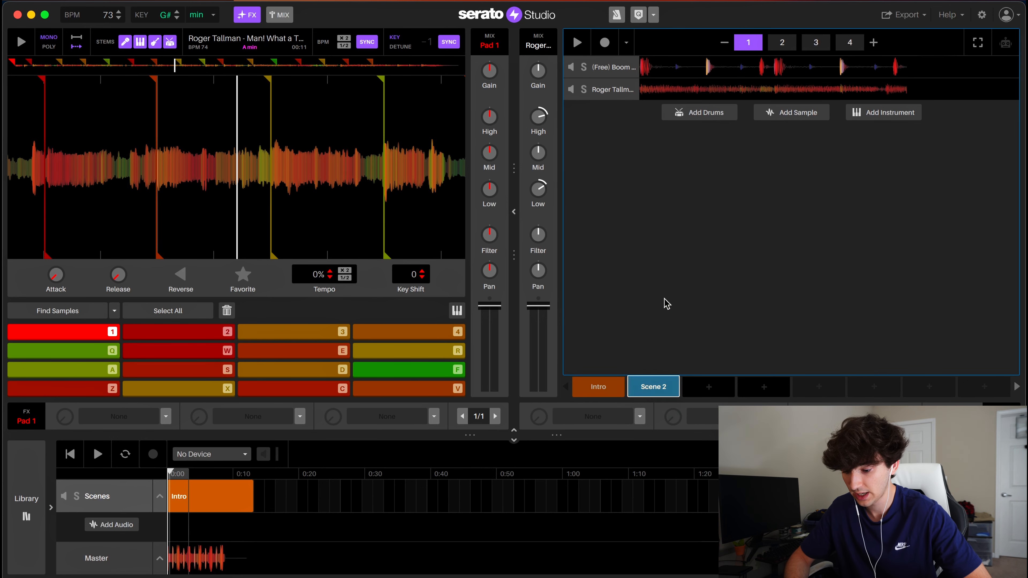
pyautogui.click(610, 87)
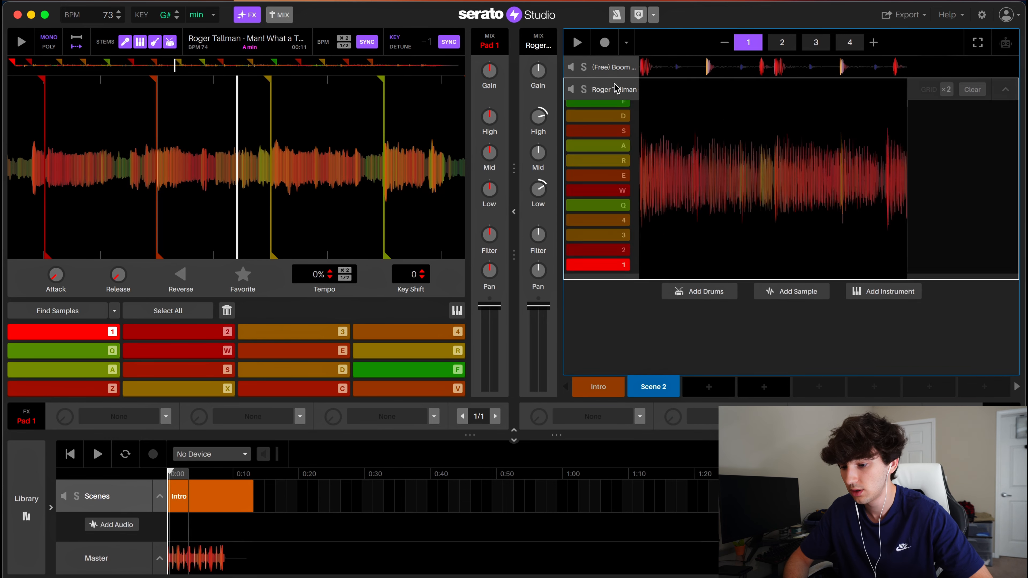
pyautogui.click(980, 89)
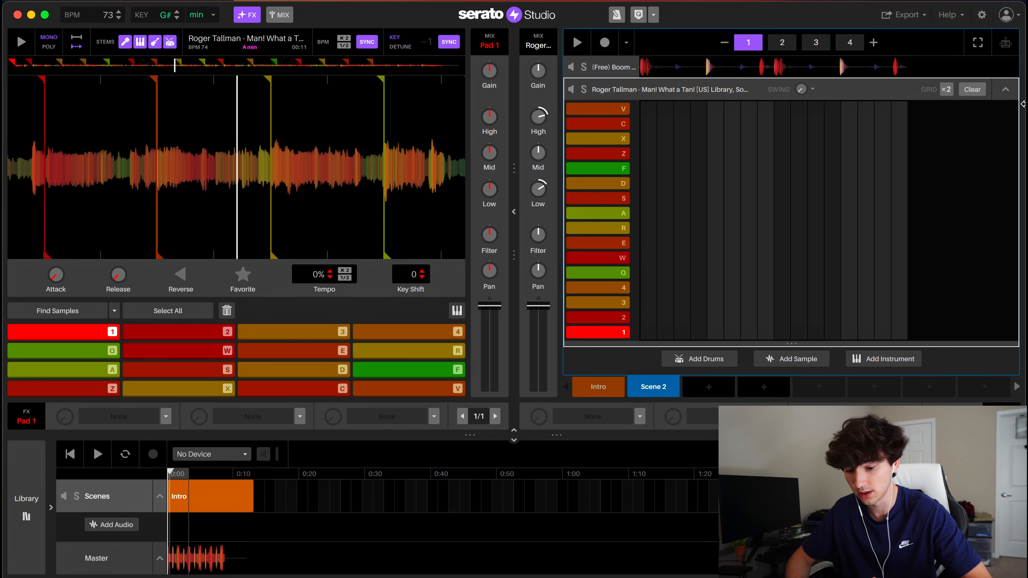
# - Audition the soul chops on pads 1 to 4, W, F and D over Scene 2's drums
pyautogui.press('1')
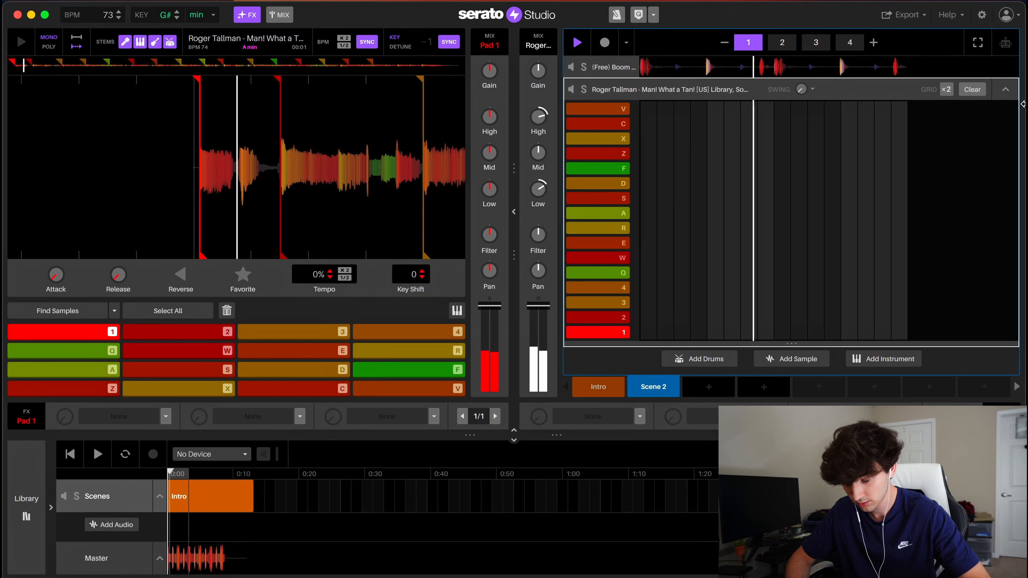
pyautogui.press('2')
pyautogui.press('3')
pyautogui.press('4')
pyautogui.press('w')
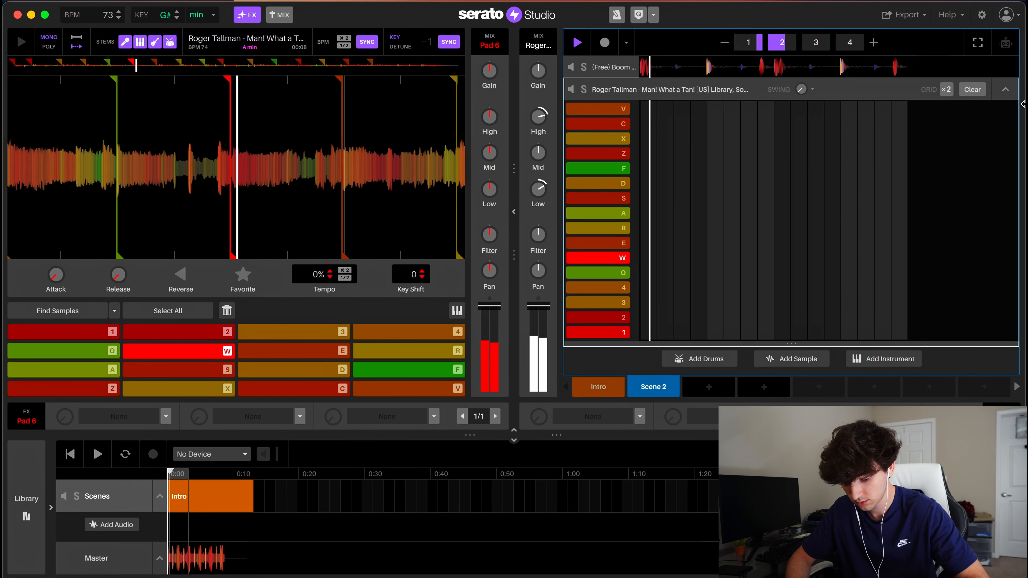
pyautogui.press('f')
pyautogui.press('d')
pyautogui.press('d')
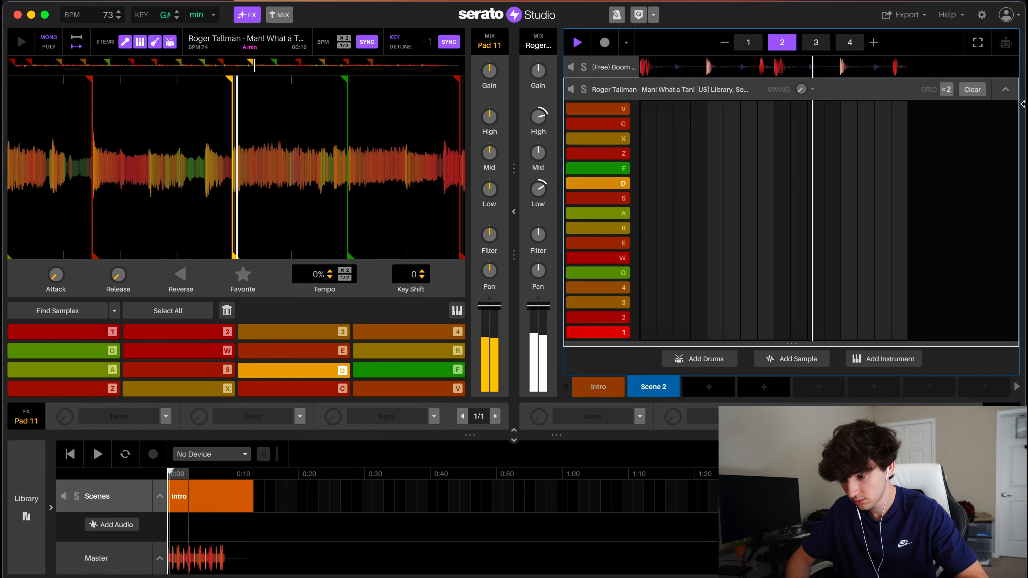
pyautogui.press('f')
pyautogui.press('d')
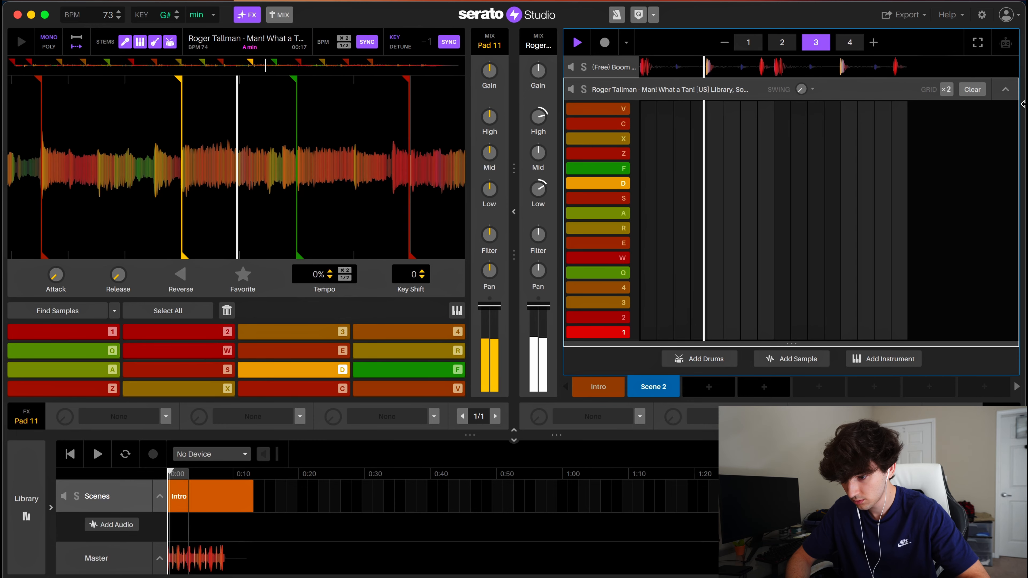
# - Rehearse a chop sequence on pads A, S, F, D and X over the drums, trying pad R as well
pyautogui.press('a')
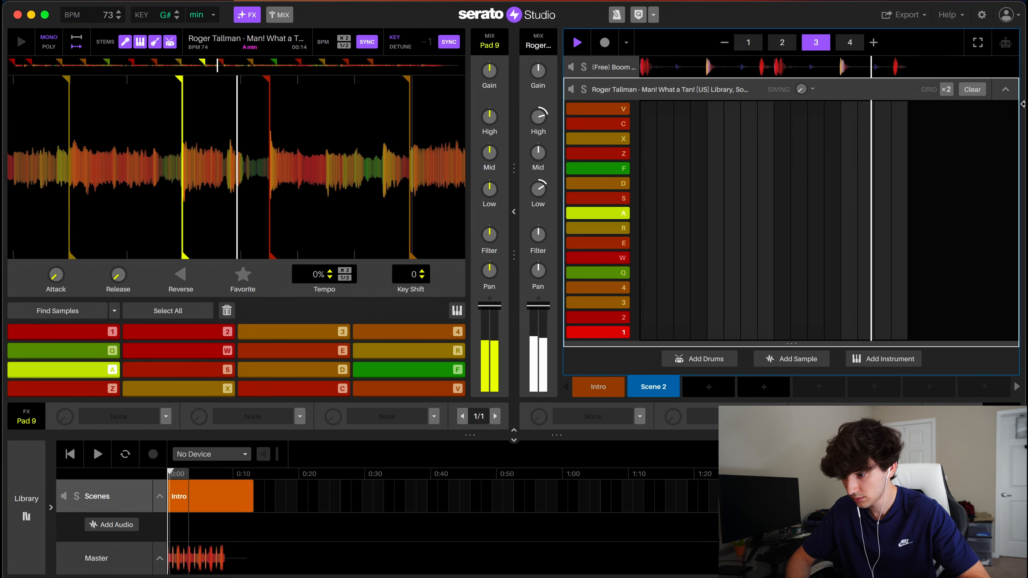
pyautogui.press('s')
pyautogui.press('d')
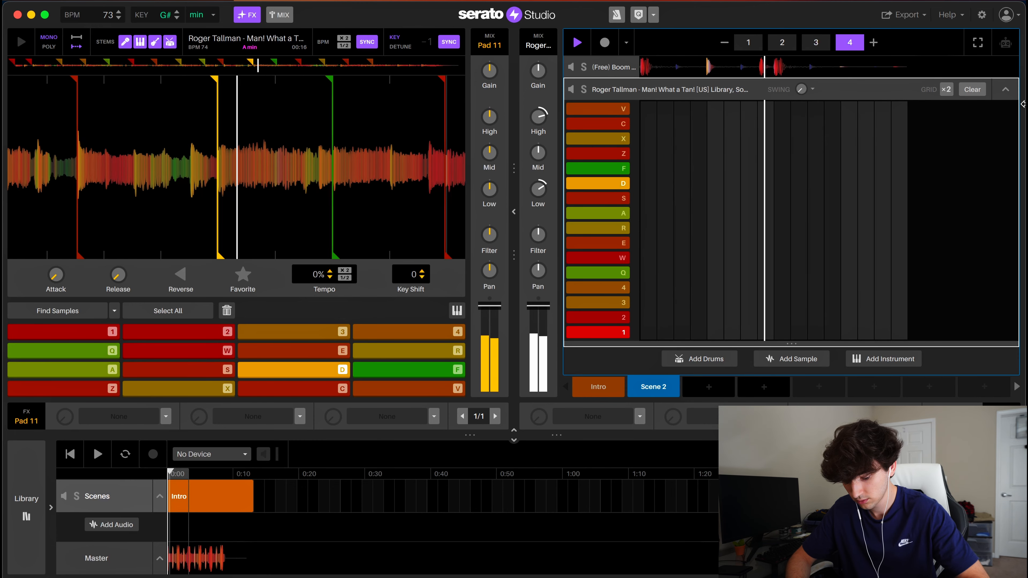
pyautogui.press('a')
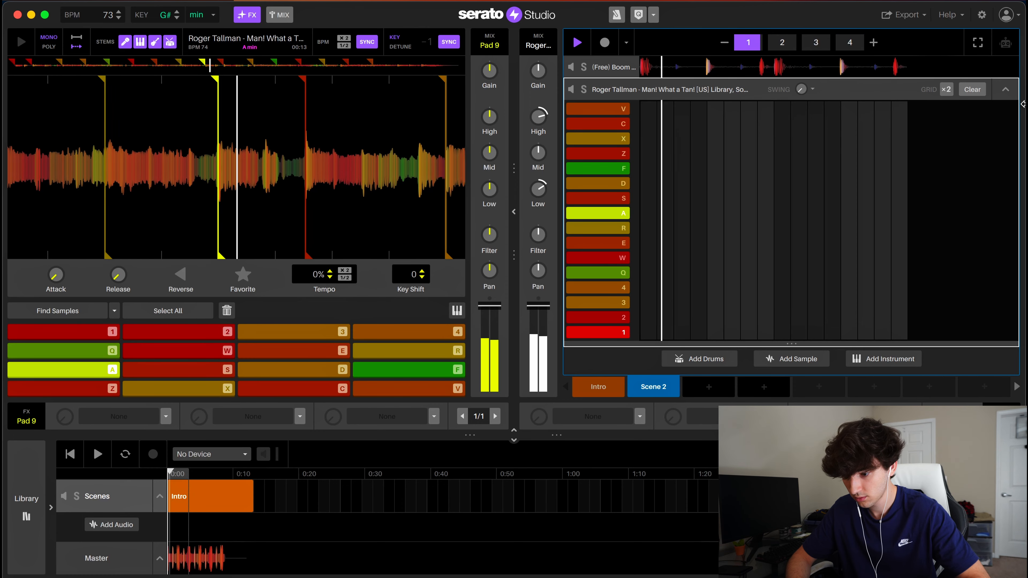
pyautogui.press('s')
pyautogui.press('f')
pyautogui.press('d')
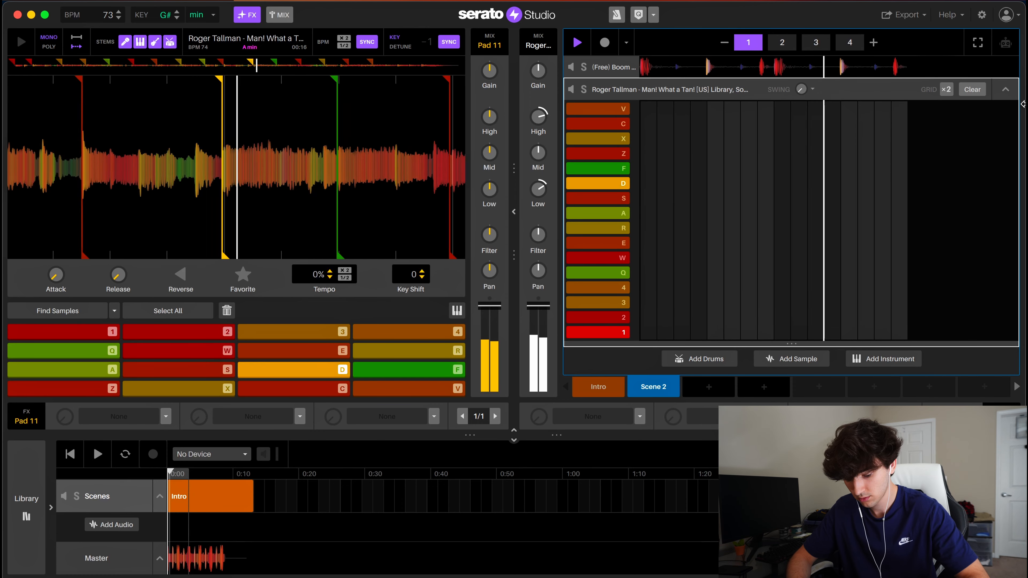
pyautogui.press('x')
pyautogui.press('a')
pyautogui.press('s')
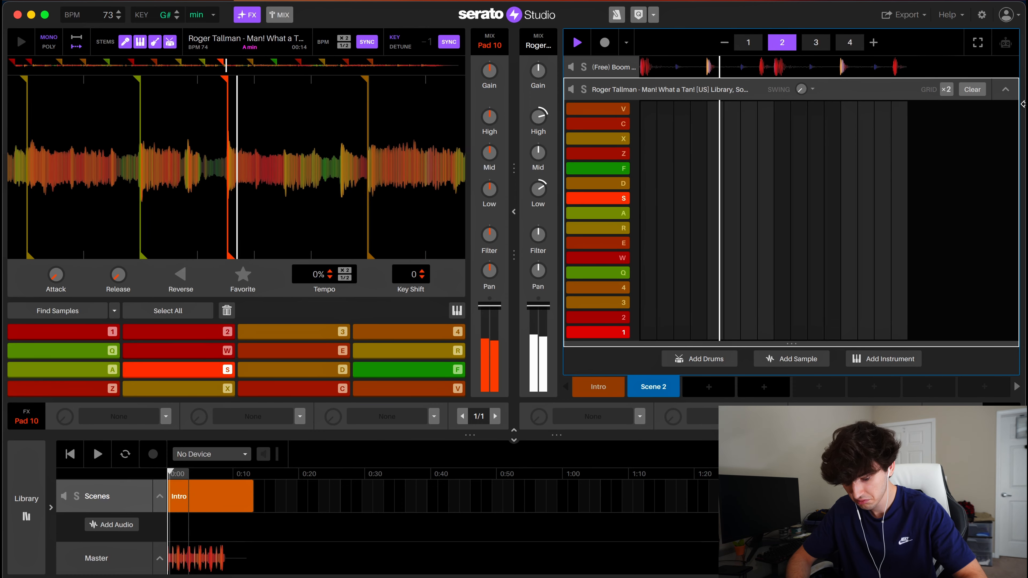
pyautogui.press('f')
pyautogui.press('d')
pyautogui.press('x')
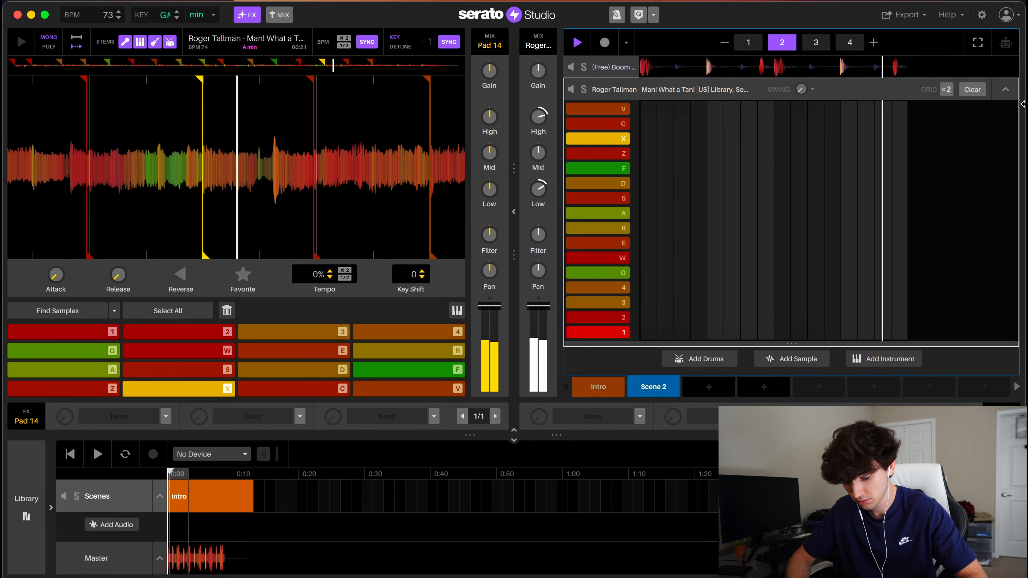
pyautogui.press('a')
pyautogui.press('s')
pyautogui.press('f')
pyautogui.press('d')
pyautogui.press('x')
pyautogui.press('a')
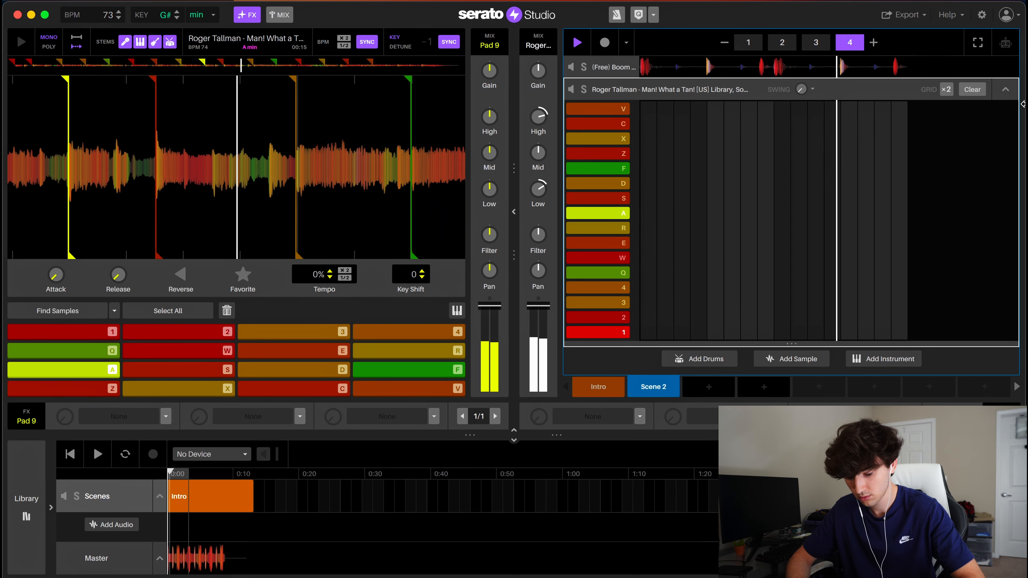
pyautogui.press('r')
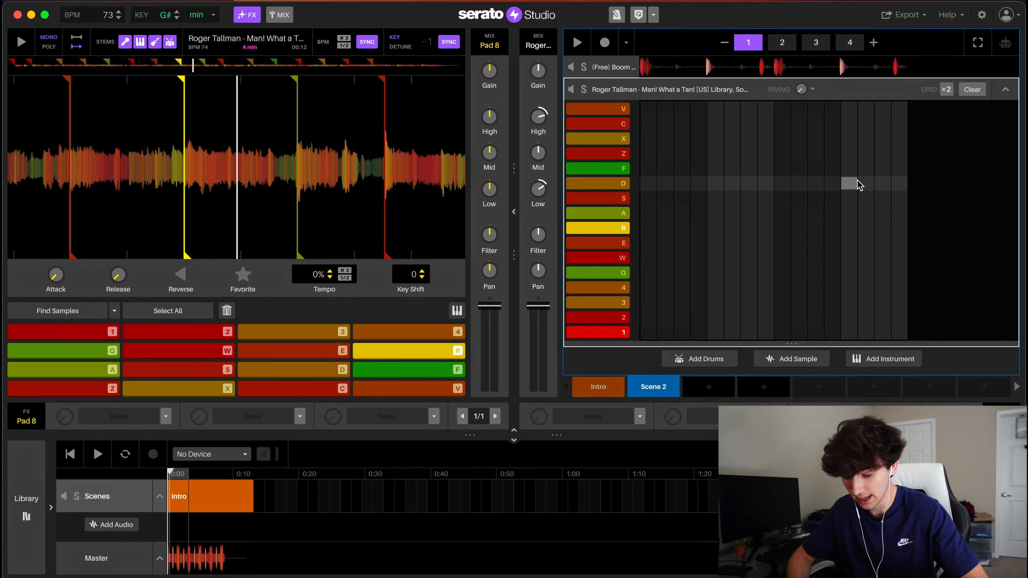
# - In Scene 2's "Man! What a Tan!" pattern, place a pad A note spanning steps 1 to 4 of bar 1
pyautogui.press('s')
pyautogui.moveTo(650, 214); pyautogui.dragTo(701, 214)
pyautogui.press('a')
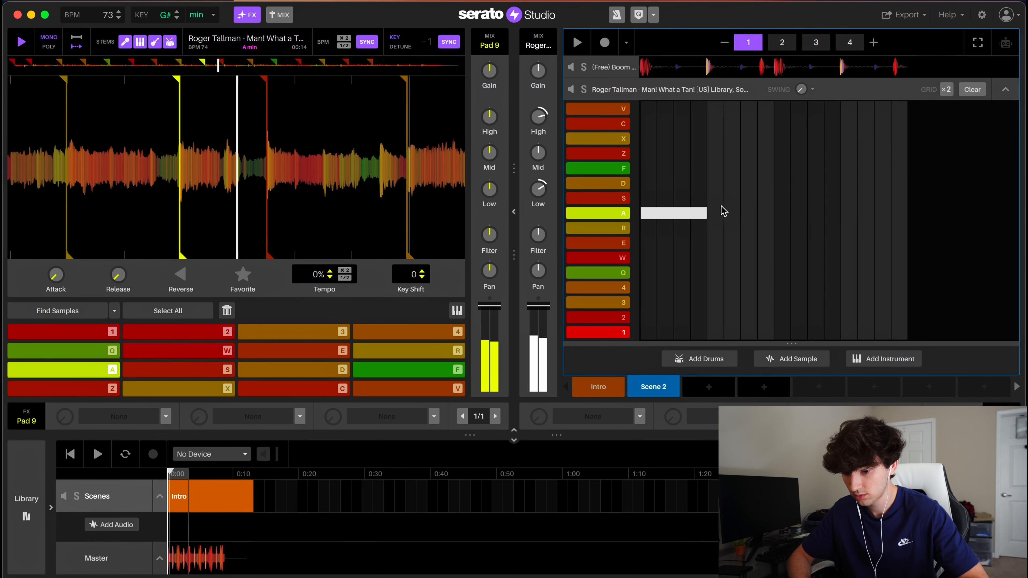
# - In bar 1, add pad S on steps 5 to 6, F on 7 to 10, D on 11 to 12 and X on 13 to 16
pyautogui.press('s')
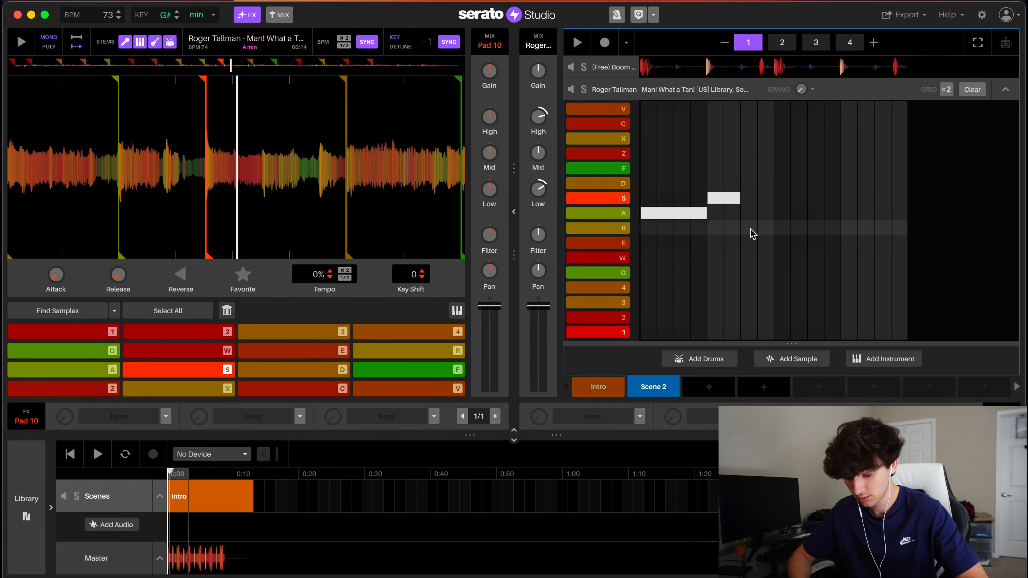
pyautogui.press('f')
pyautogui.moveTo(813, 170); pyautogui.dragTo(812, 170)
pyautogui.press('space')
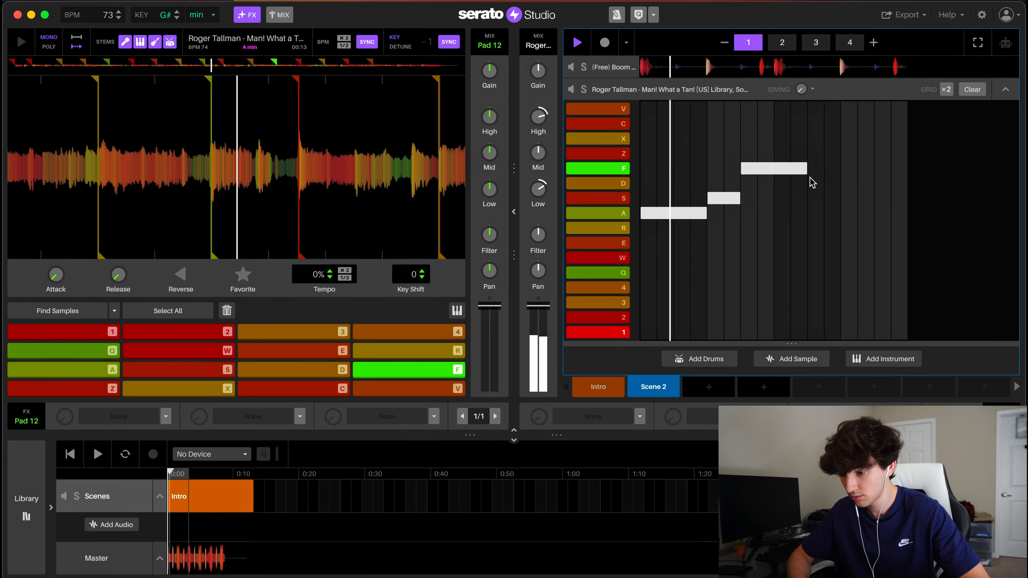
pyautogui.click(797, 183)
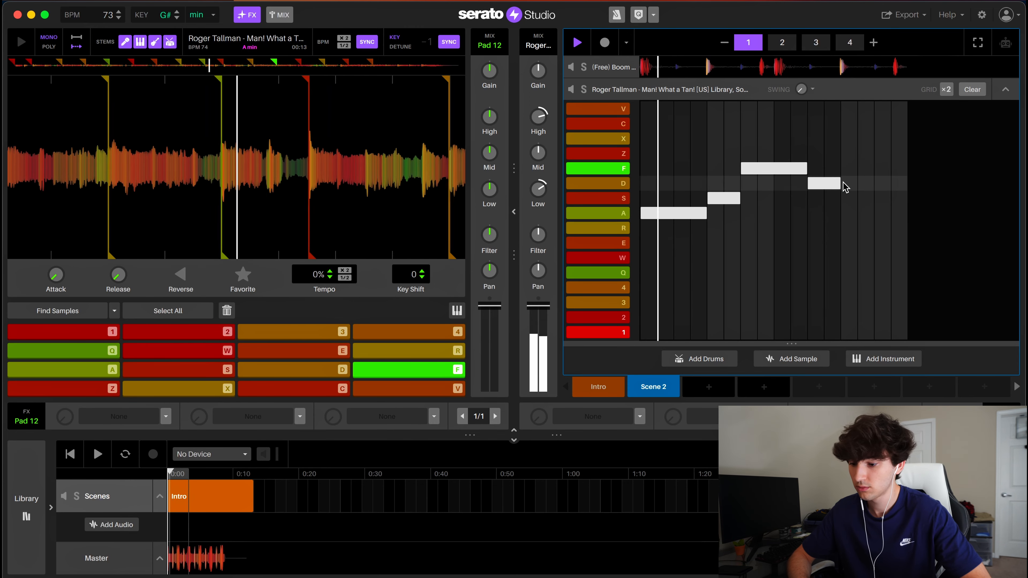
pyautogui.click(846, 139)
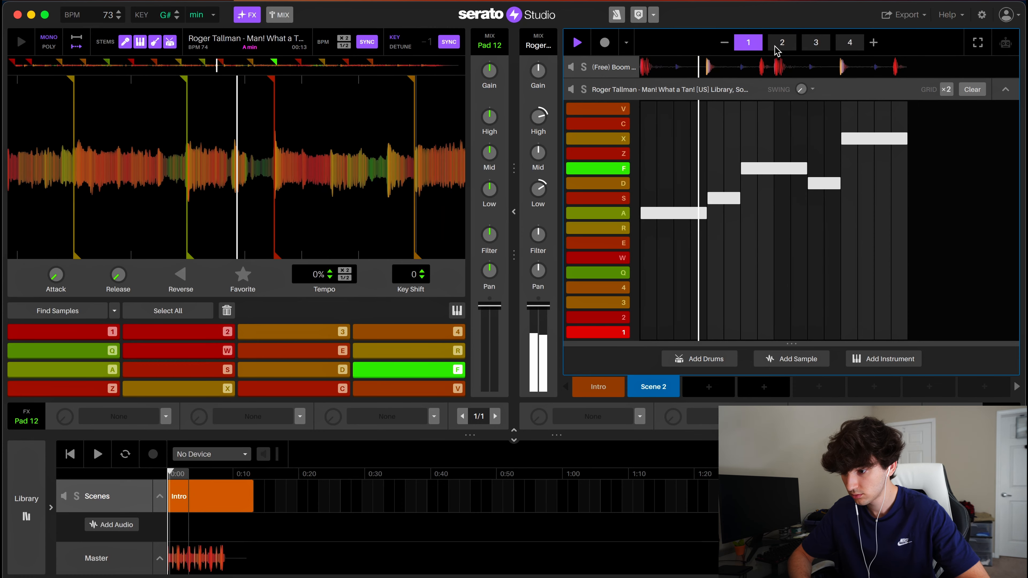
# - In bar 2, place pad A on steps 1 to 6, S on 7 to 10, D on 11 to 12 and X on 13 to 16
pyautogui.click(782, 42)
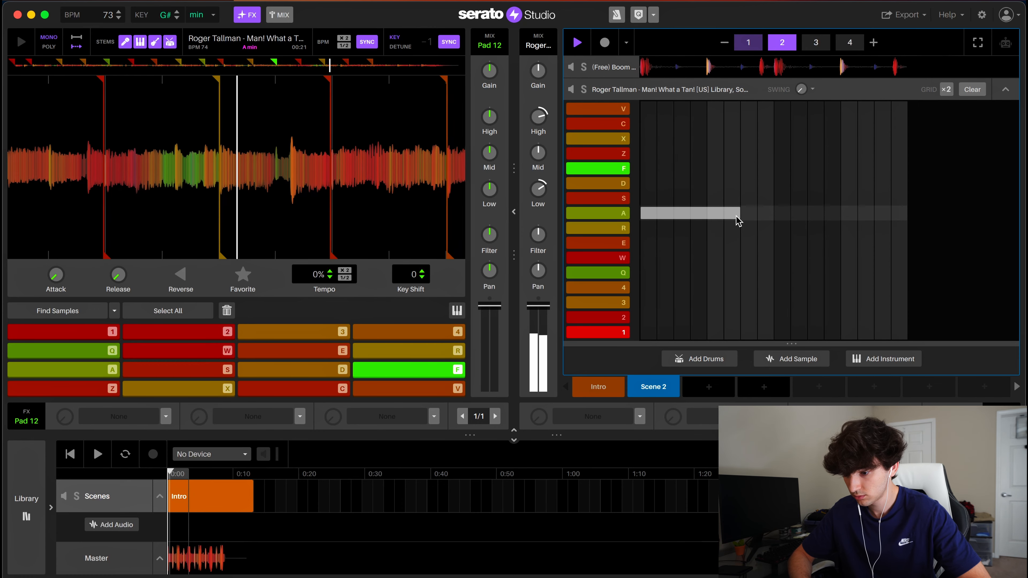
pyautogui.moveTo(744, 199)
pyautogui.mouseDown()
pyautogui.moveTo(806, 205)
pyautogui.moveTo(830, 184)
pyautogui.mouseUp()
pyautogui.click(758, 43)
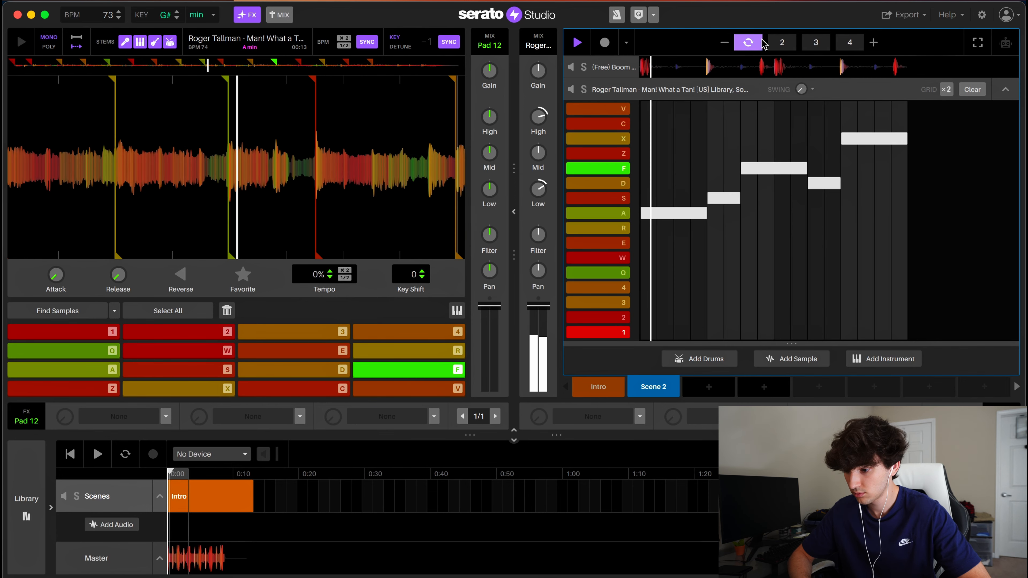
pyautogui.click(783, 42)
pyautogui.click(828, 139)
pyautogui.moveTo(865, 142); pyautogui.dragTo(898, 142)
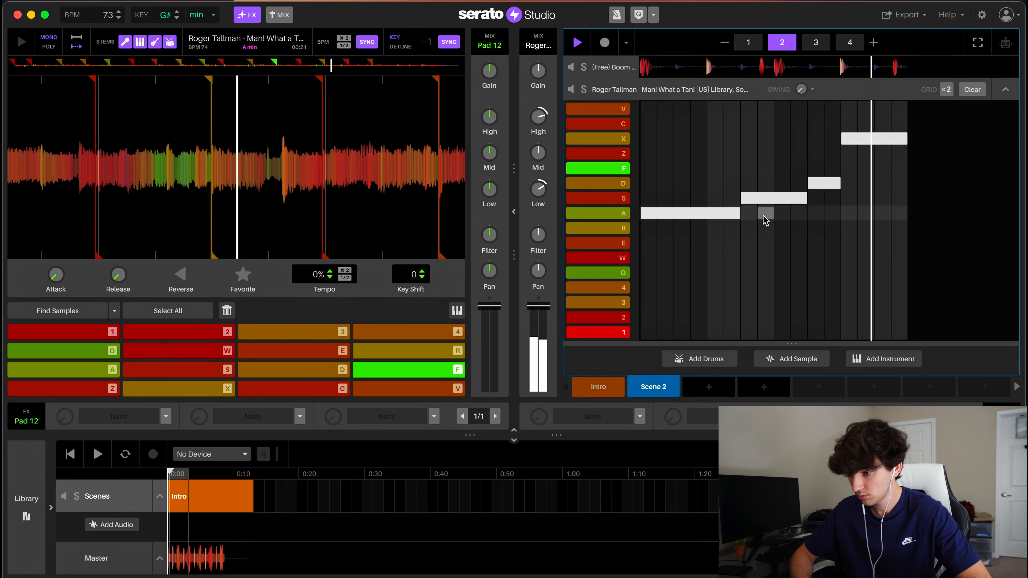
pyautogui.press('space')
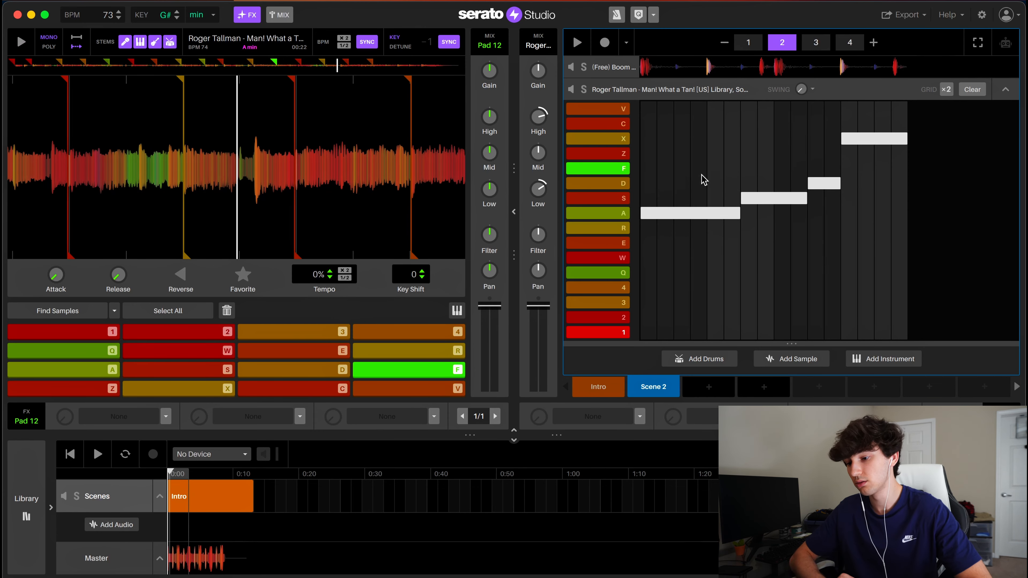
# - Copy Scene 2's bar 1 chop pattern into bar 3 and its bar 2 pattern into bar 4
pyautogui.press('space')
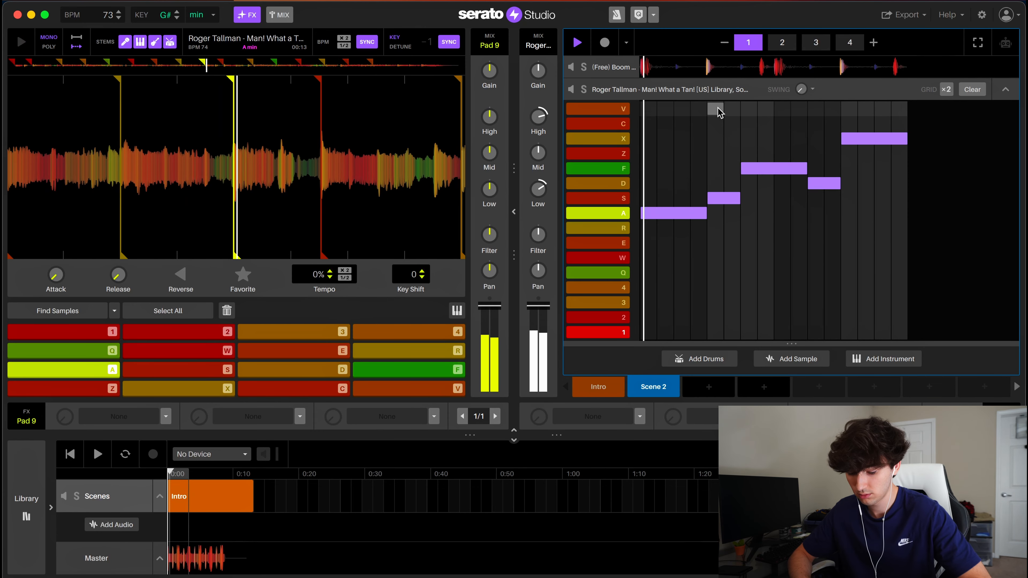
pyautogui.press('space')
pyautogui.click(782, 42)
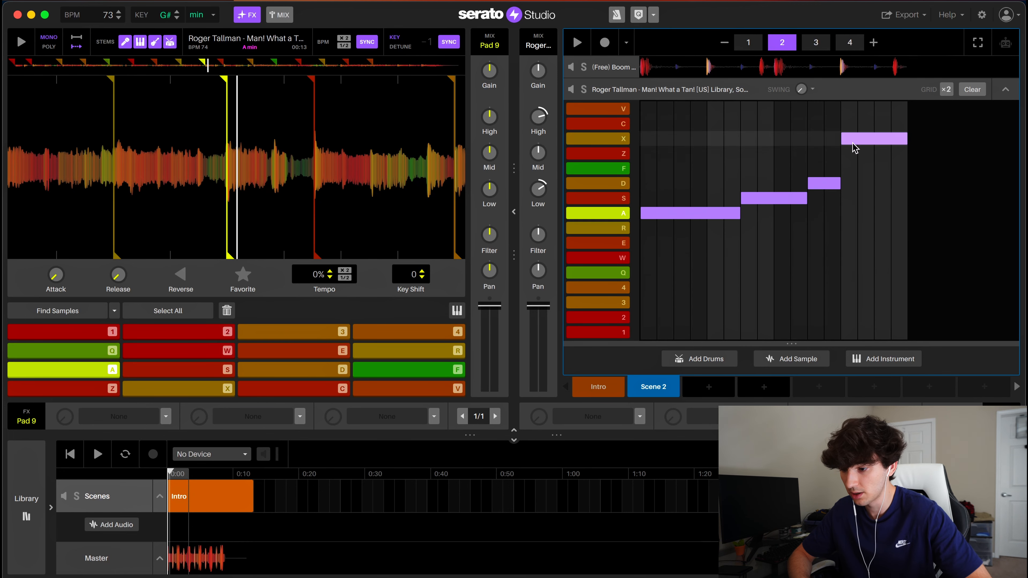
pyautogui.click(826, 41)
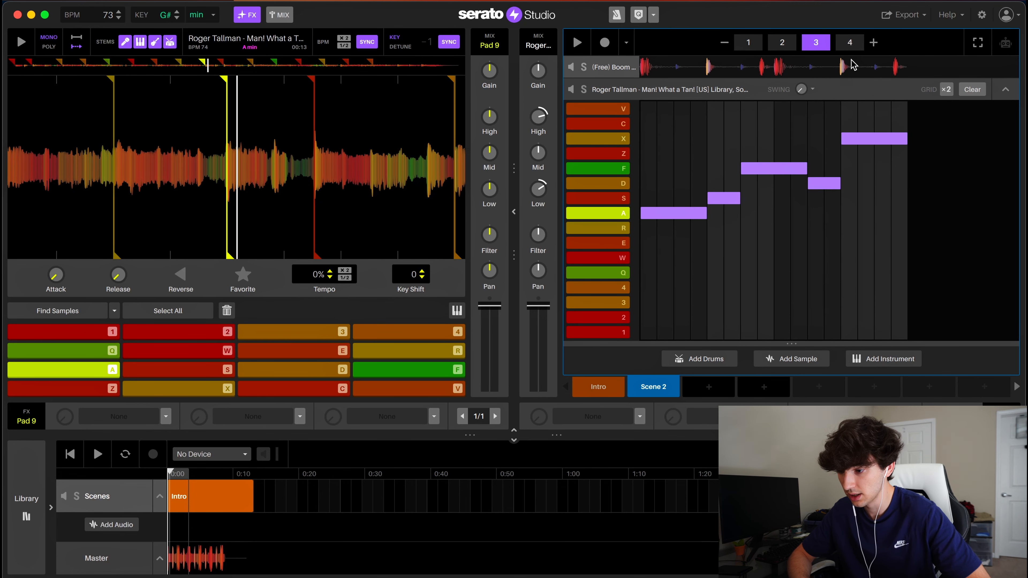
pyautogui.click(850, 42)
# - Delete the notes pasted in bar 4 and place one pad A note spanning steps 1 to 12
pyautogui.click(789, 200)
pyautogui.click(817, 188)
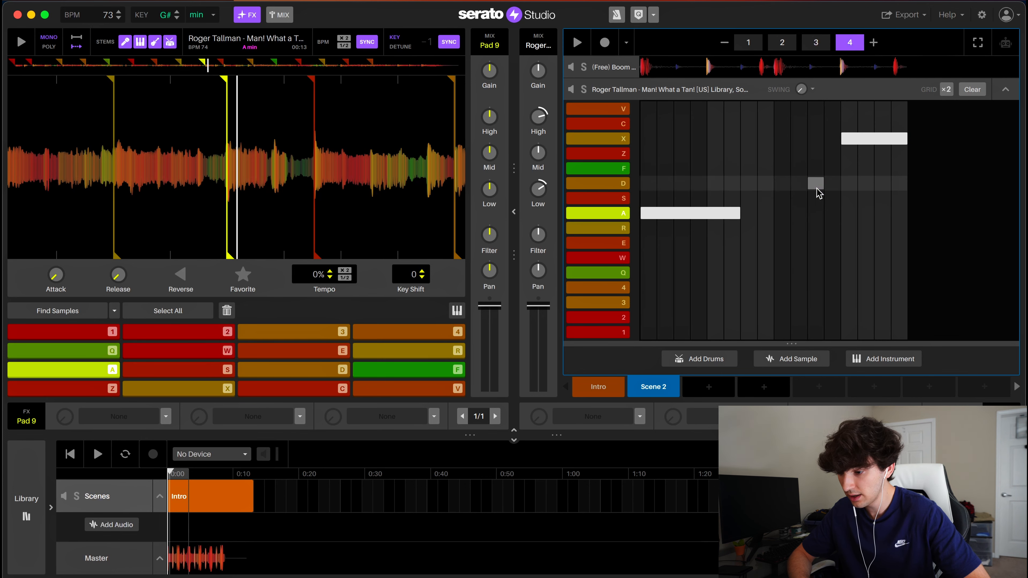
pyautogui.click(851, 138)
pyautogui.click(661, 213)
pyautogui.moveTo(648, 216); pyautogui.dragTo(842, 229)
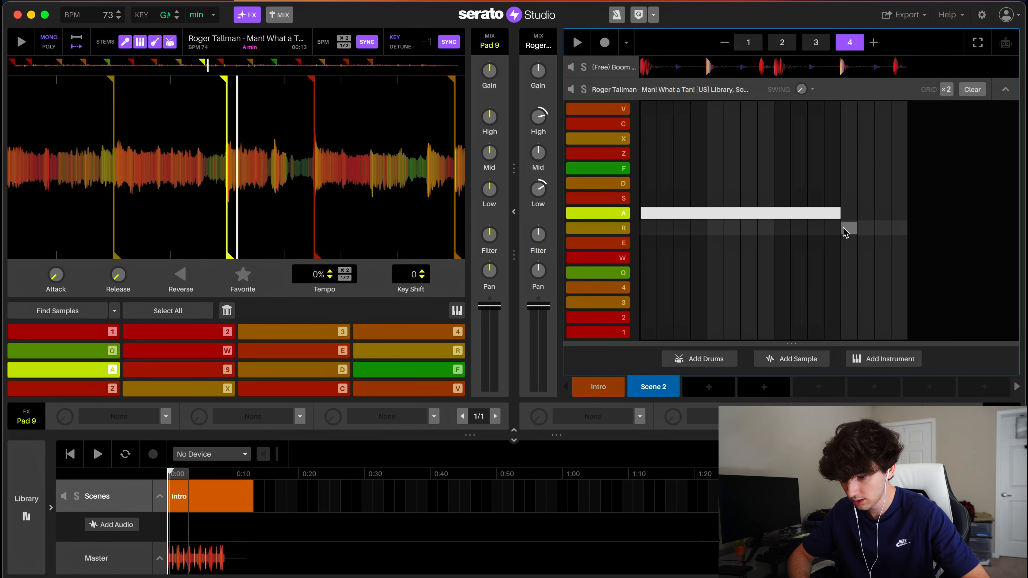
# - Audition pads A and R, add a pad R note on steps 13 to 16 of bar 4, and play Scene 2
pyautogui.press('a')
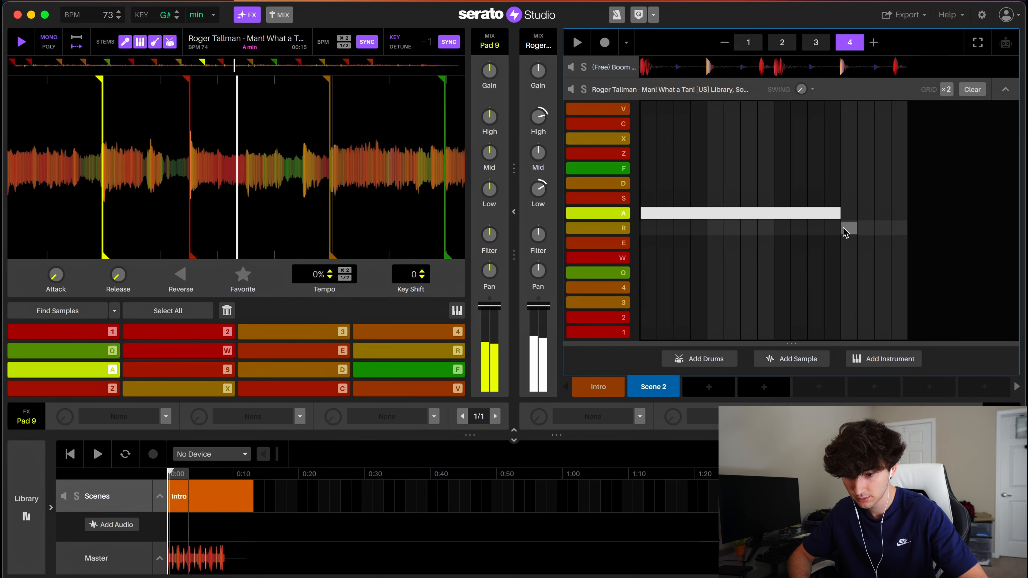
pyautogui.press('r')
pyautogui.press('space')
pyautogui.press('space')
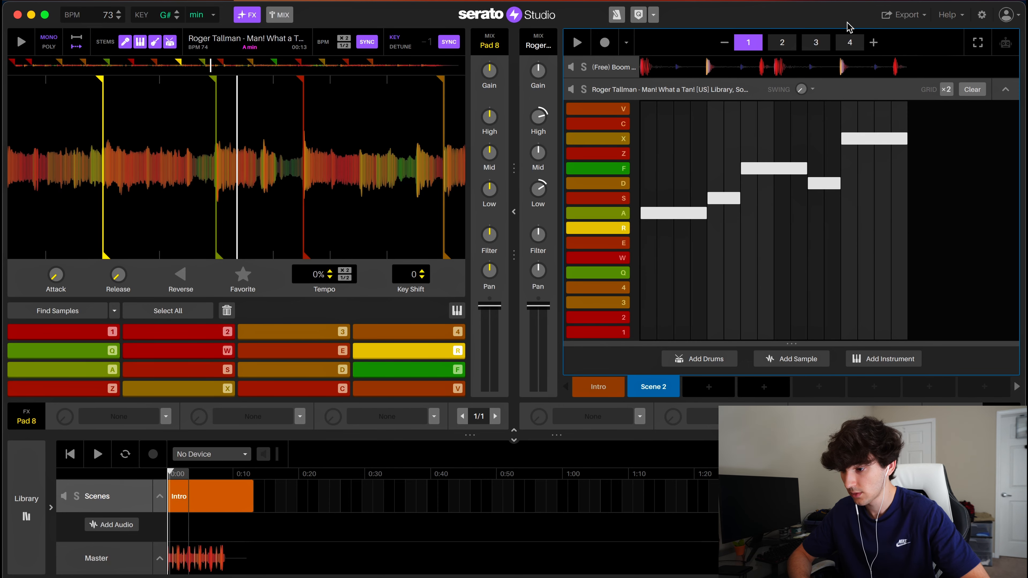
pyautogui.click(850, 42)
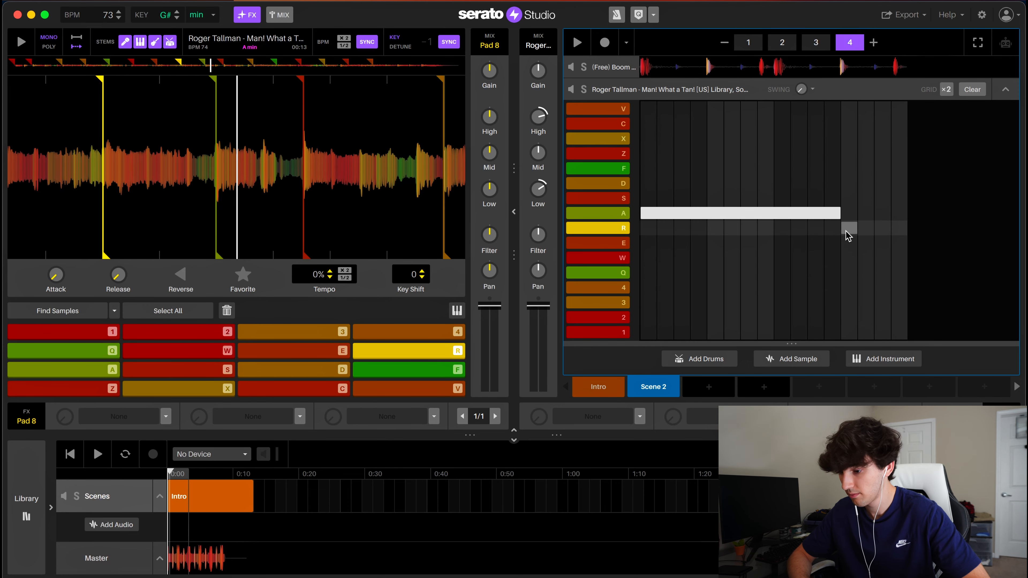
pyautogui.press('space')
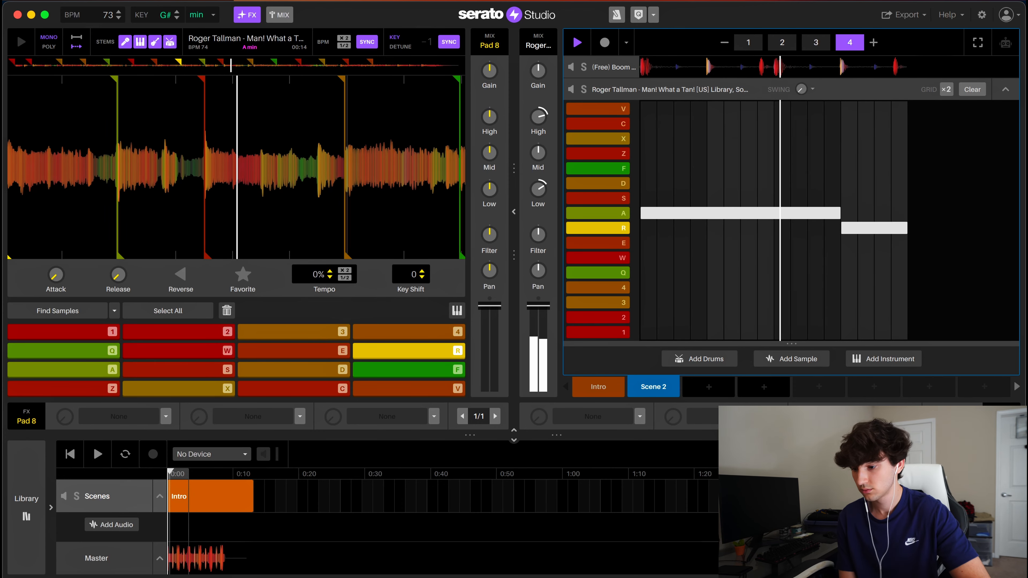
# - Duplicate Scene 2 into the next scene slot and clear the copy's "Man! What a Tan!" pattern
pyautogui.press('space')
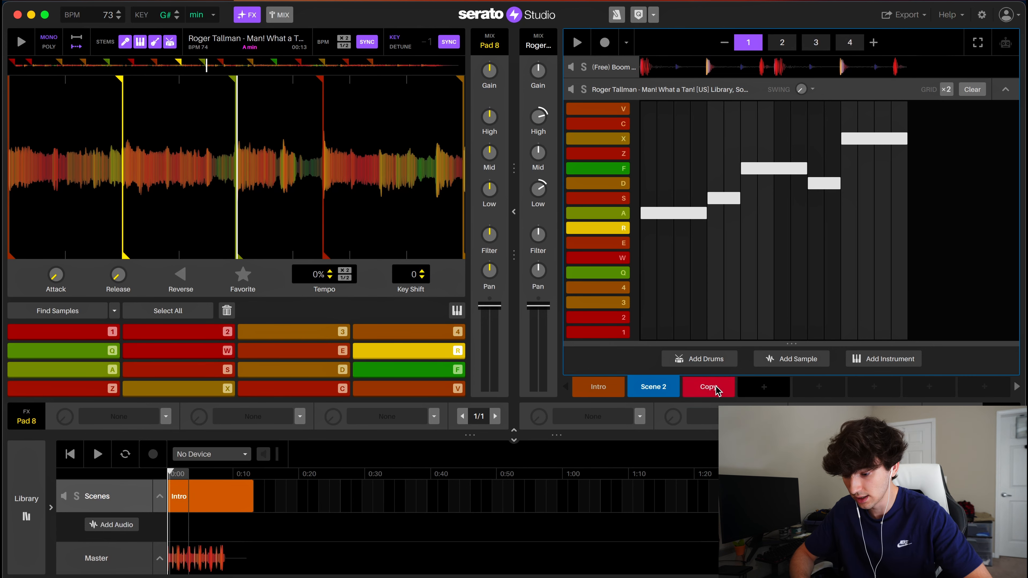
pyautogui.click(709, 387)
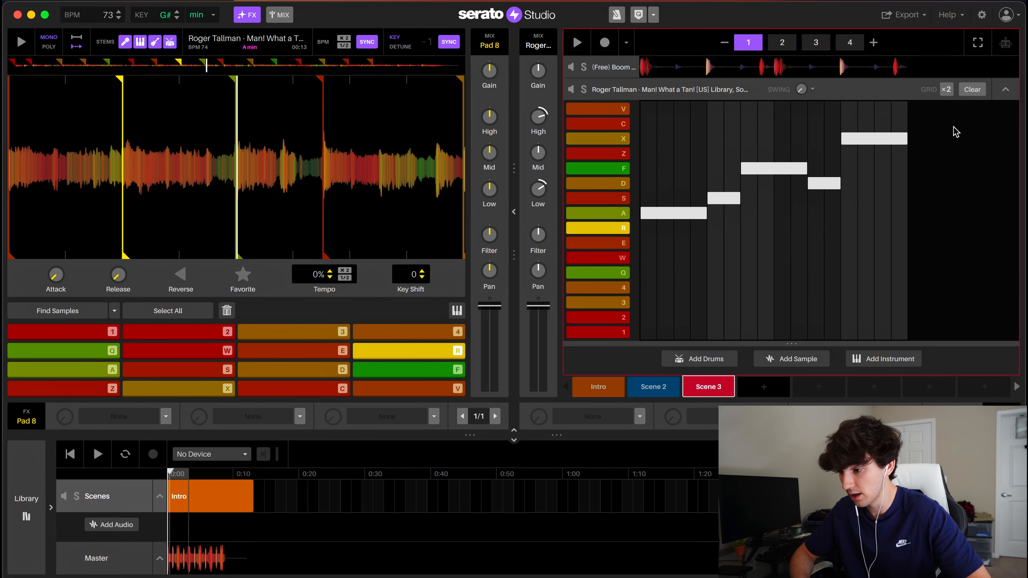
pyautogui.click(971, 89)
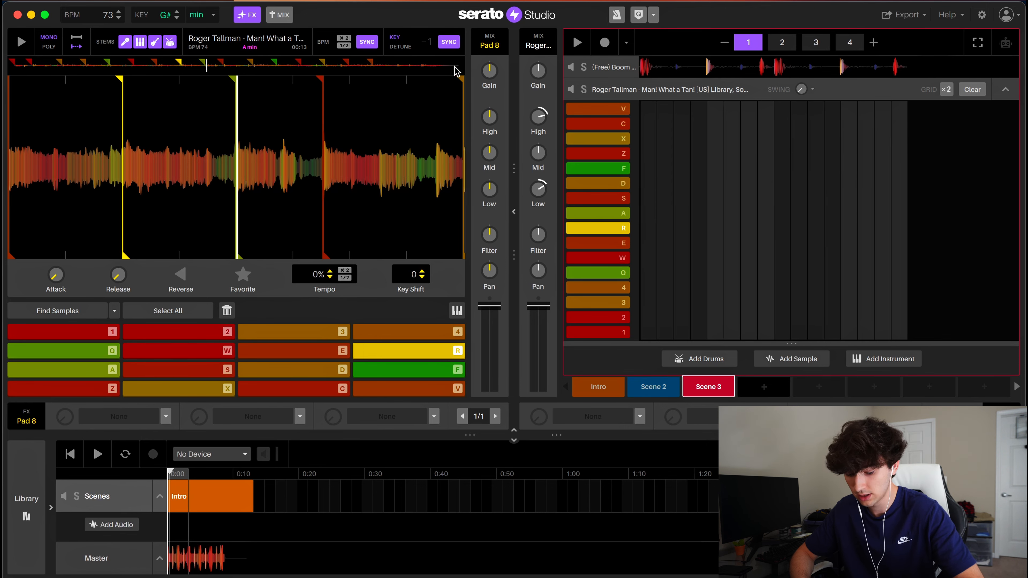
# - Rehearse a chop sequence on pads 4, 3 and 2 over Scene 3's drums
pyautogui.press('space')
pyautogui.press('4')
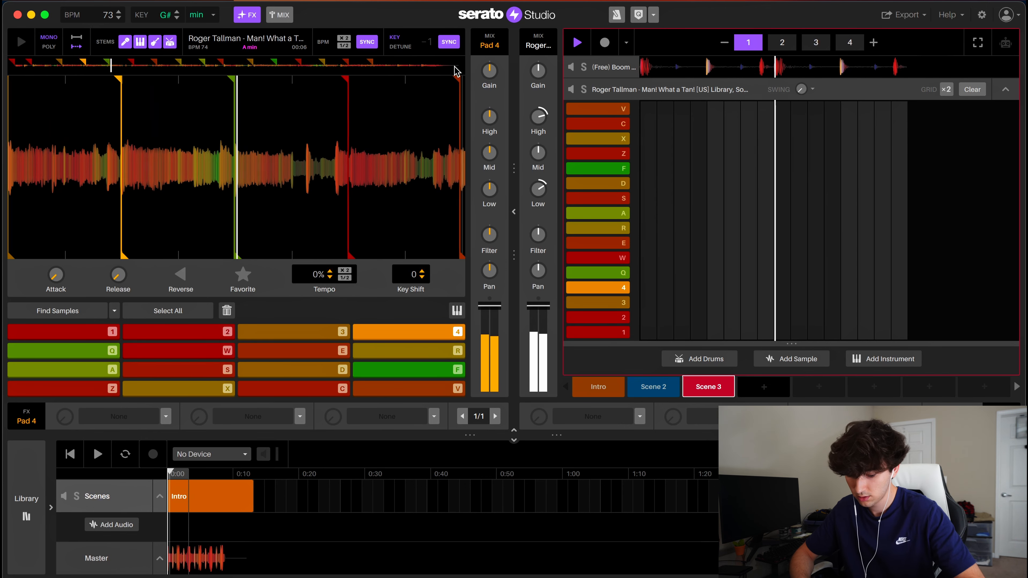
pyautogui.press('3')
pyautogui.press('4')
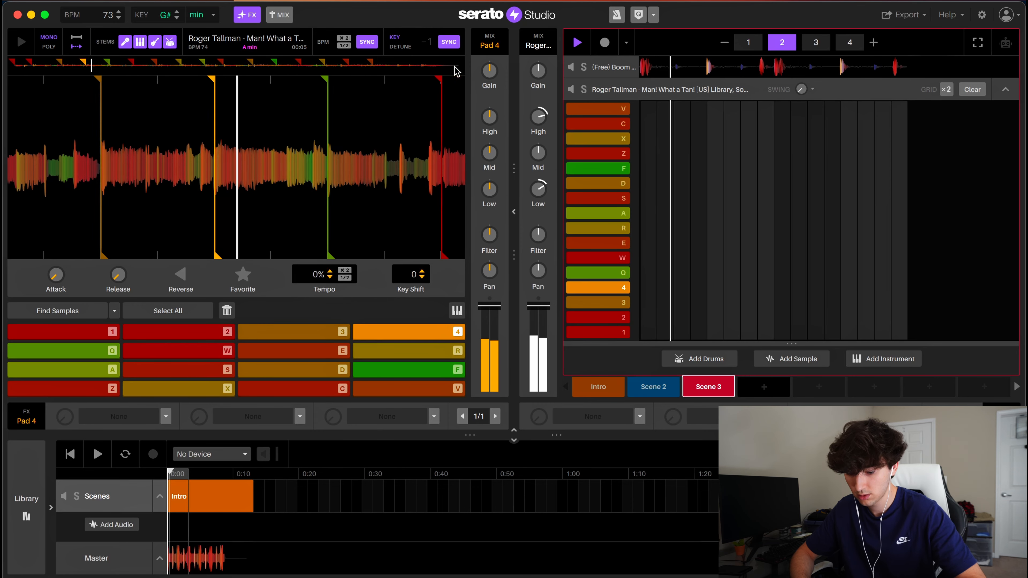
pyautogui.press('3')
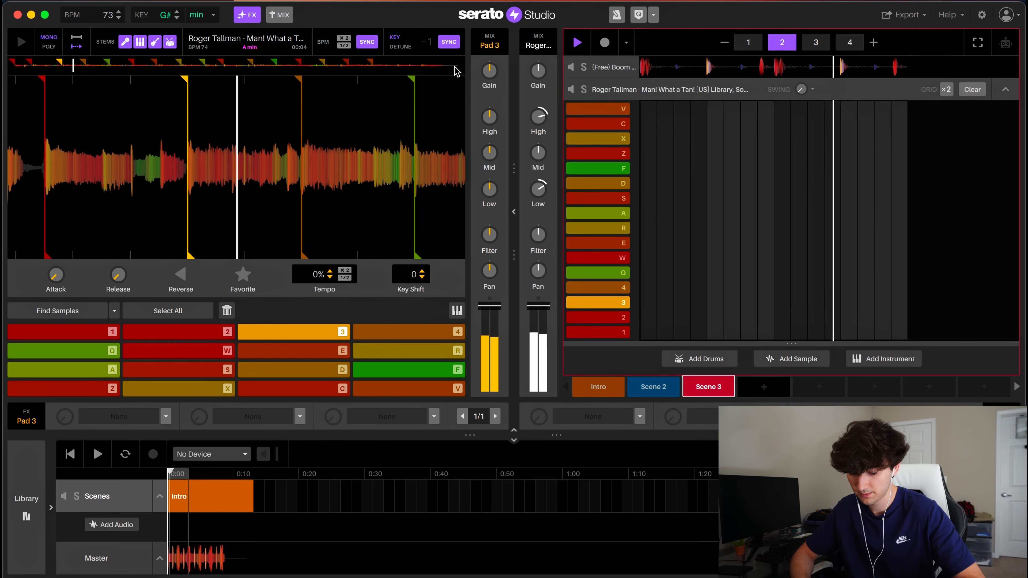
pyautogui.press('2')
pyautogui.press('3')
pyautogui.press('4')
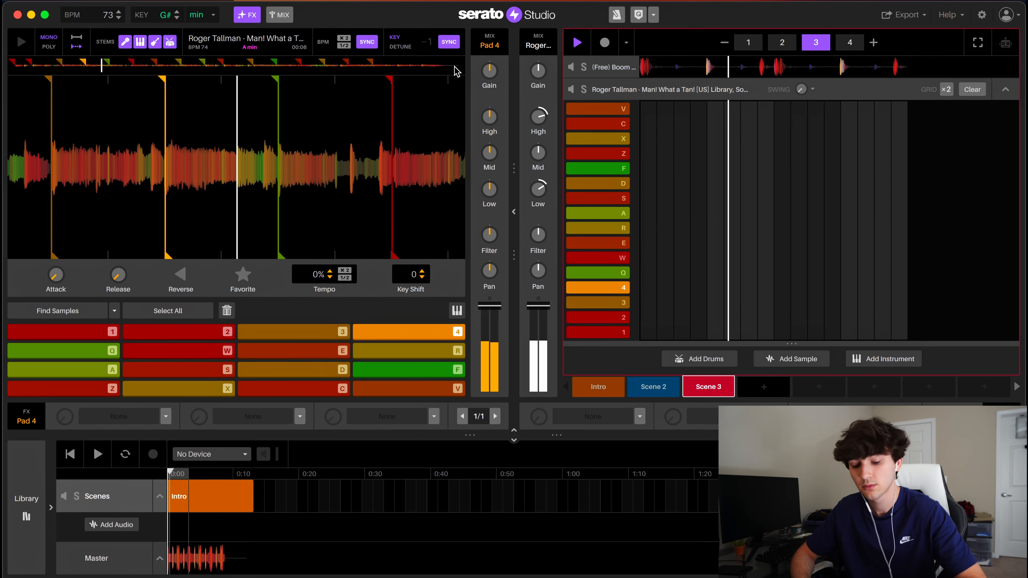
pyautogui.press('3')
pyautogui.press('2')
pyautogui.press('3')
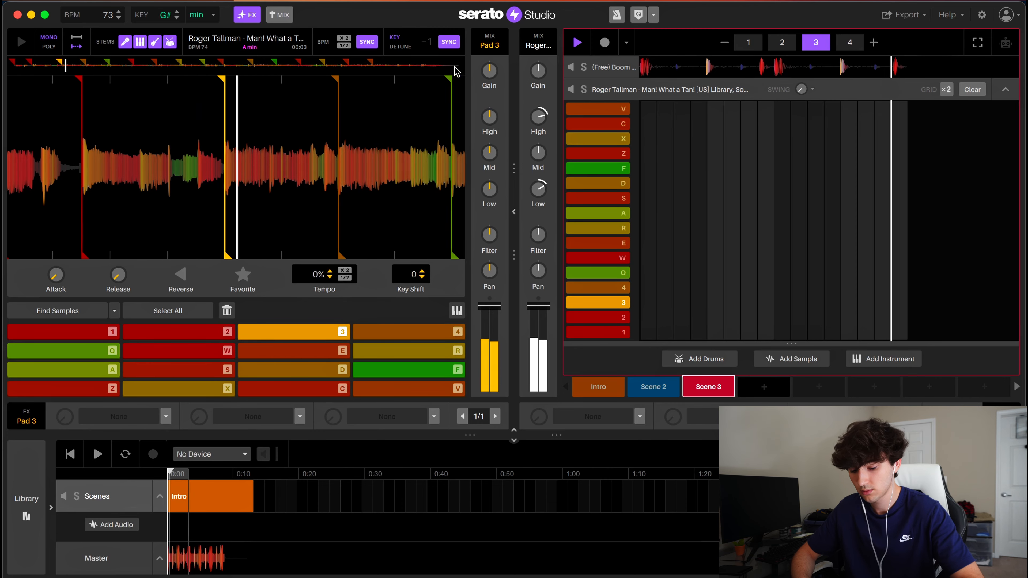
pyautogui.press('4')
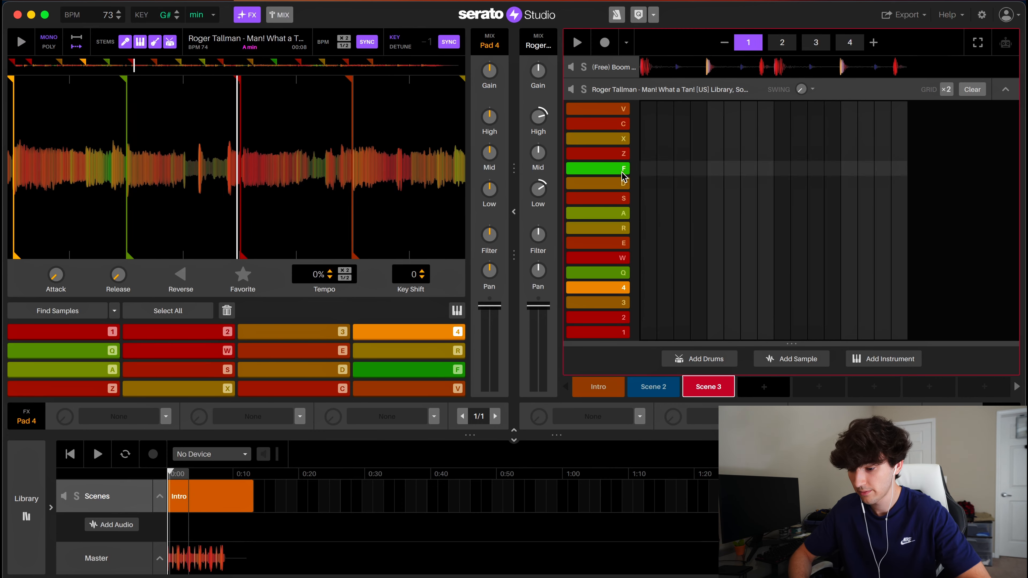
# - In Scene 3's bar 1, place pad 4 on steps 1 to 8, pad 3 on 9 to 12, pad 2 on 13 to 14 and pad 3 on 15 to 16
pyautogui.moveTo(650, 288); pyautogui.dragTo(764, 292)
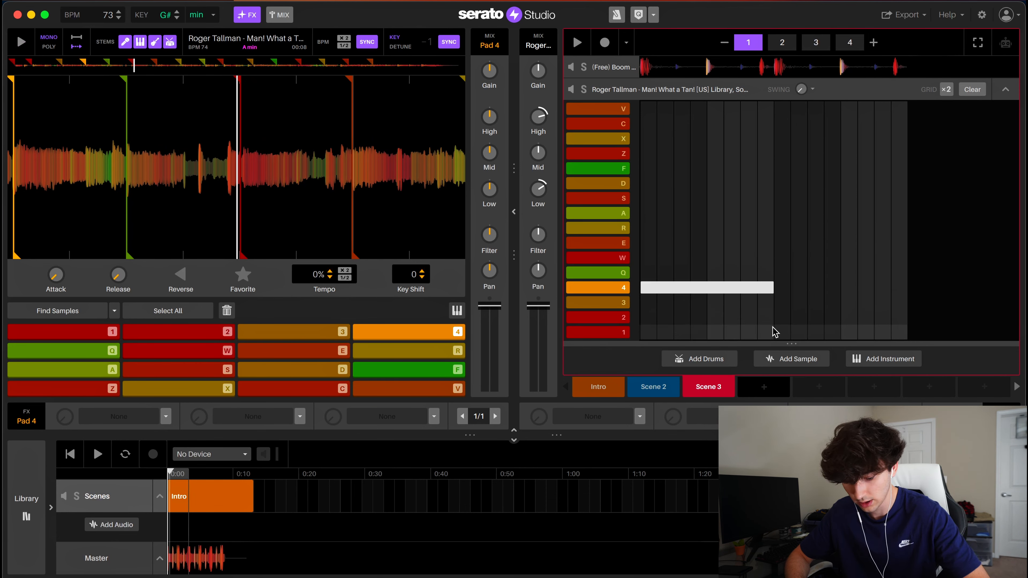
pyautogui.press('3')
pyautogui.moveTo(786, 304); pyautogui.dragTo(862, 321)
pyautogui.click(862, 320)
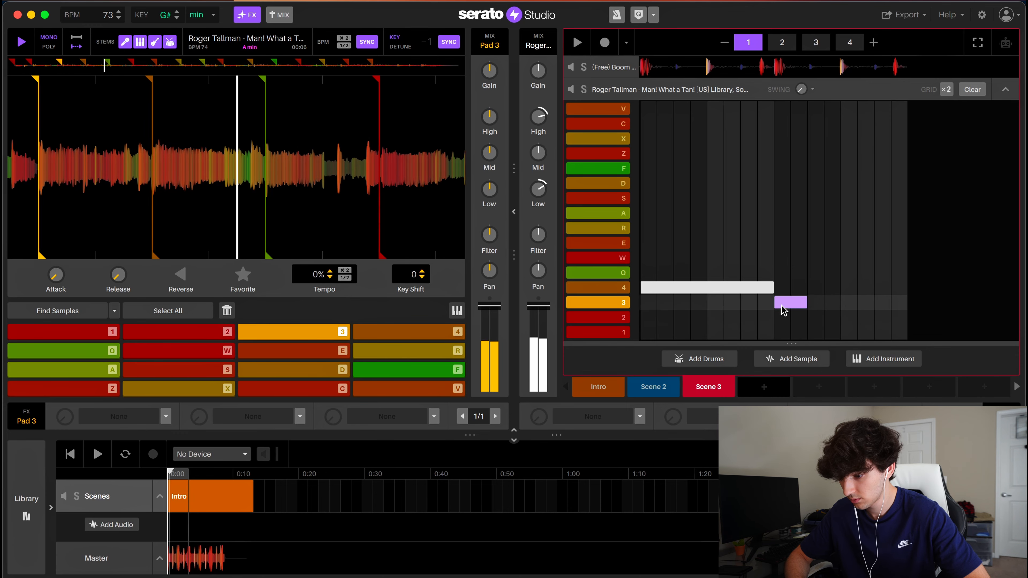
pyautogui.click(783, 306)
pyautogui.moveTo(783, 306); pyautogui.dragTo(836, 305)
pyautogui.click(848, 319)
pyautogui.click(885, 304)
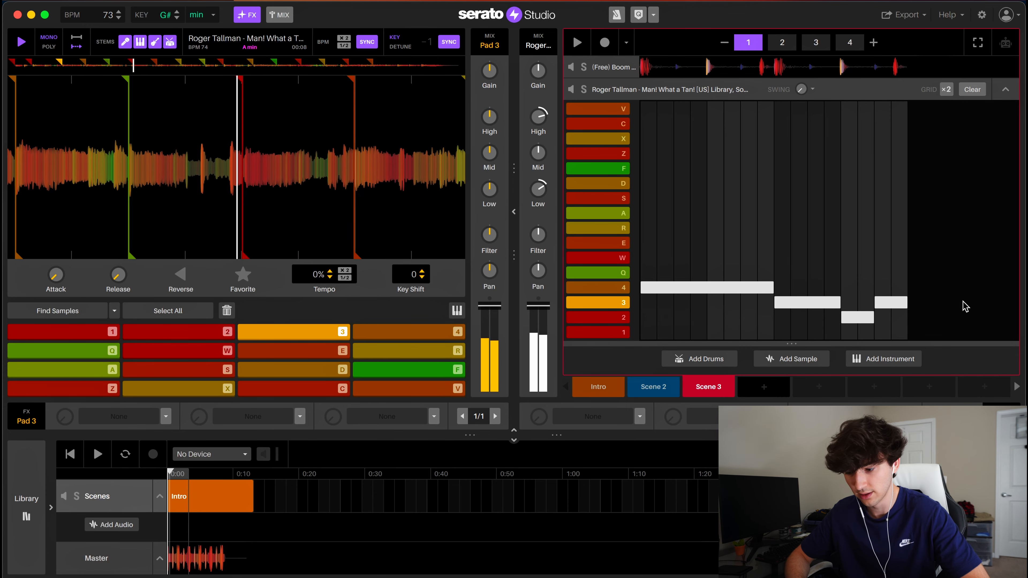
pyautogui.press('space')
pyautogui.moveTo(765, 259); pyautogui.dragTo(765, 259)
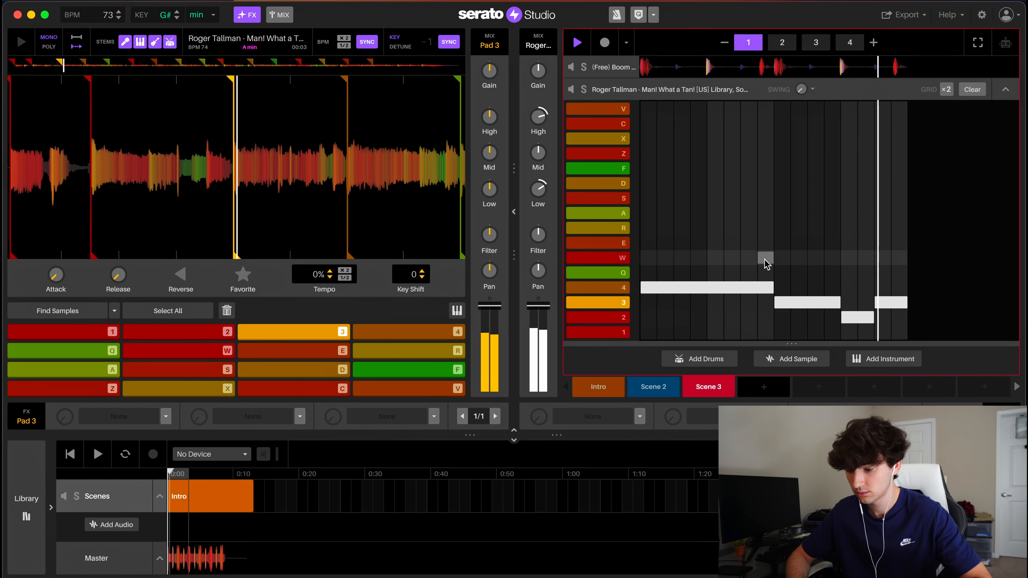
pyautogui.press('space')
# - Copy Scene 3's bar 1 chop pattern into bars 2, 3 and 4
pyautogui.press('super+a')
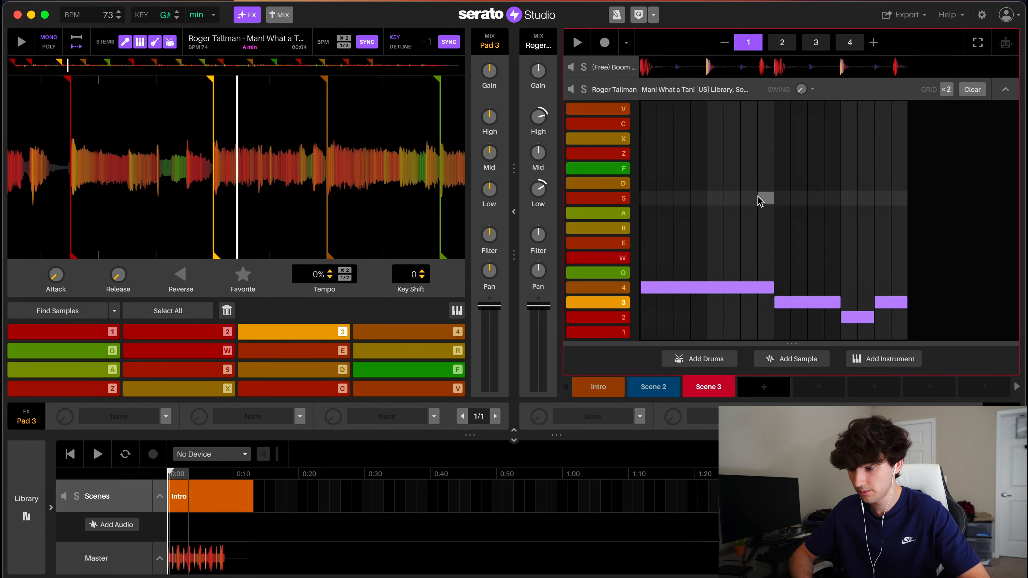
pyautogui.click(782, 42)
pyautogui.click(816, 42)
pyautogui.click(850, 42)
# - Vary Scene 3's bar 4 by deleting the pad 3 note on steps 9 to 12 and editing the remaining chops
pyautogui.click(798, 302)
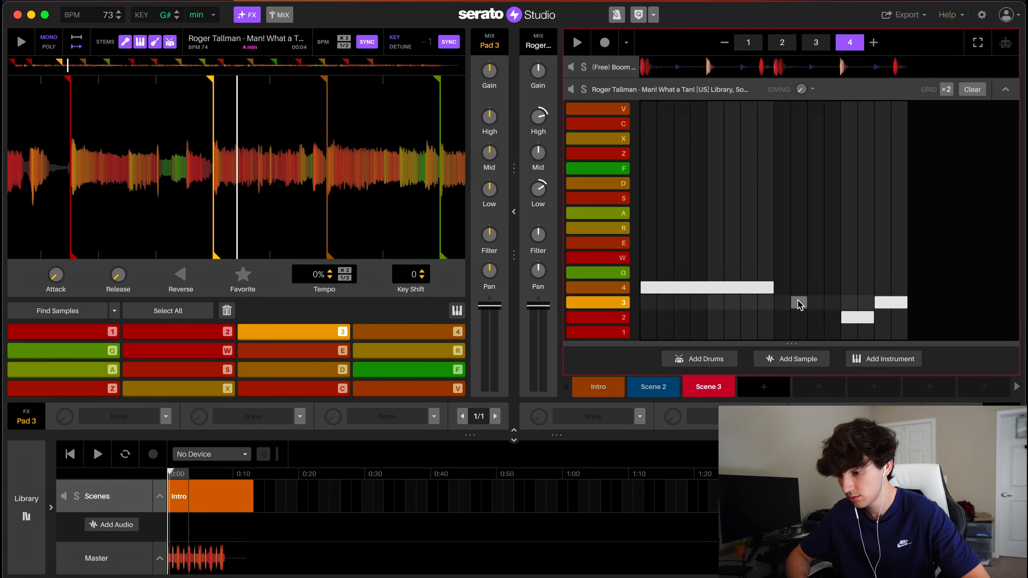
pyautogui.click(648, 287)
pyautogui.click(647, 288)
pyautogui.moveTo(854, 324); pyautogui.dragTo(896, 308)
# - Play back Scene 3 and the Intro scene, checking the Intro's "Man! What a Tan!" pattern
pyautogui.press('space')
pyautogui.click(1005, 90)
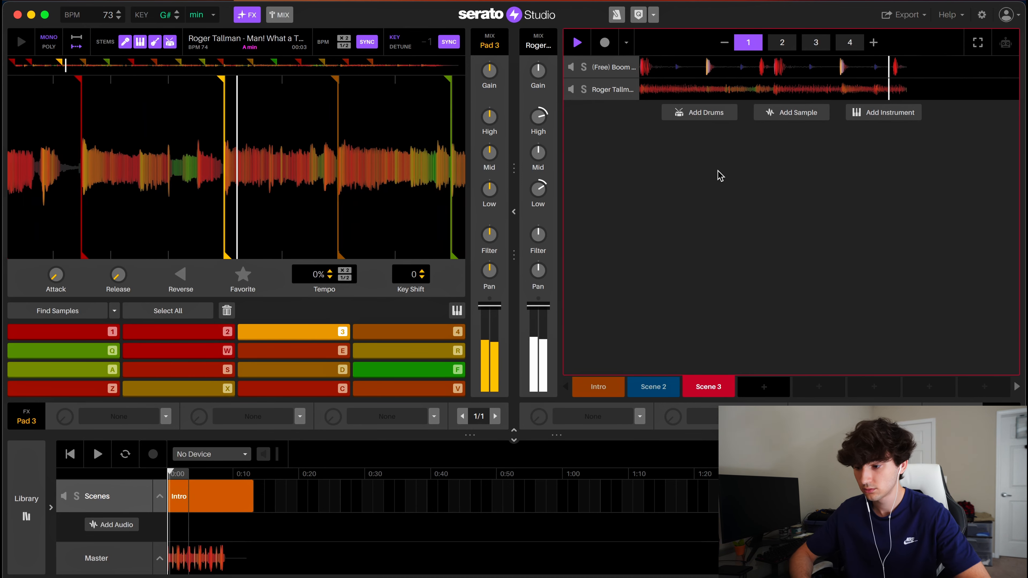
pyautogui.click(620, 90)
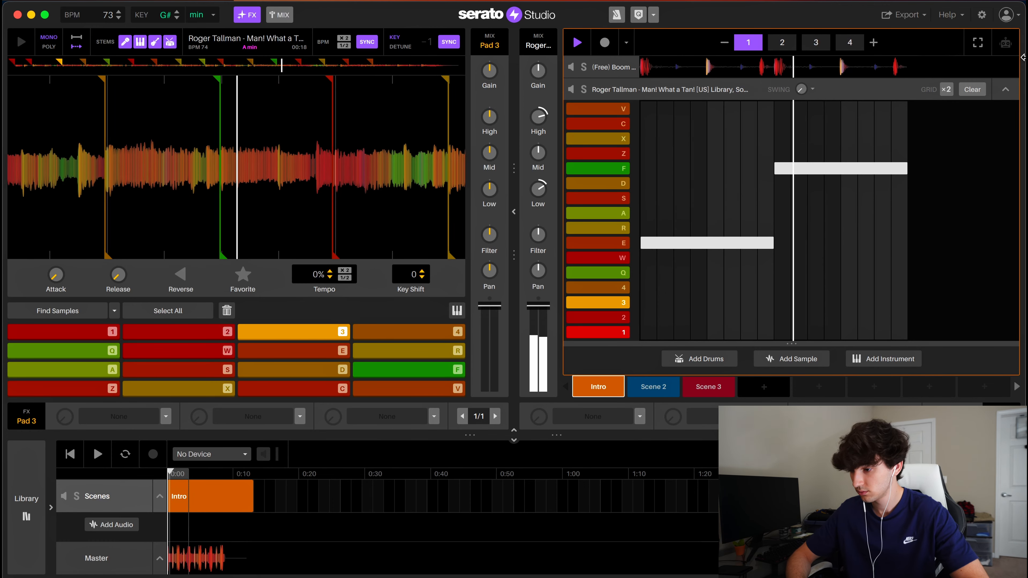
pyautogui.click(1005, 90)
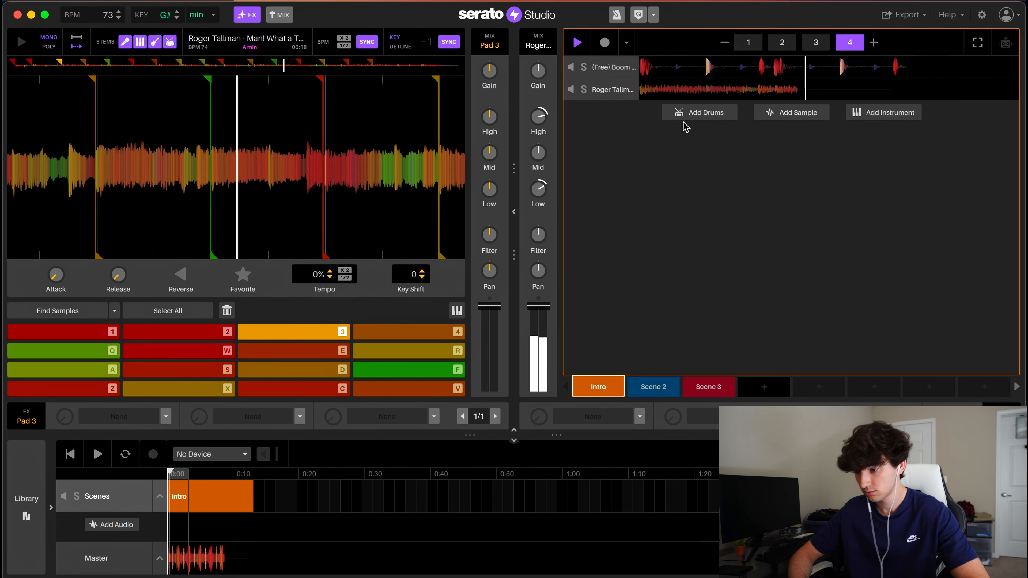
# - Stop playback, add a sample deck to the Intro scene and load the VCR Tape Hiss sound effect into it
pyautogui.press('space')
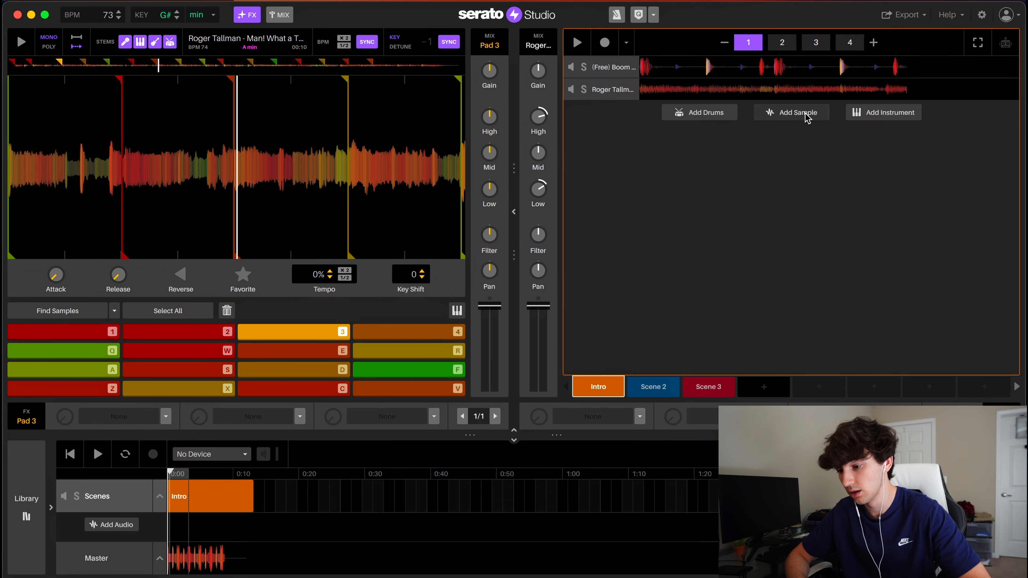
pyautogui.click(791, 113)
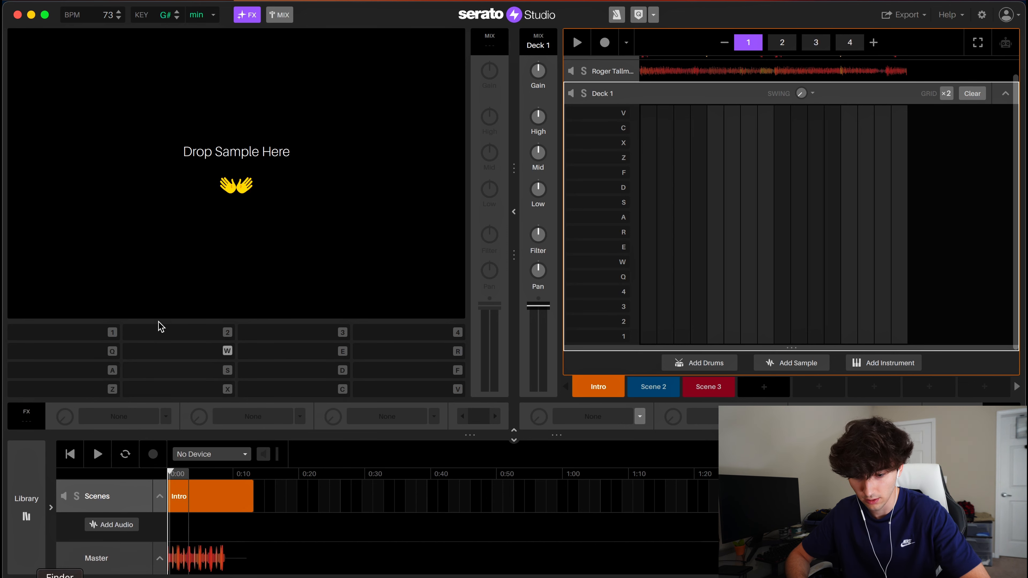
pyautogui.moveTo(101, 506); pyautogui.dragTo(167, 311)
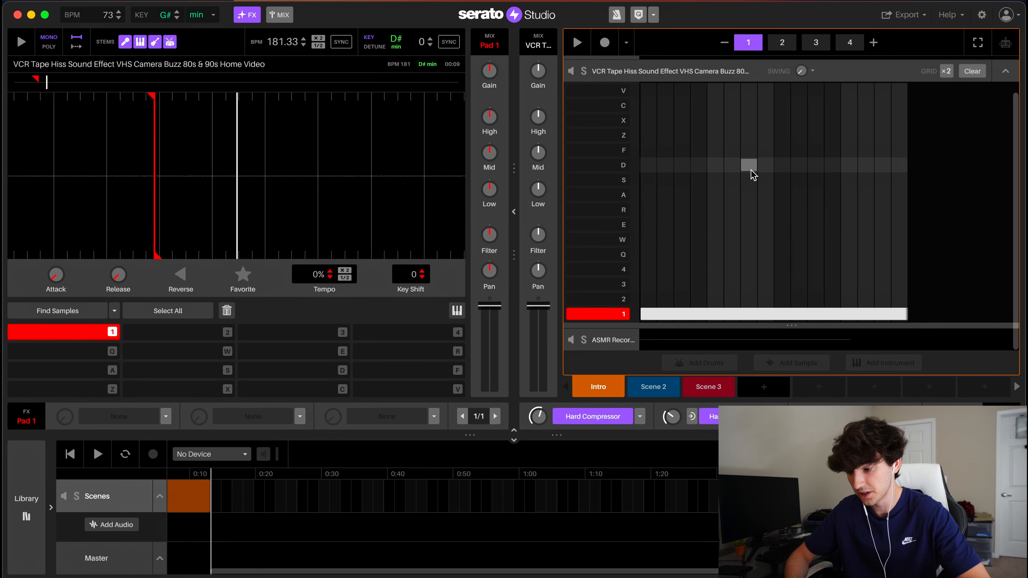
# - Audition pad 1 of the ASMR Record Player Vinyl Static Hiss sample, leaving both hiss tracks collapsed
pyautogui.click(1005, 72)
pyautogui.click(613, 133)
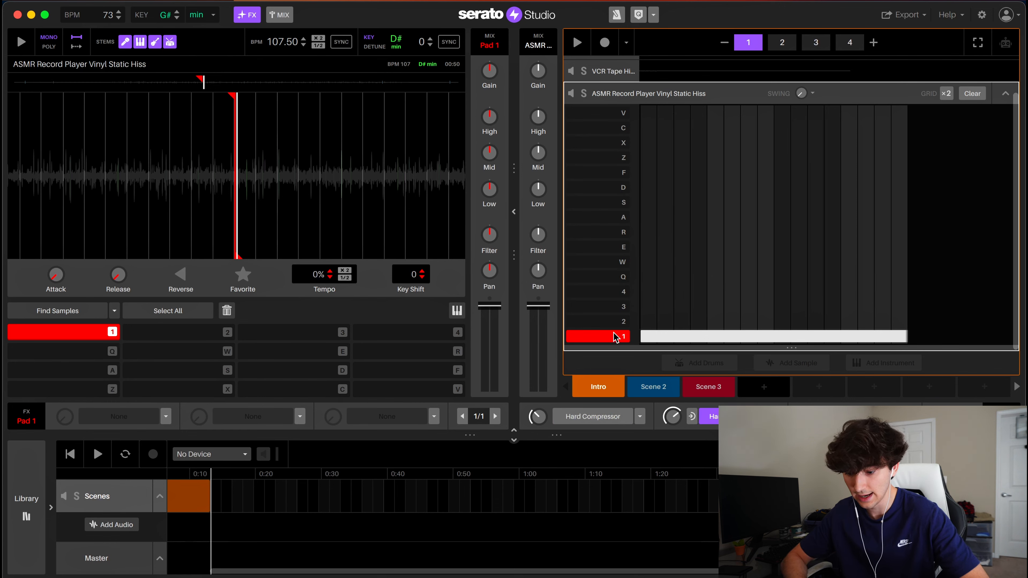
pyautogui.press('1')
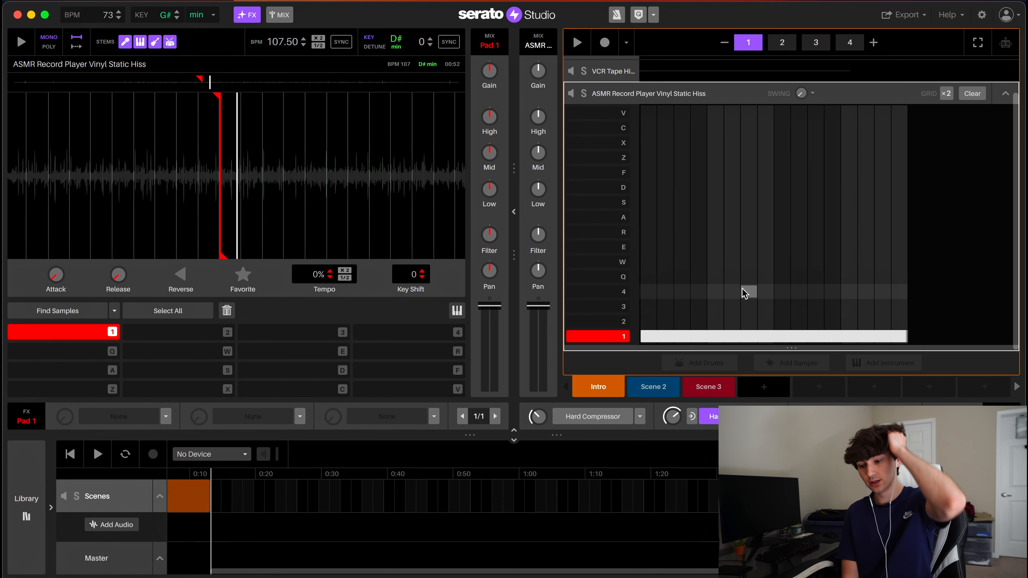
pyautogui.click(1006, 94)
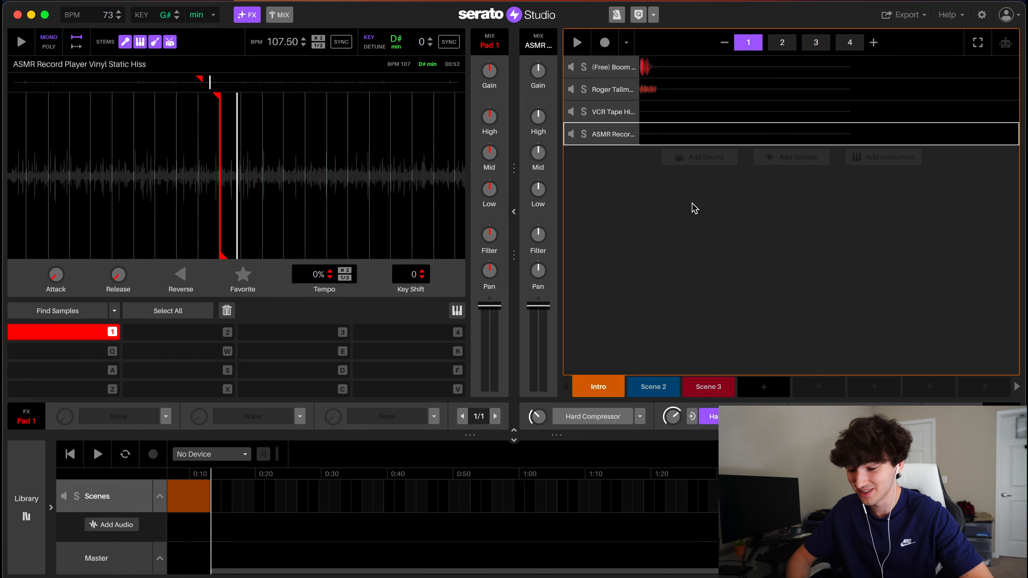
# - Compare the Intro's playback with the VCR Tape Hiss and ASMR Record Player tracks unmuted and muted, ending with both unmuted
pyautogui.press('space')
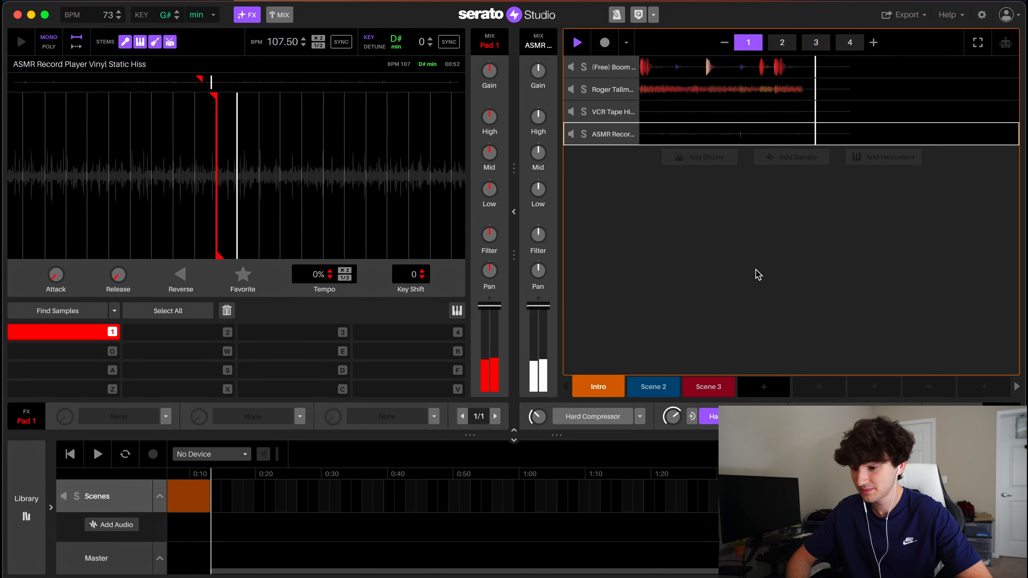
pyautogui.press('space')
pyautogui.moveTo(543, 129)
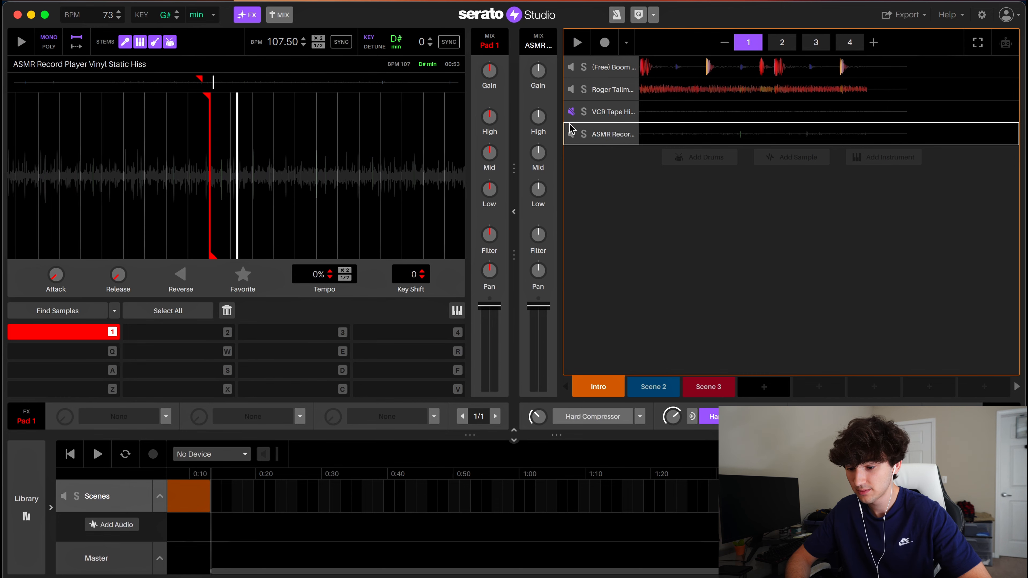
pyautogui.doubleClick(570, 125)
pyautogui.click(998, 98)
pyautogui.press('space')
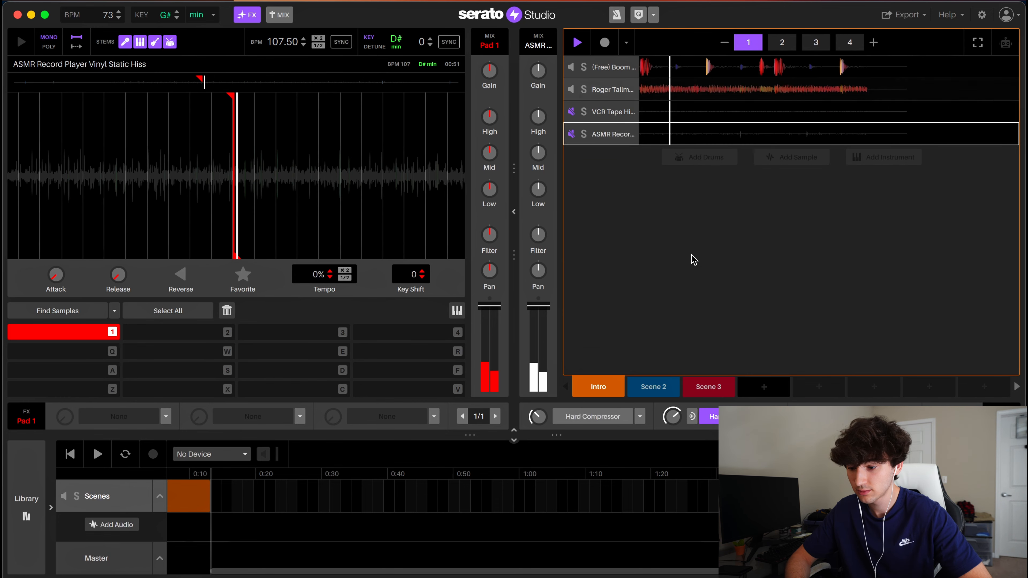
pyautogui.press('space')
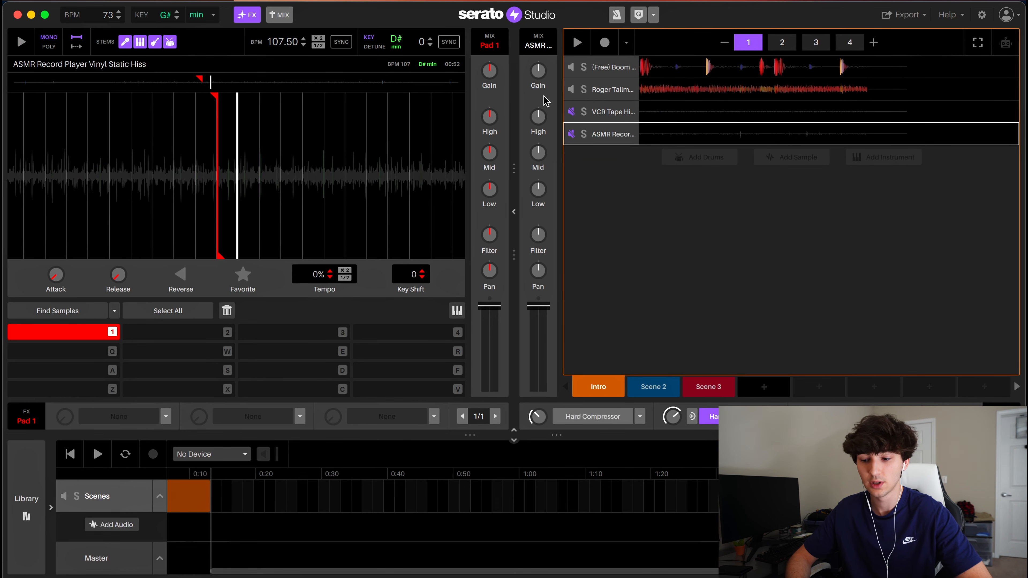
pyautogui.press('space')
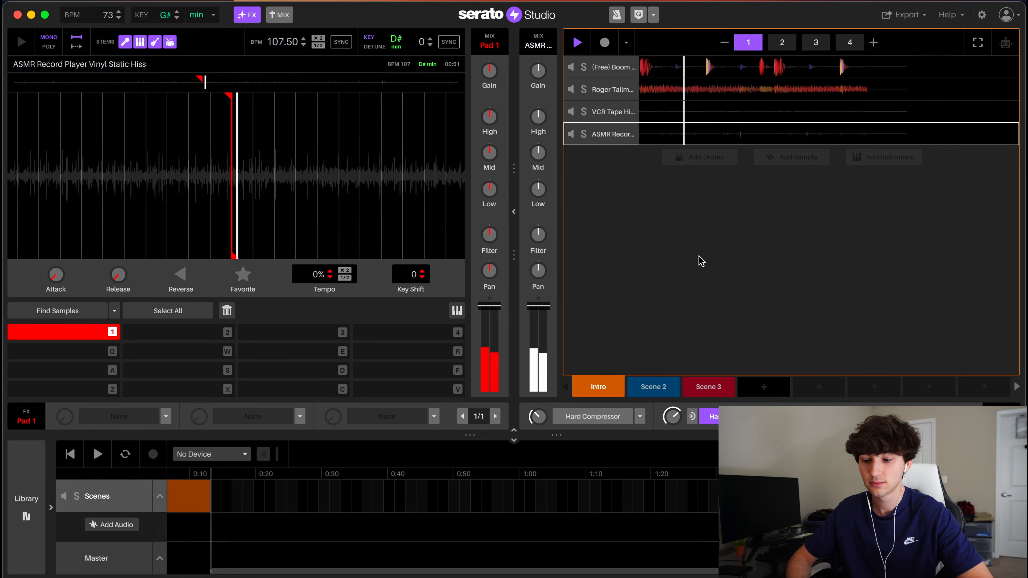
pyautogui.press('space')
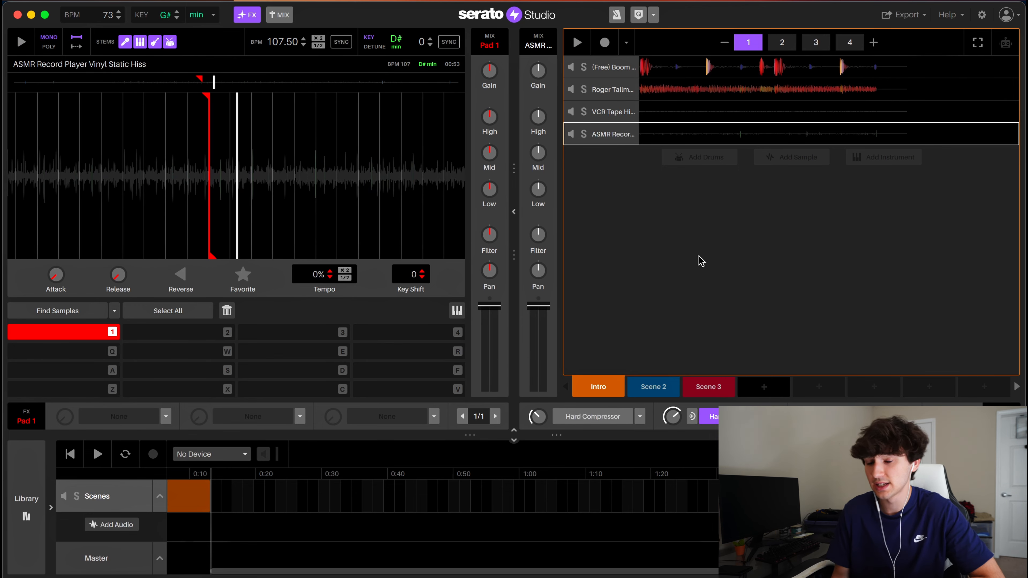